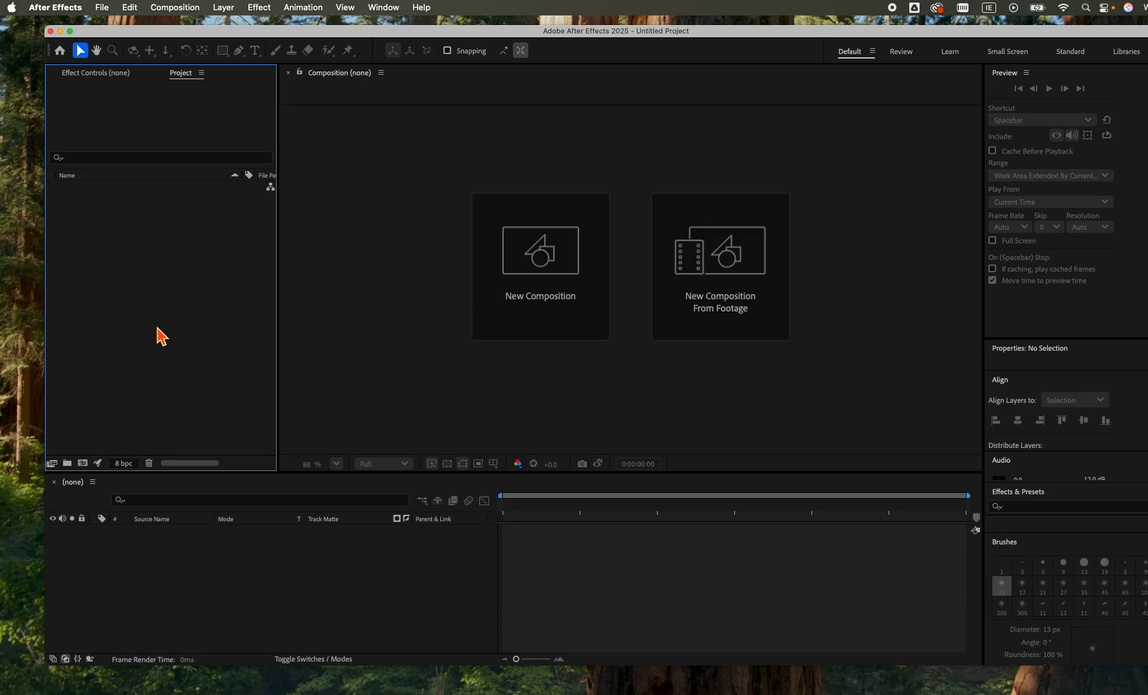
Create a new HD 1920x1080, 25 fps composition with a duration of 0:00:15:07 and a black background.
{"action": "right_click", "coordinate": [158, 333]}
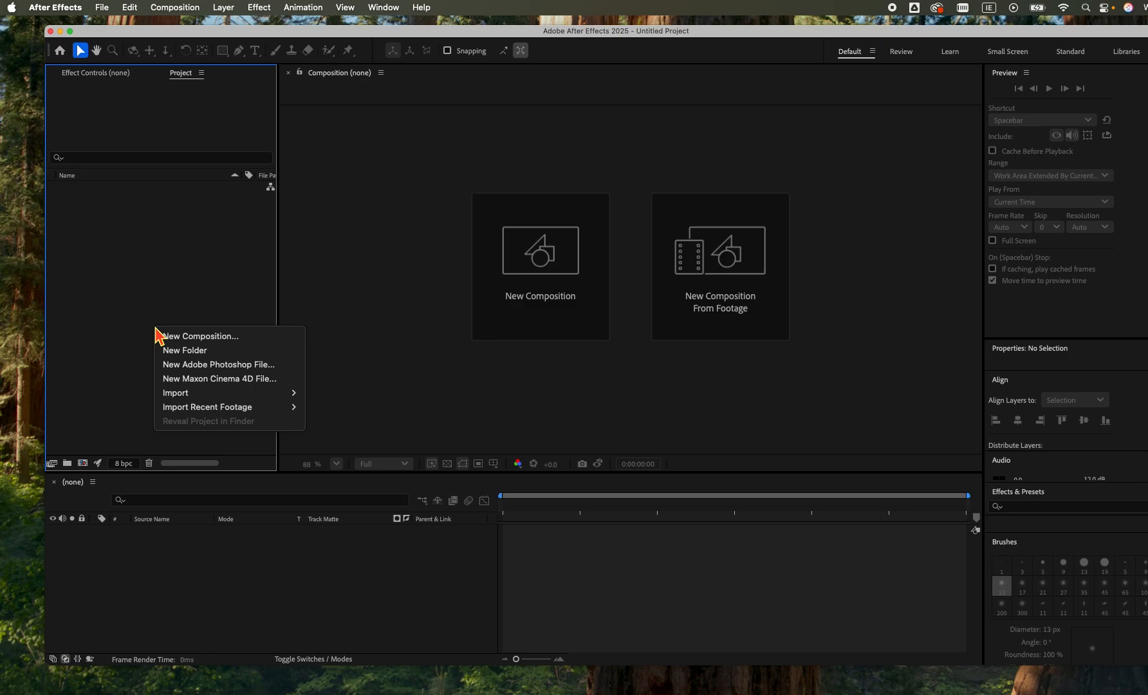
{"action": "left_click", "coordinate": [202, 337]}
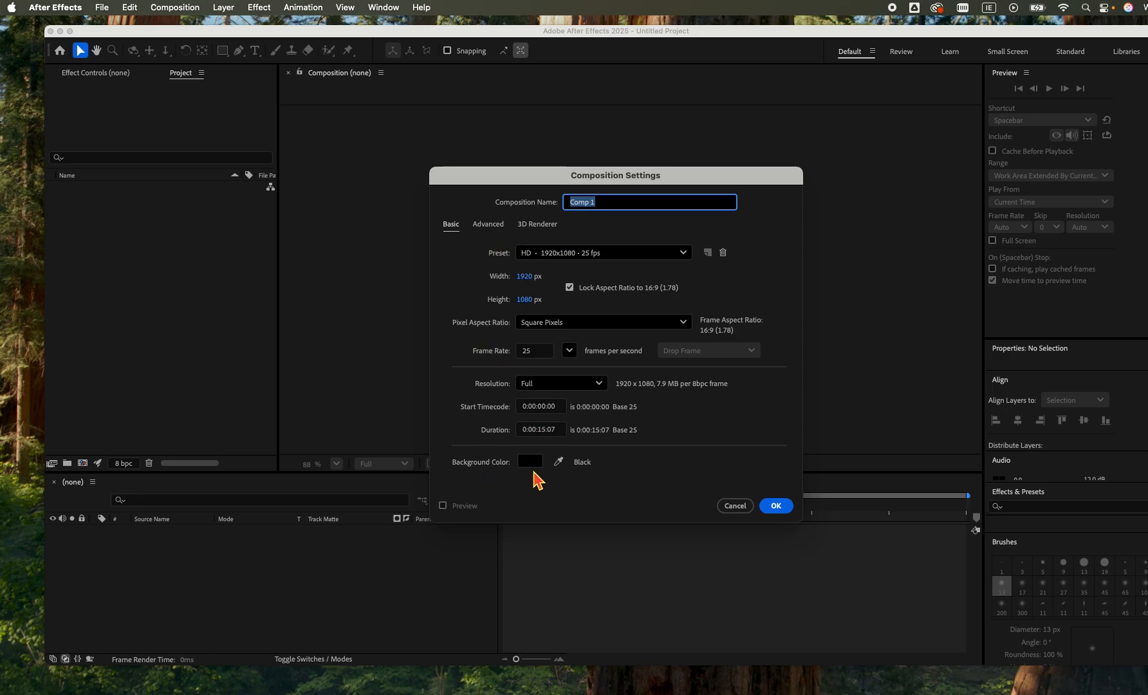
{"action": "left_click", "coordinate": [535, 464]}
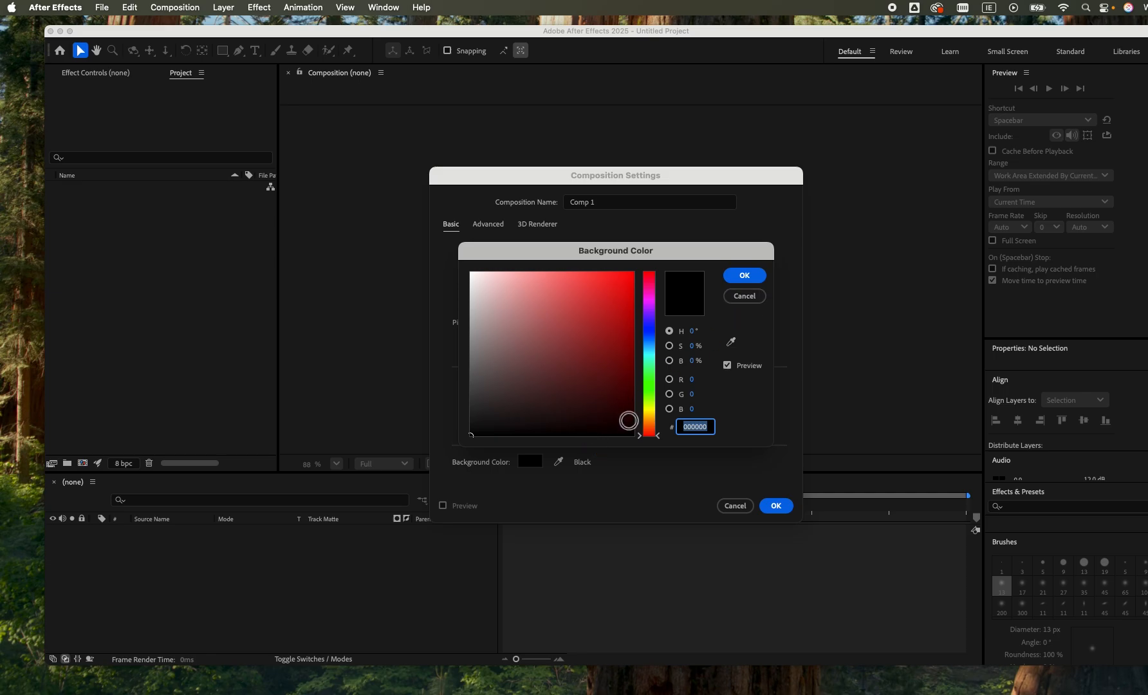
{"action": "left_click", "coordinate": [476, 275]}
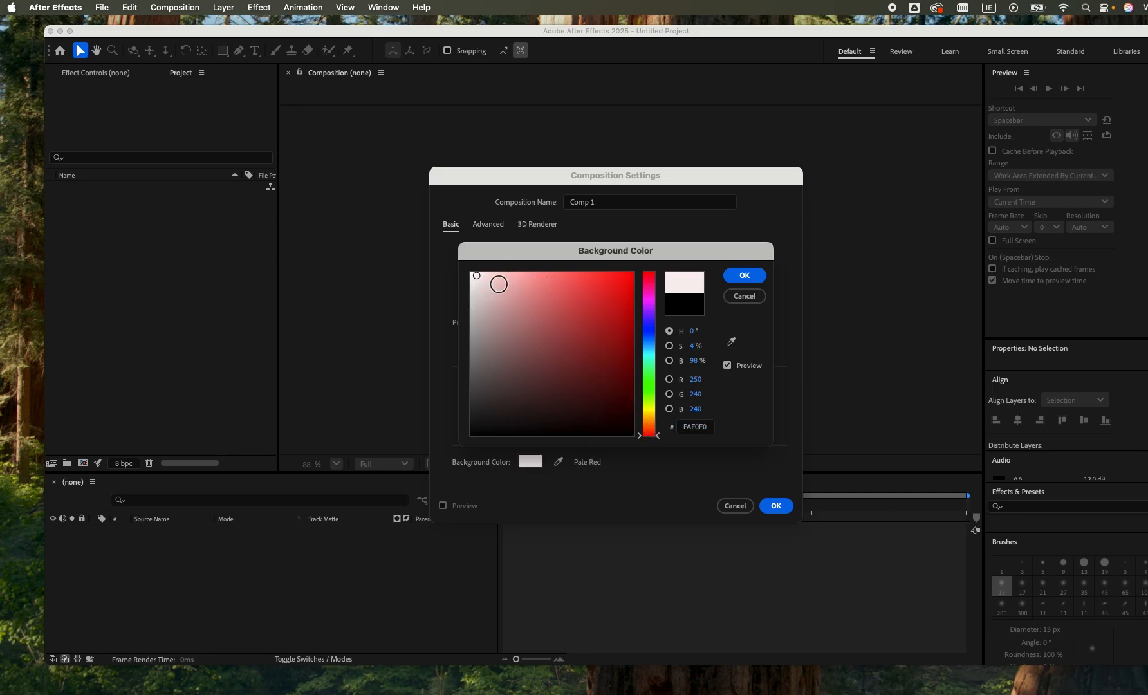
{"action": "left_click", "coordinate": [681, 307]}
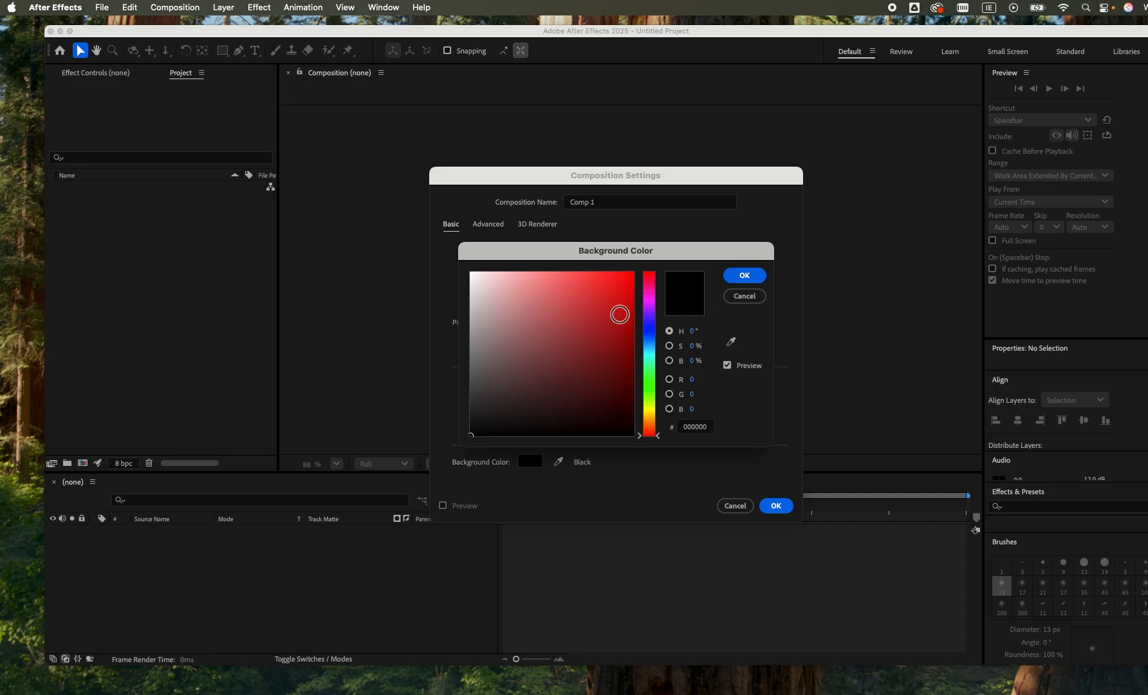
{"action": "left_click", "coordinate": [591, 338]}
{"action": "left_click", "coordinate": [558, 367]}
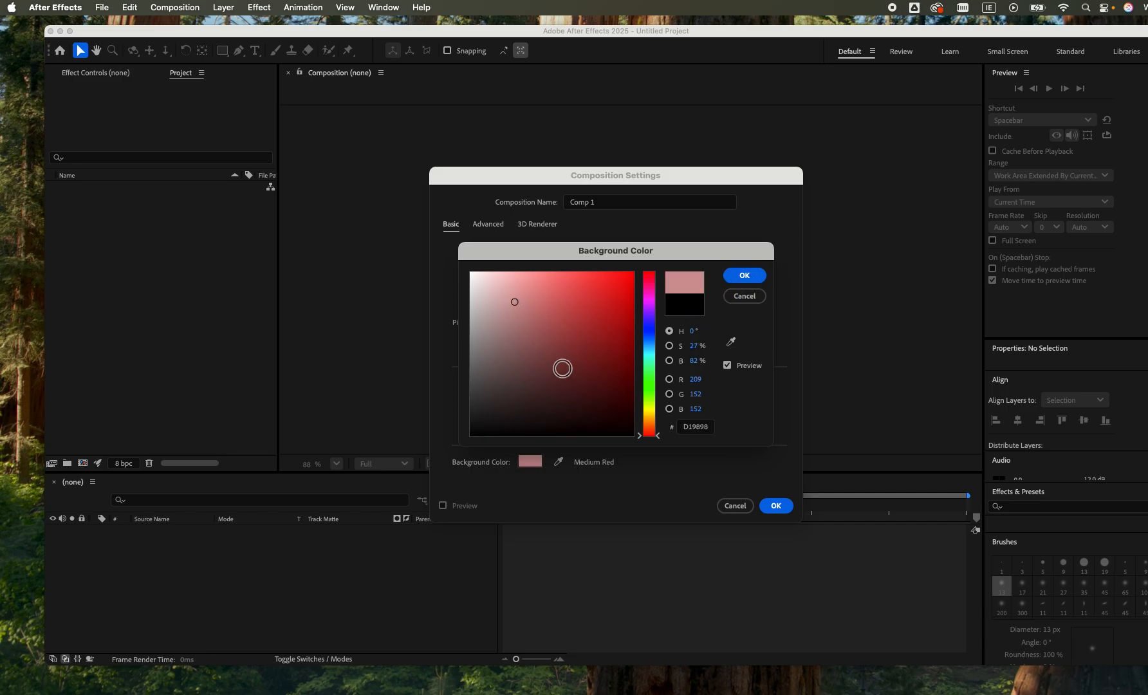
{"action": "left_click", "coordinate": [744, 275]}
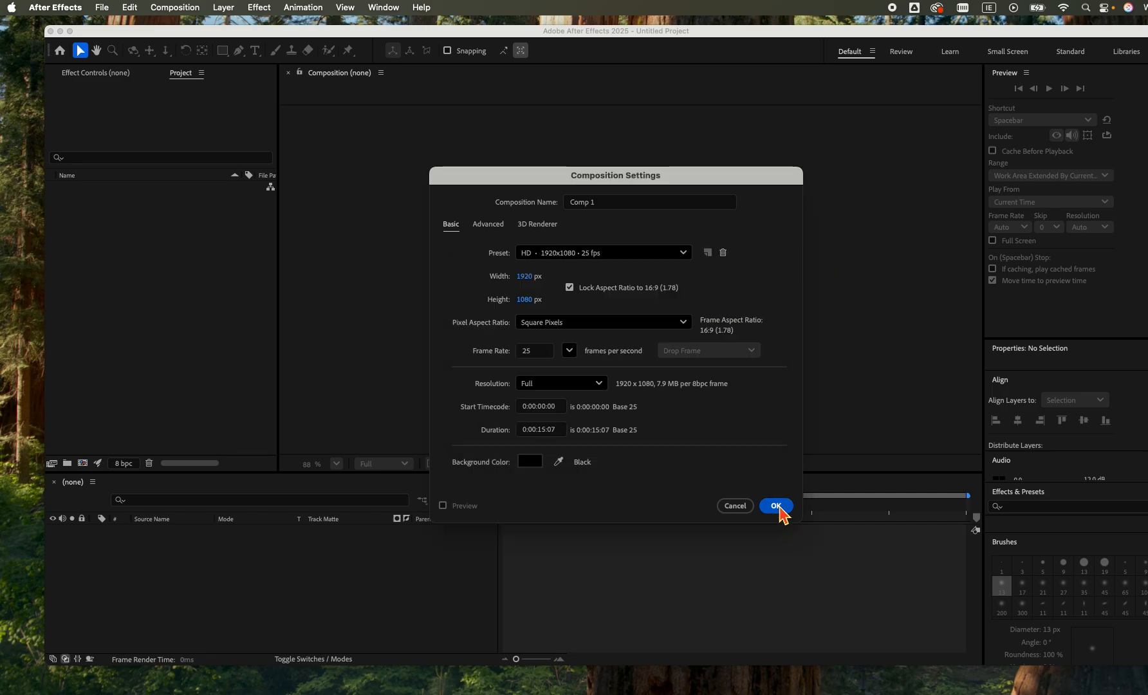
{"action": "left_click", "coordinate": [776, 506]}
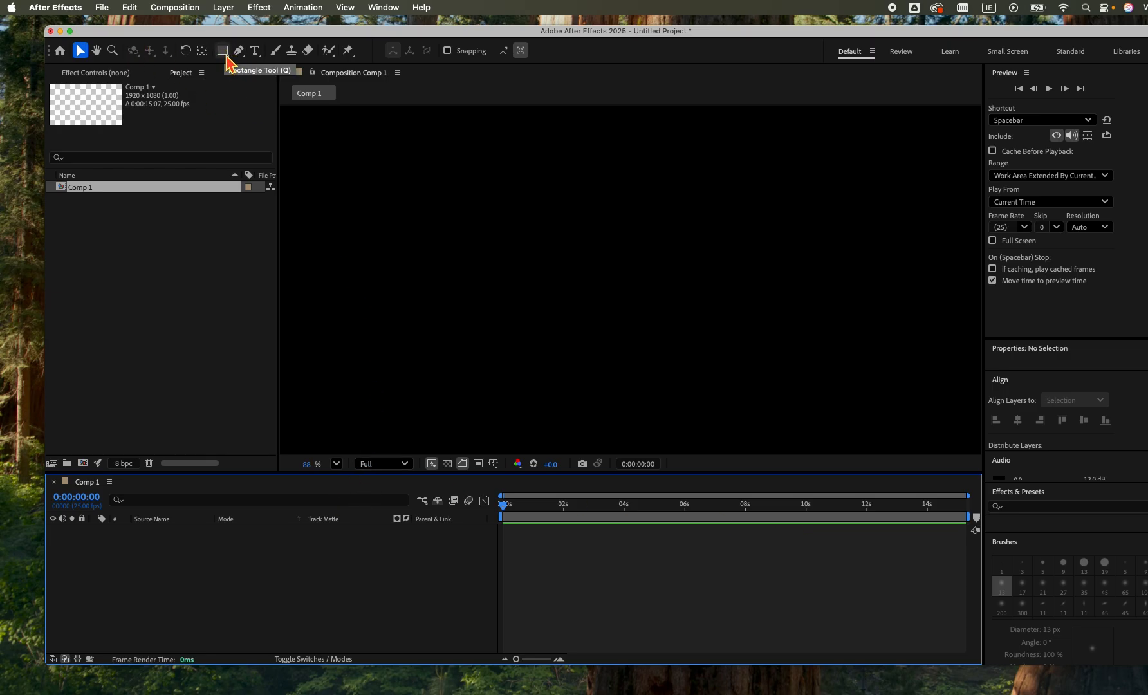
Draw a yellow circle about 376 px in diameter with the Ellipse tool and move it to the centre of the composition.
{"action": "left_click_drag", "start_coordinate": [222, 51], "coordinate": [273, 87]}
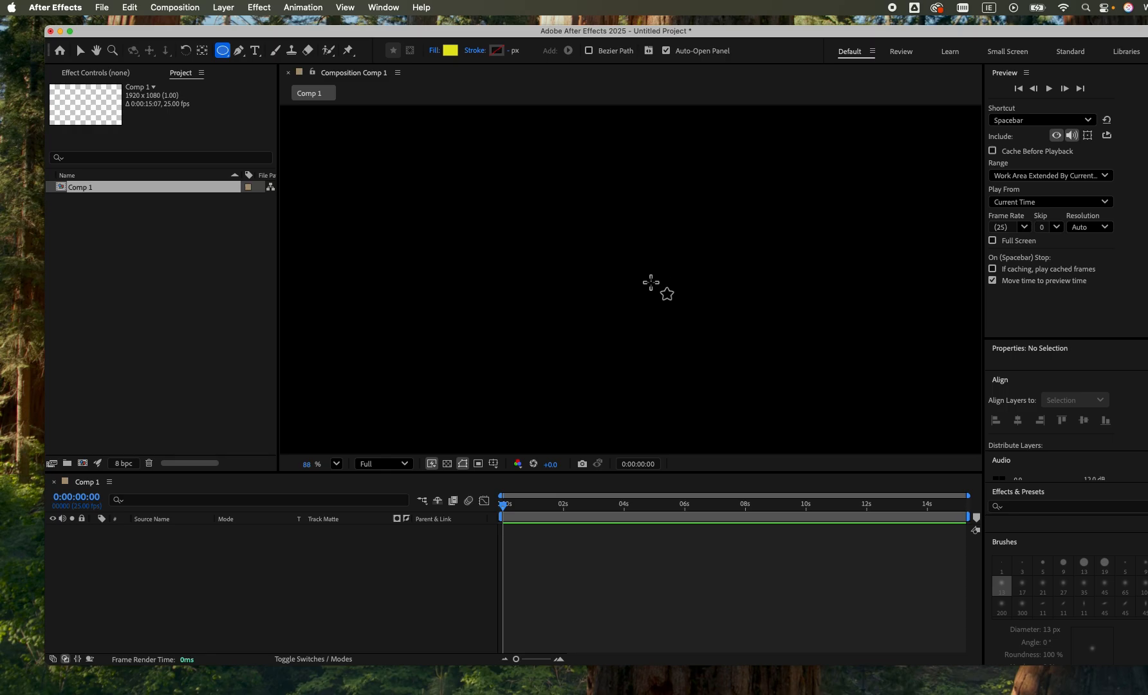
{"action": "left_click_drag", "start_coordinate": [631, 274], "coordinate": [849, 407]}
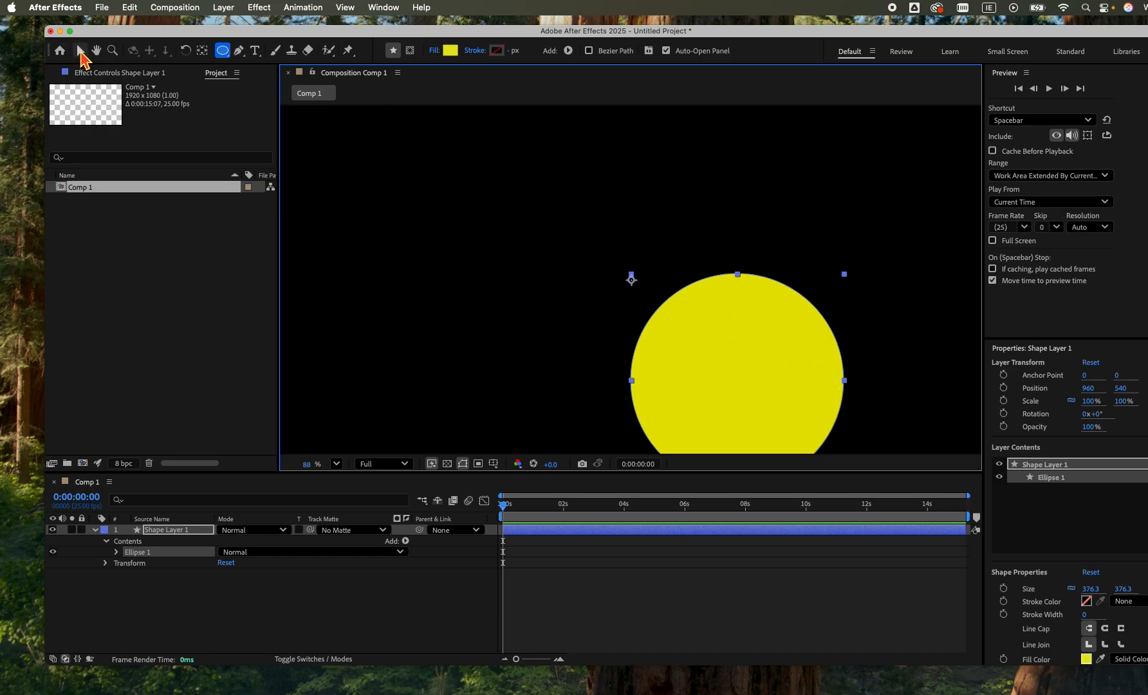
{"action": "left_click", "coordinate": [81, 57]}
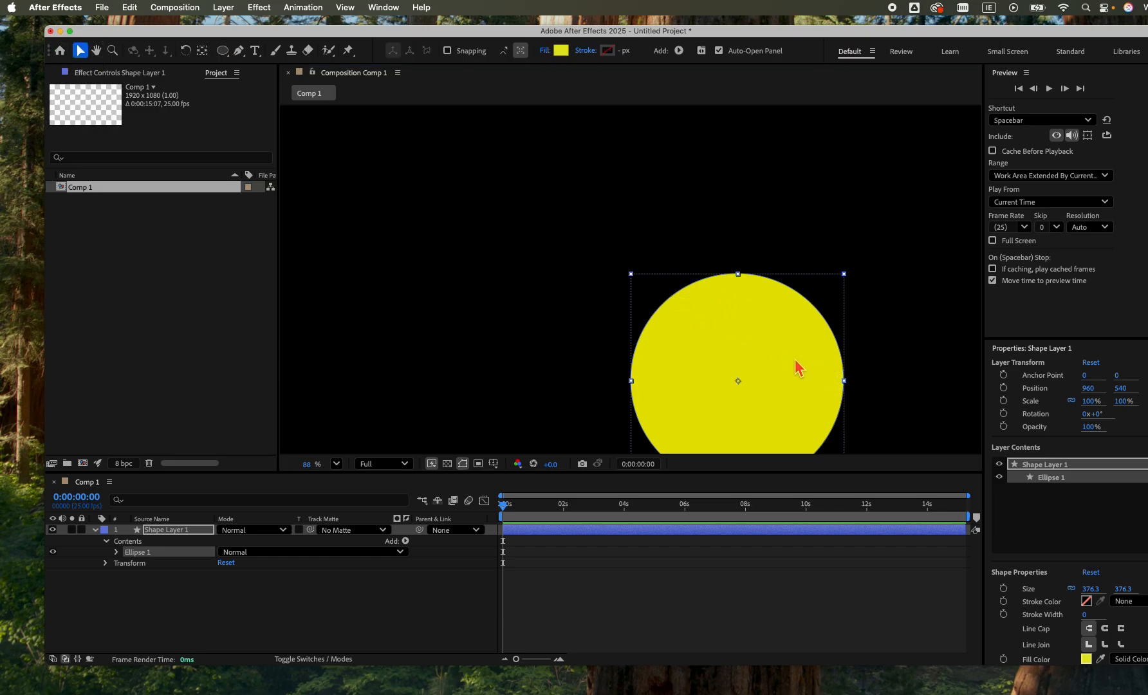
{"action": "left_click_drag", "start_coordinate": [795, 362], "coordinate": [688, 273]}
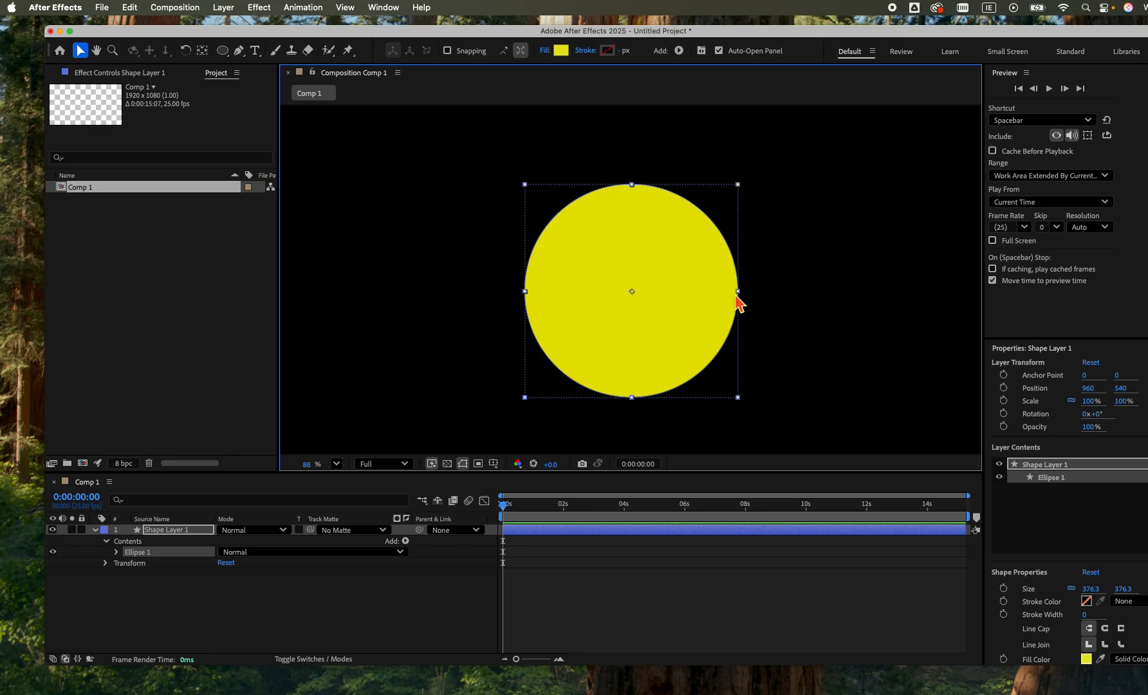
Centre the anchor point in the circle layer's content, then lock the layer and collapse its properties.
{"action": "key", "text": "y"}
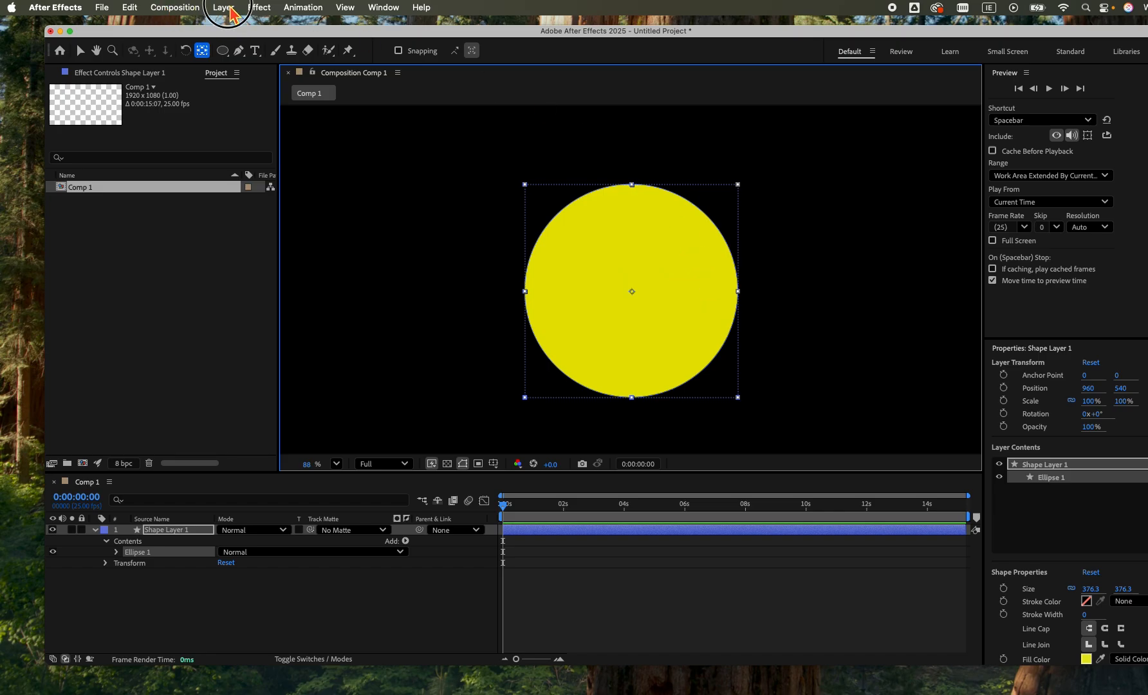
{"action": "left_click", "coordinate": [223, 7]}
{"action": "left_click", "coordinate": [232, 8]}
{"action": "left_click", "coordinate": [80, 51]}
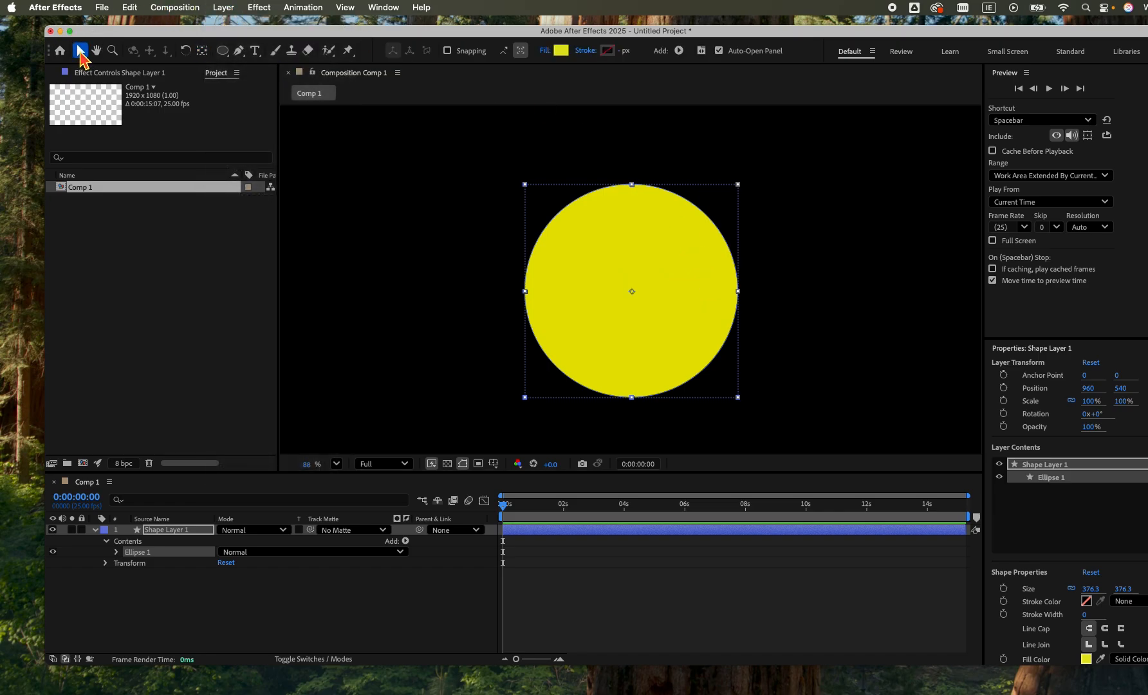
{"action": "left_click", "coordinate": [225, 8]}
{"action": "mouse_move", "coordinate": [274, 169]}
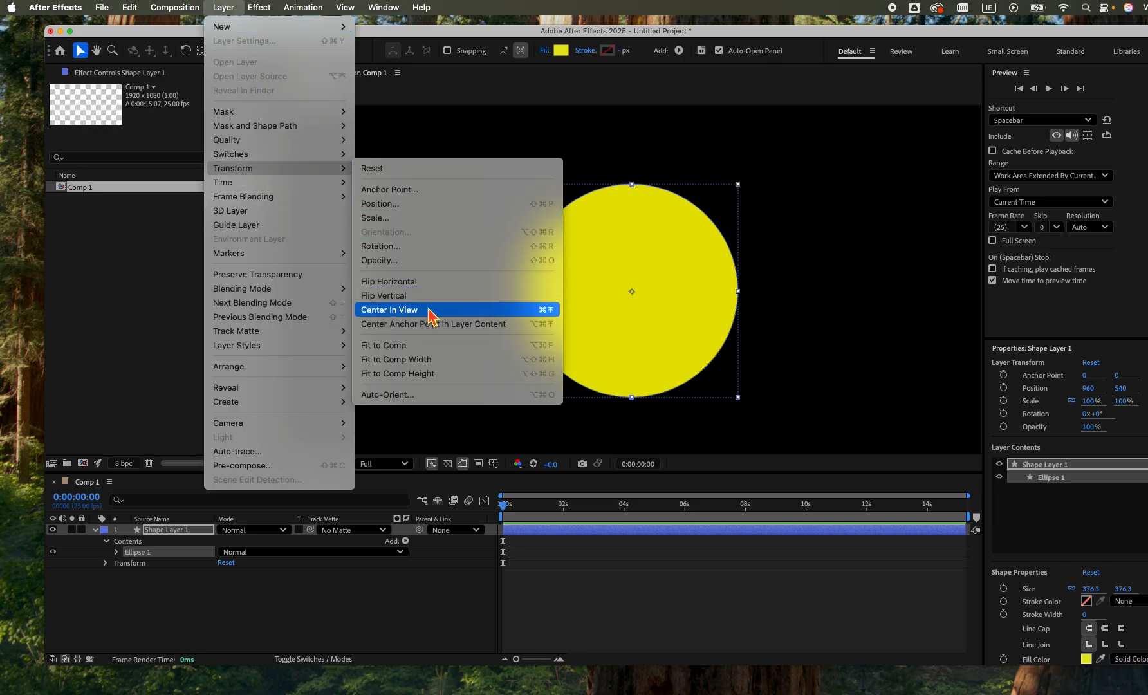
{"action": "left_click", "coordinate": [437, 327]}
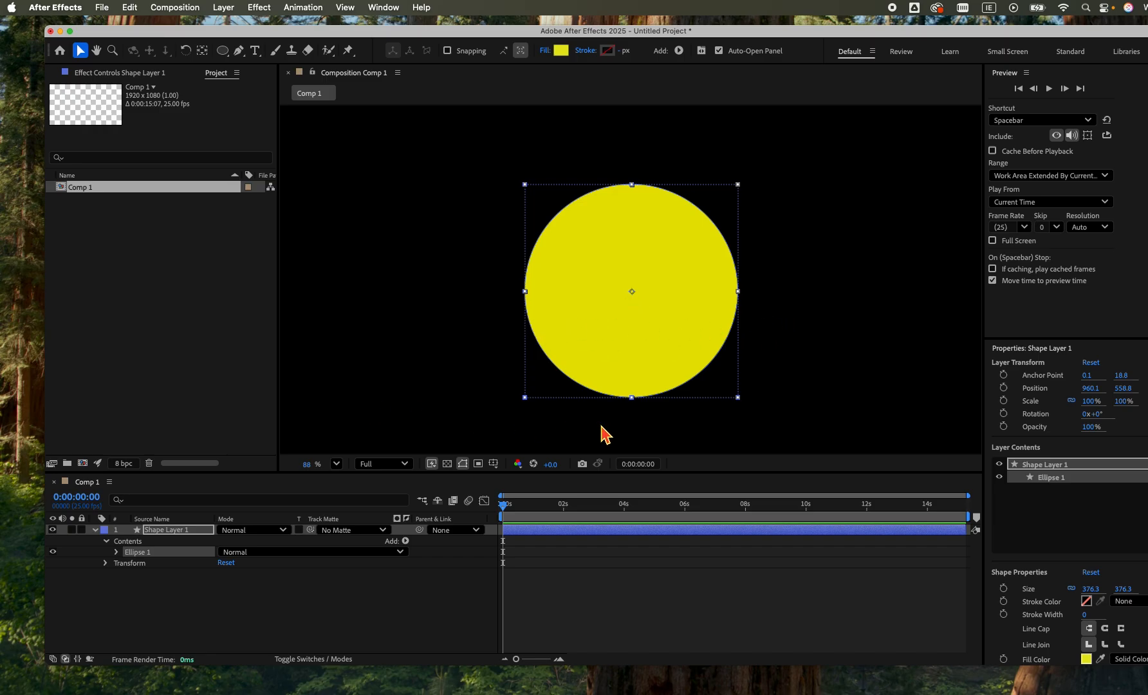
{"action": "left_click", "coordinate": [82, 530]}
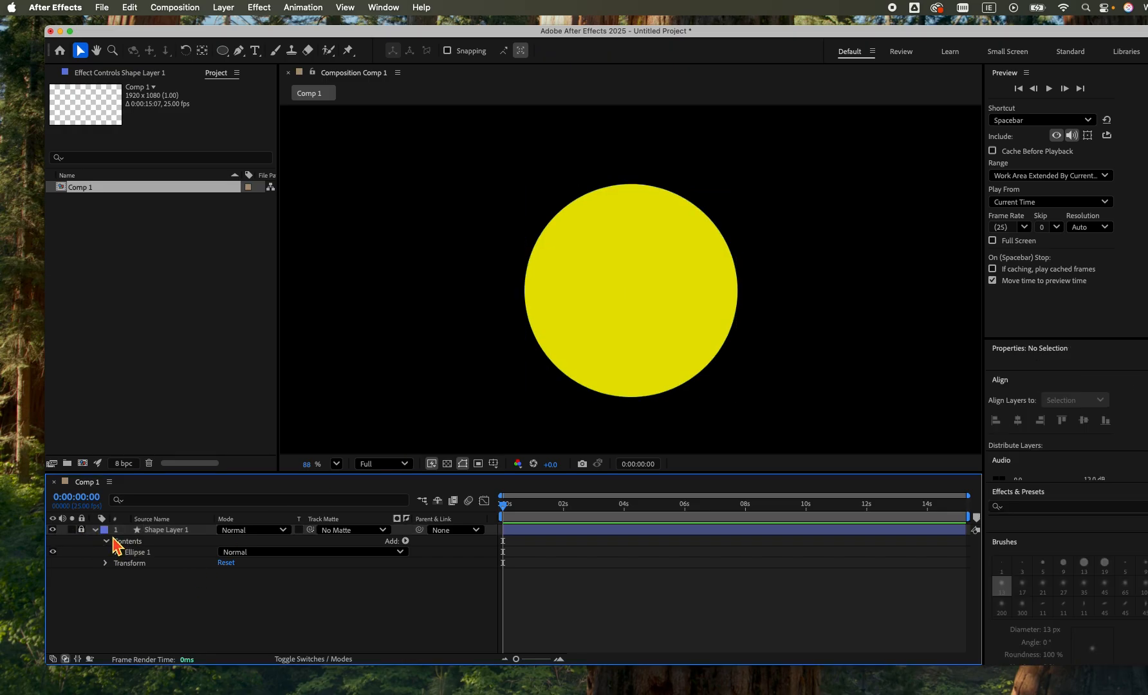
{"action": "key", "text": "u"}
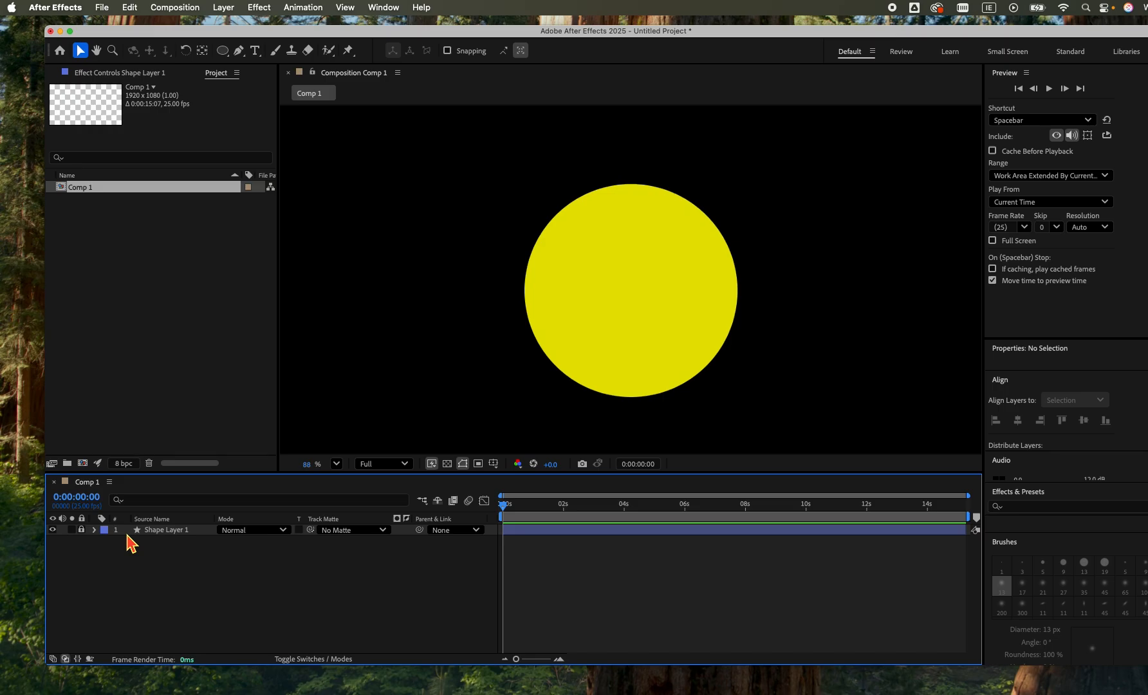
Add a text layer reading "Learning how to use scrolling type", starting just outside the circle's left edge.
{"action": "left_click", "coordinate": [256, 50]}
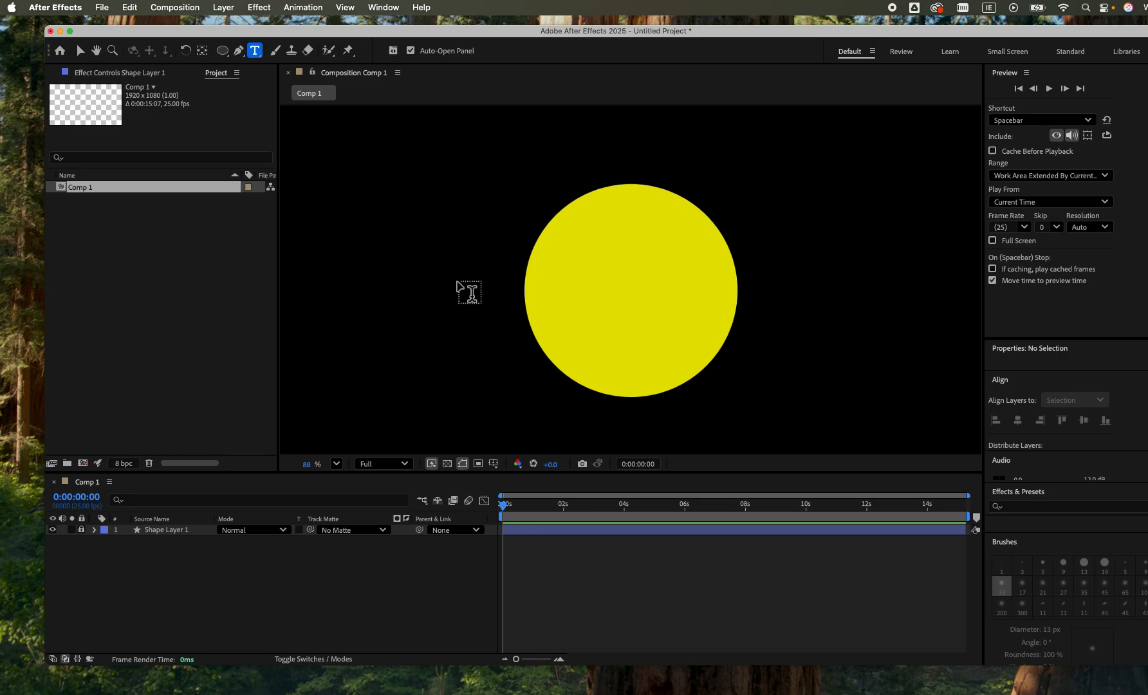
{"action": "left_click", "coordinate": [458, 289]}
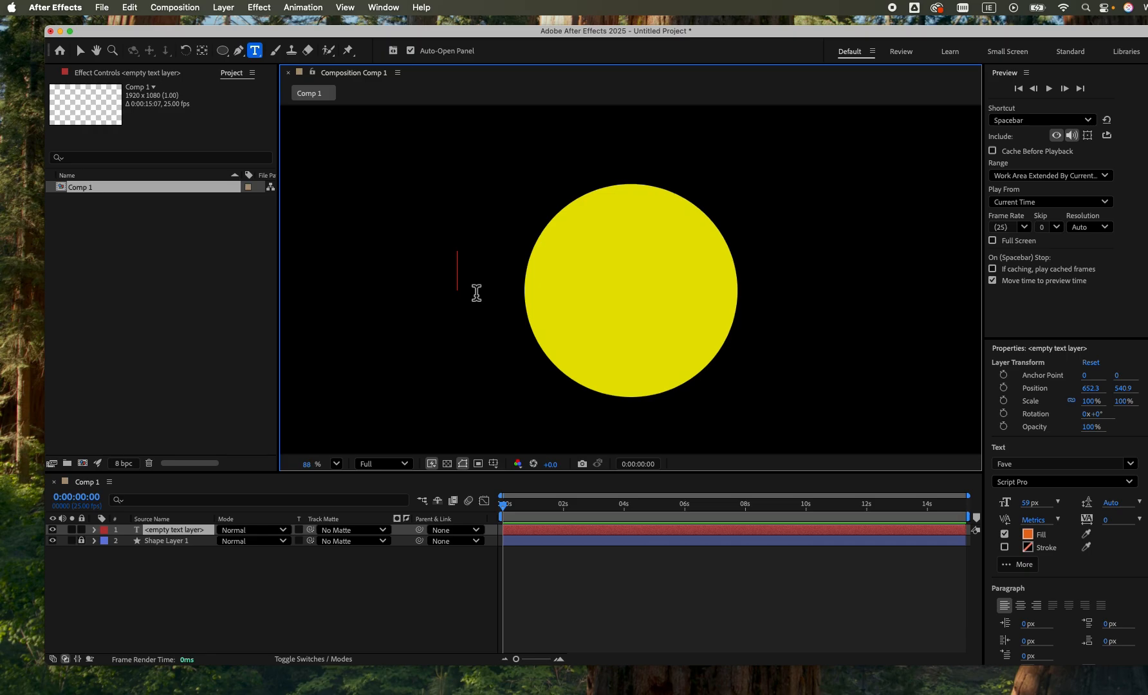
{"action": "type", "text": "Lear"}
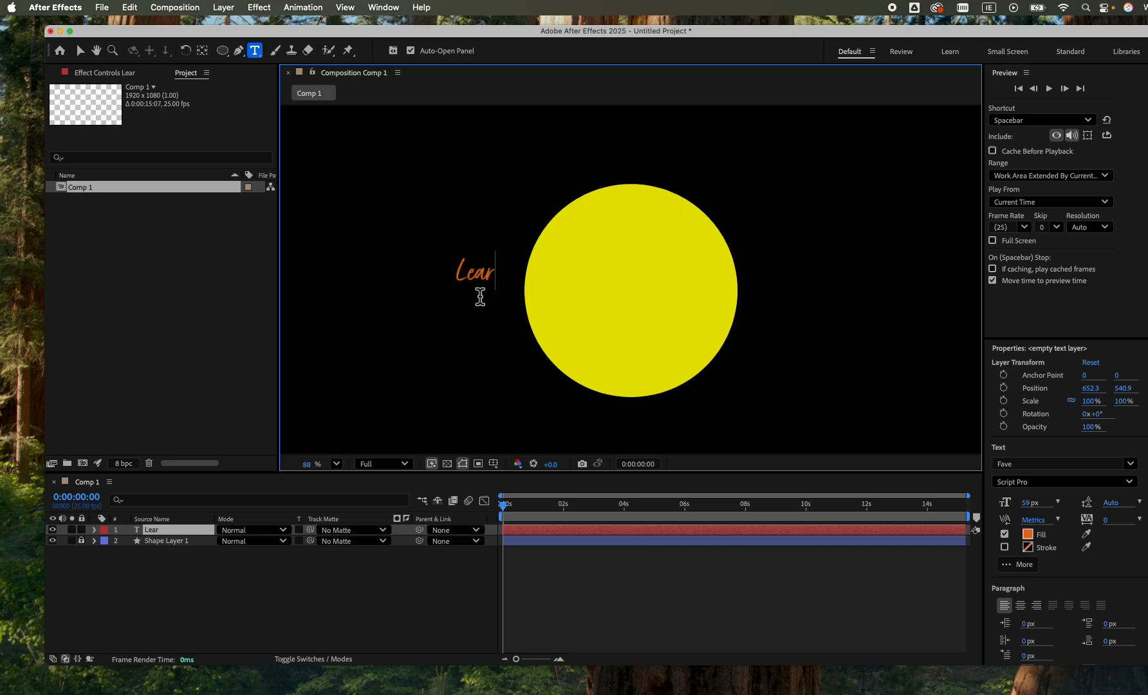
{"action": "type", "text": "ning how to"}
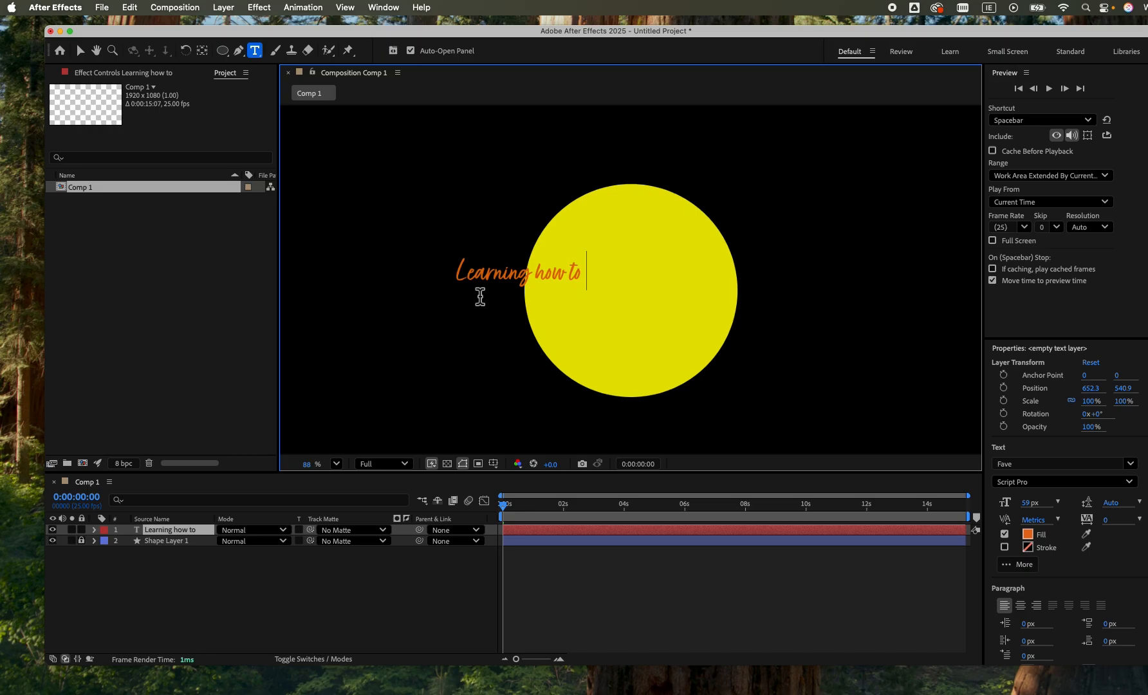
{"action": "type", "text": " use s"}
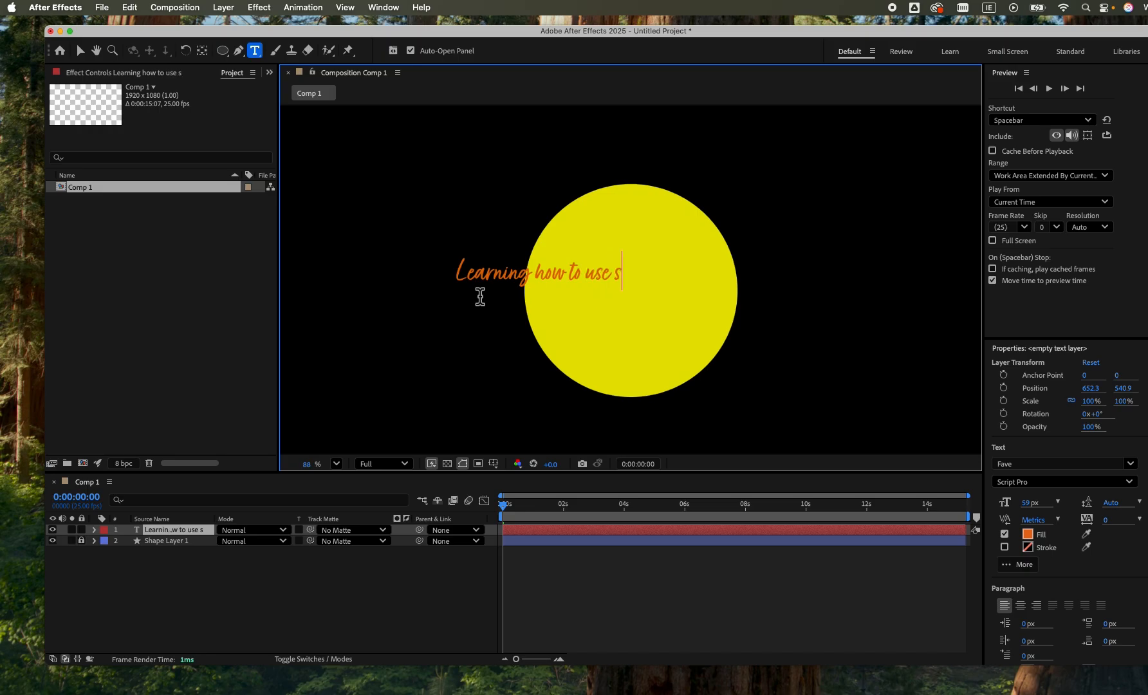
{"action": "type", "text": "crolling"}
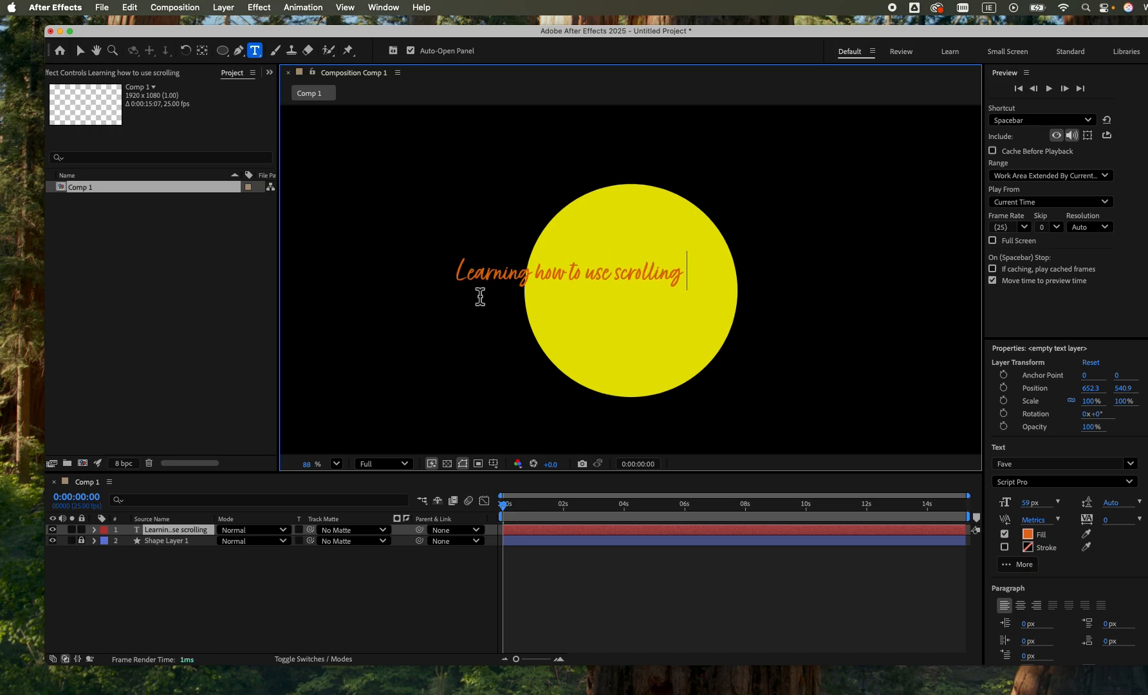
{"action": "type", "text": " ty[e"}
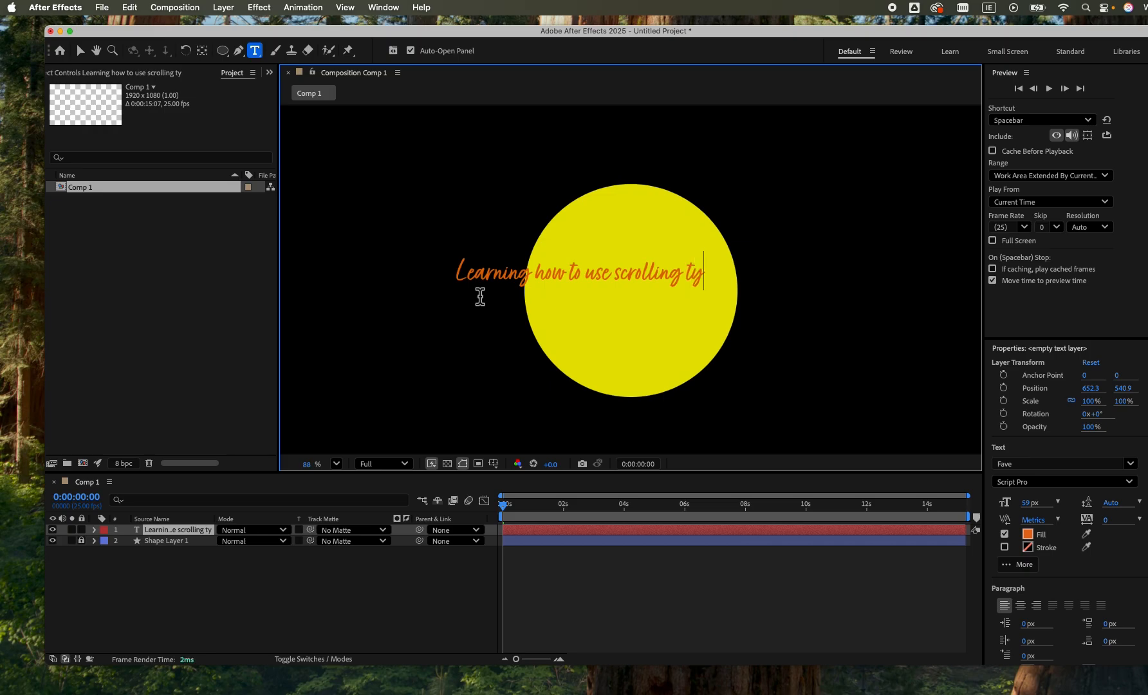
{"action": "key", "text": "BackSpace"}
{"action": "key", "text": "BackSpace"}
{"action": "type", "text": "pe"}
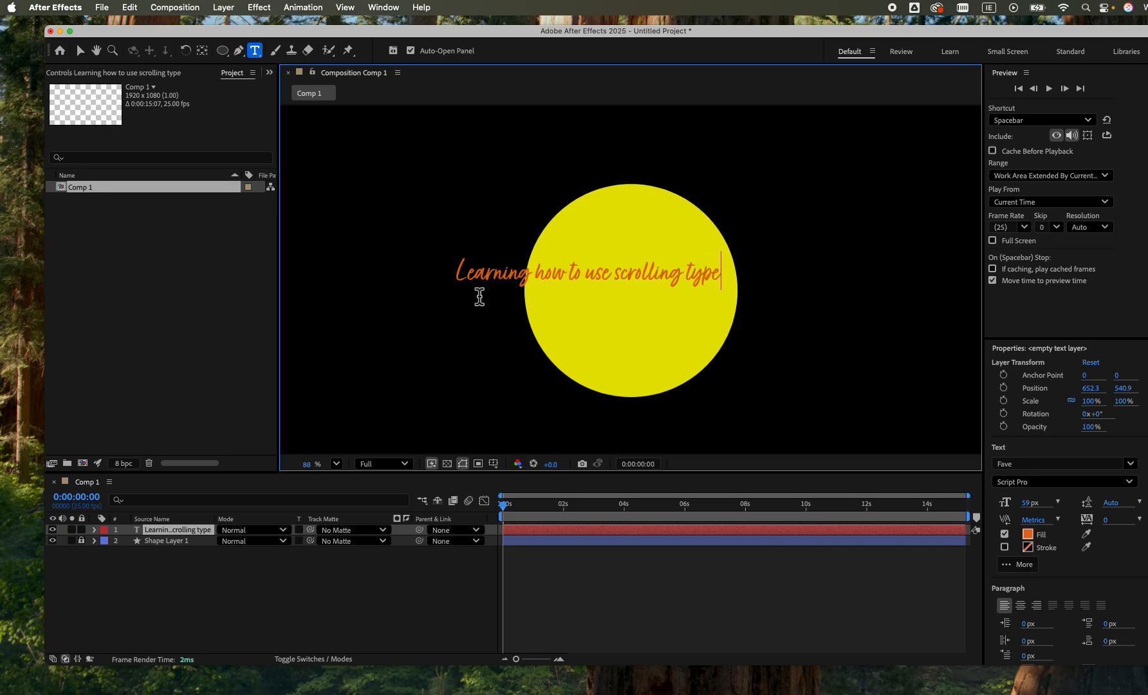
Select the entire text line and switch to the Text workspace, moving the application window so the character settings are fully visible.
{"action": "scroll", "coordinate": [479, 296], "scroll_direction": "left", "scroll_amount": 3}
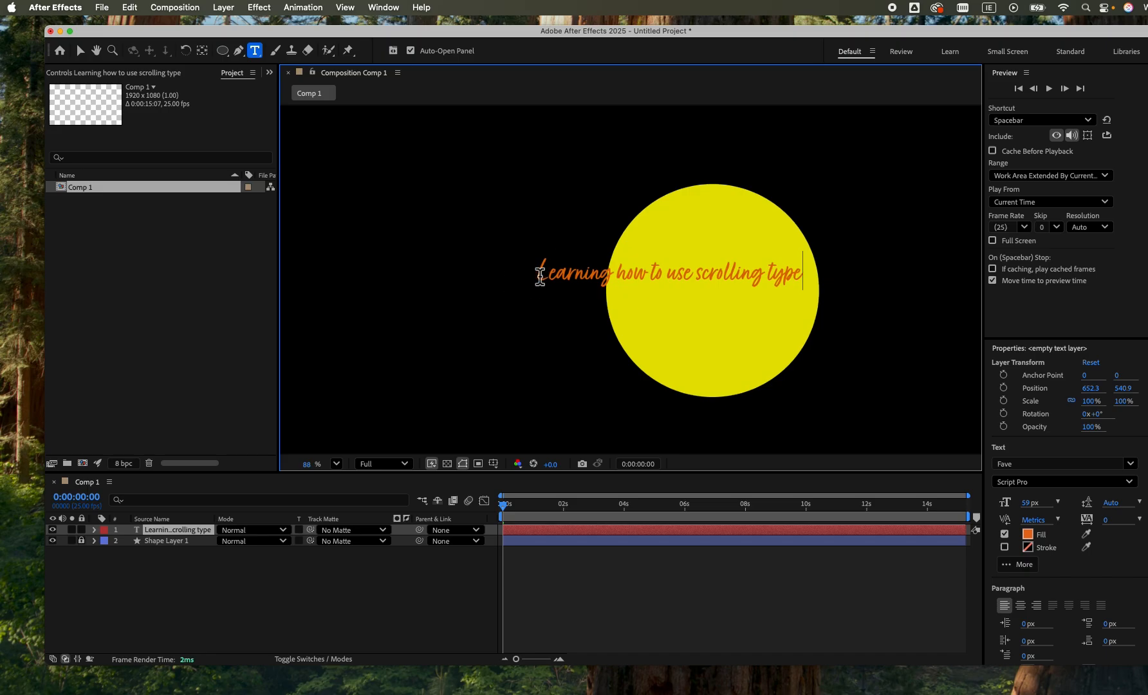
{"action": "left_click_drag", "start_coordinate": [540, 276], "coordinate": [884, 295]}
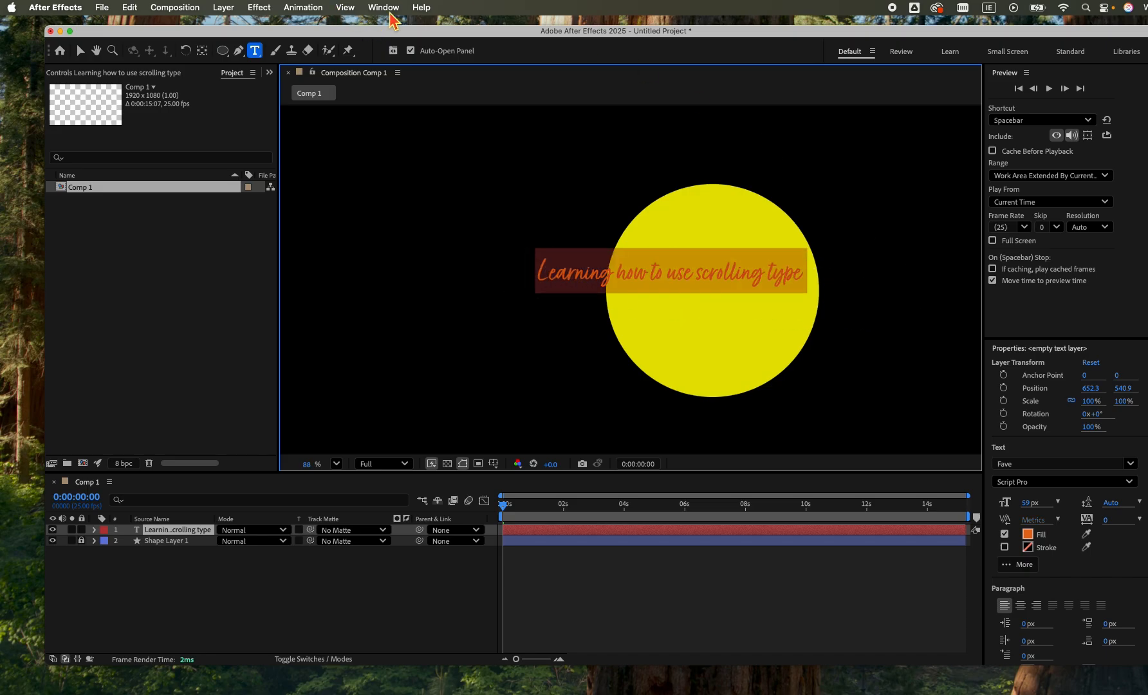
{"action": "left_click", "coordinate": [390, 11]}
{"action": "mouse_move", "coordinate": [579, 27]}
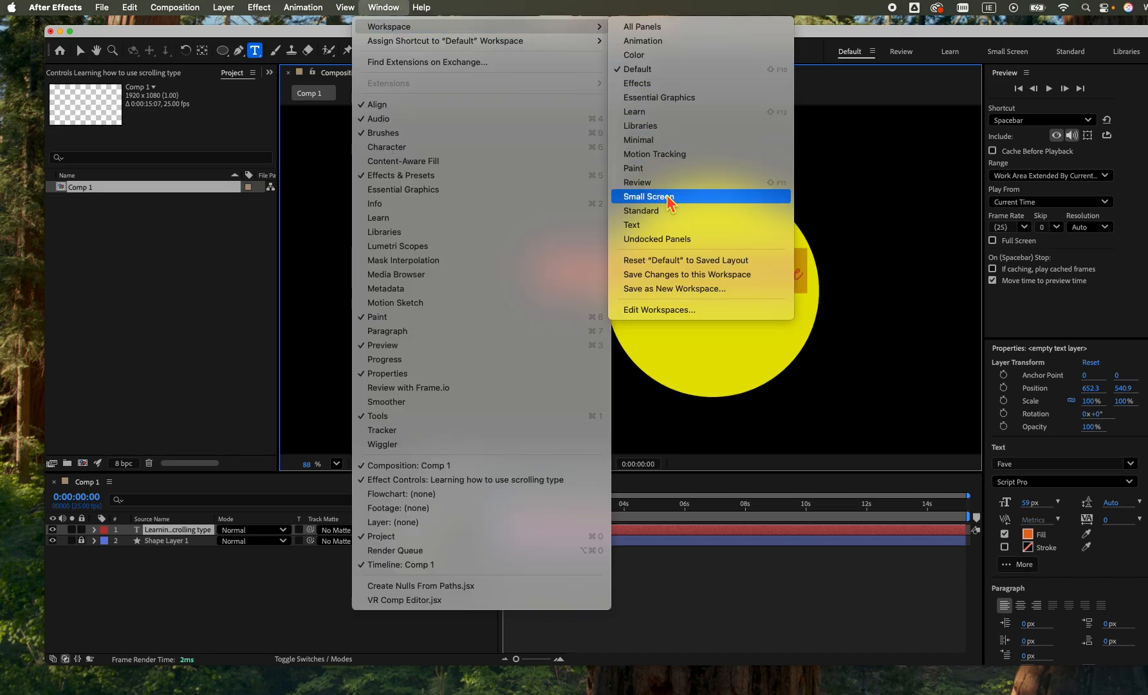
{"action": "left_click", "coordinate": [667, 230]}
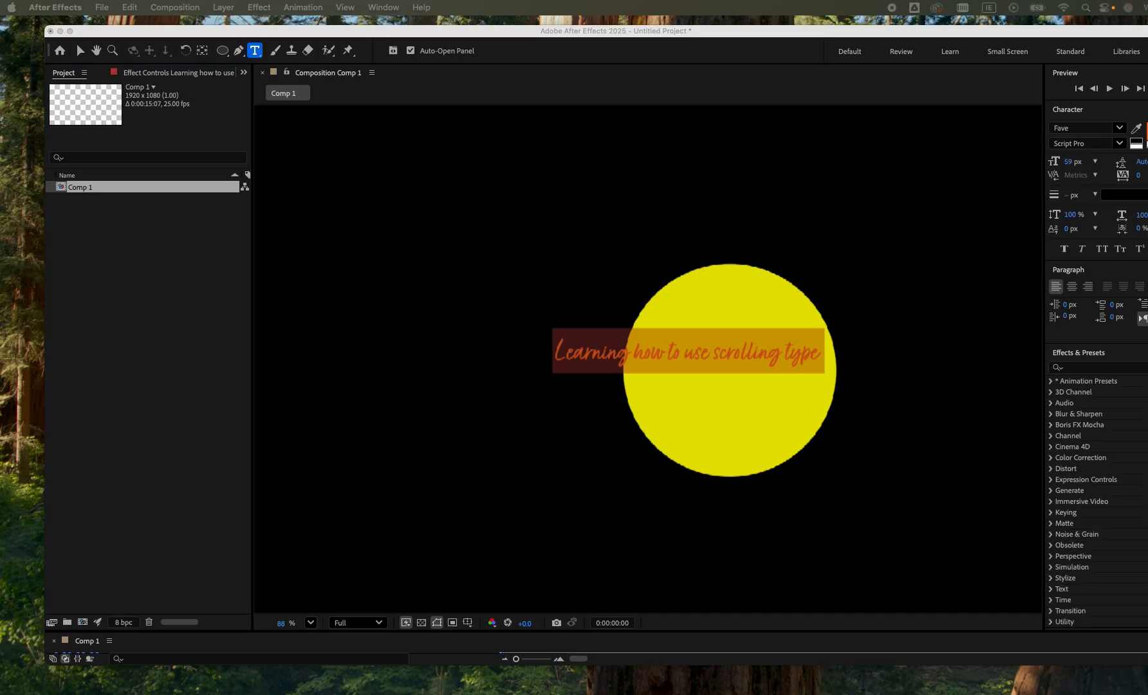
{"action": "left_click_drag", "start_coordinate": [720, 35], "coordinate": [686, 31]}
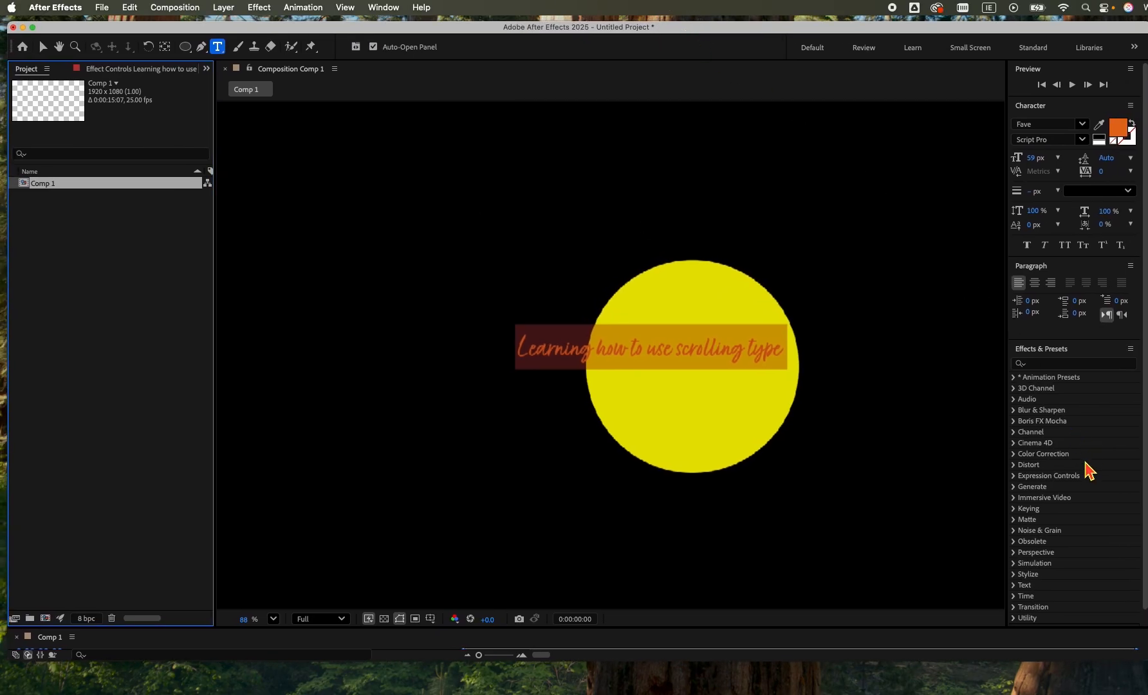
Centre-align the selected text and set its font to Myriad Pro Bold Condensed.
{"action": "left_click", "coordinate": [1034, 283]}
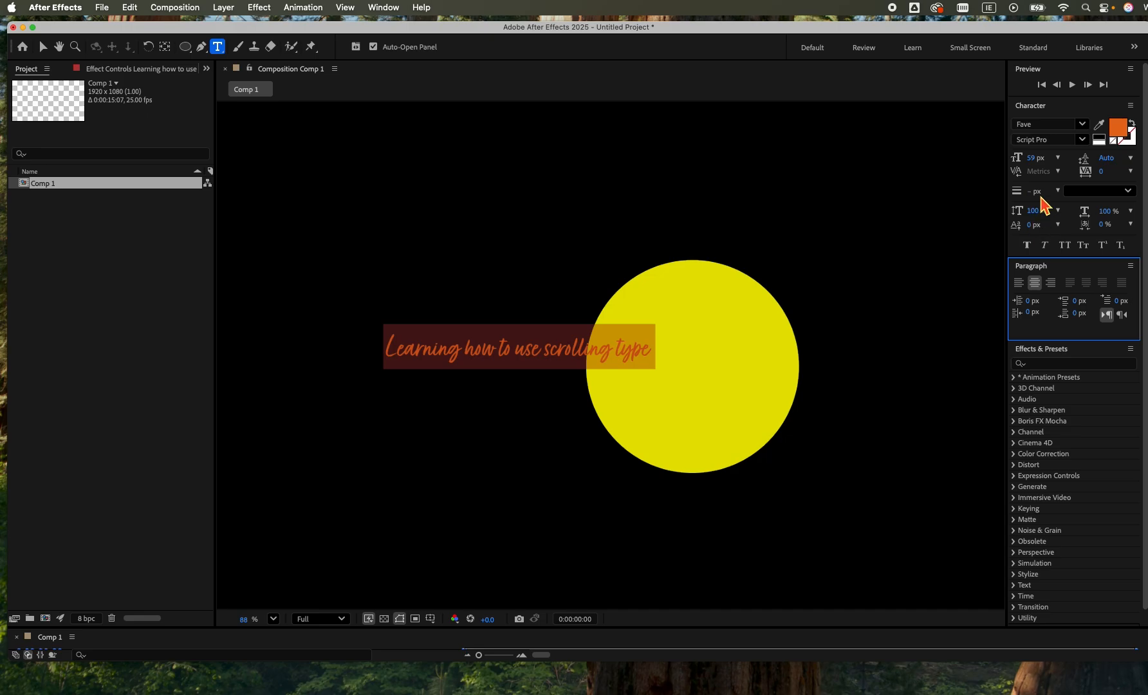
{"action": "left_click", "coordinate": [1048, 125]}
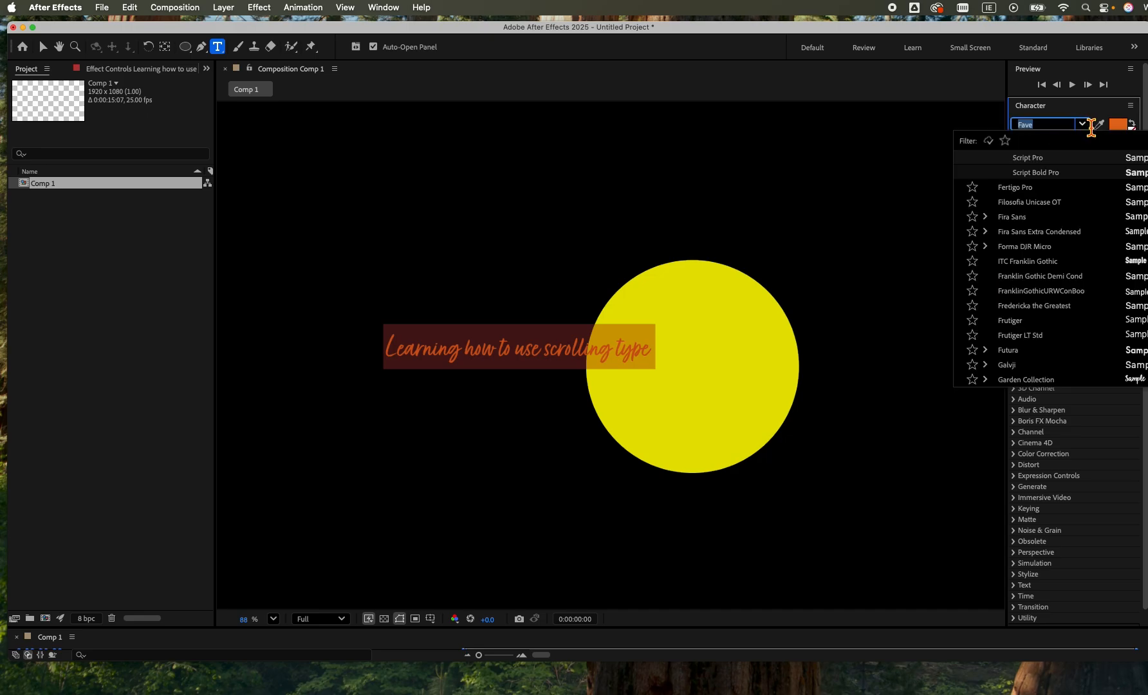
{"action": "left_click", "coordinate": [1086, 127]}
{"action": "left_click", "coordinate": [1068, 126]}
{"action": "type", "text": "myri"}
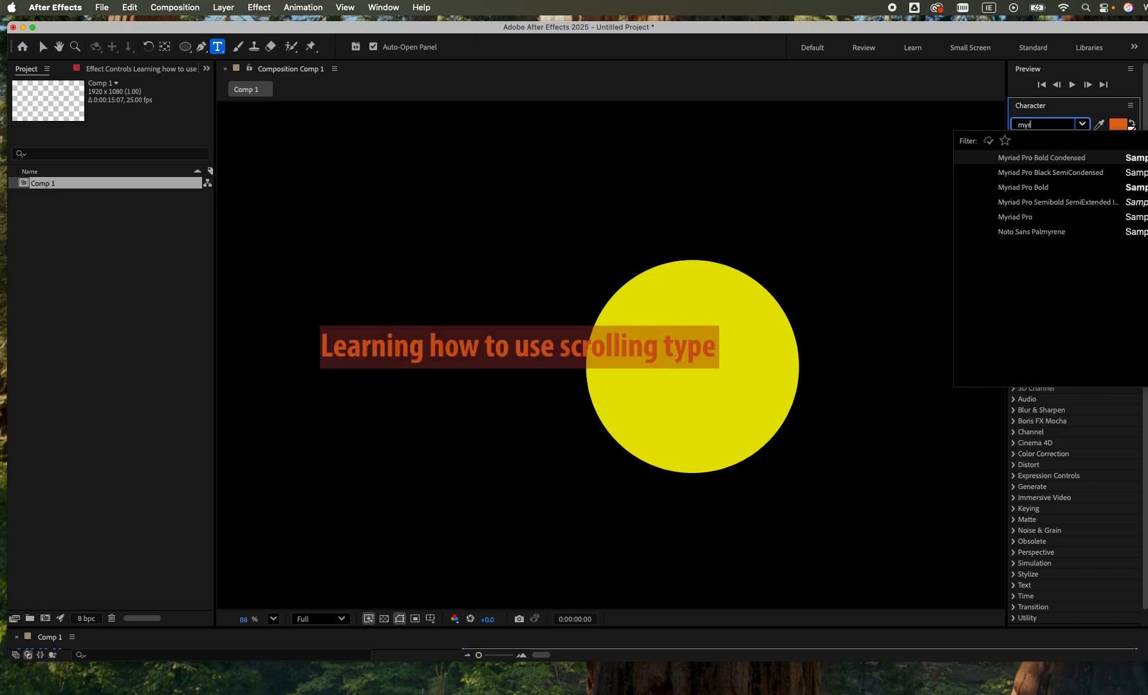
{"action": "left_click", "coordinate": [1056, 159]}
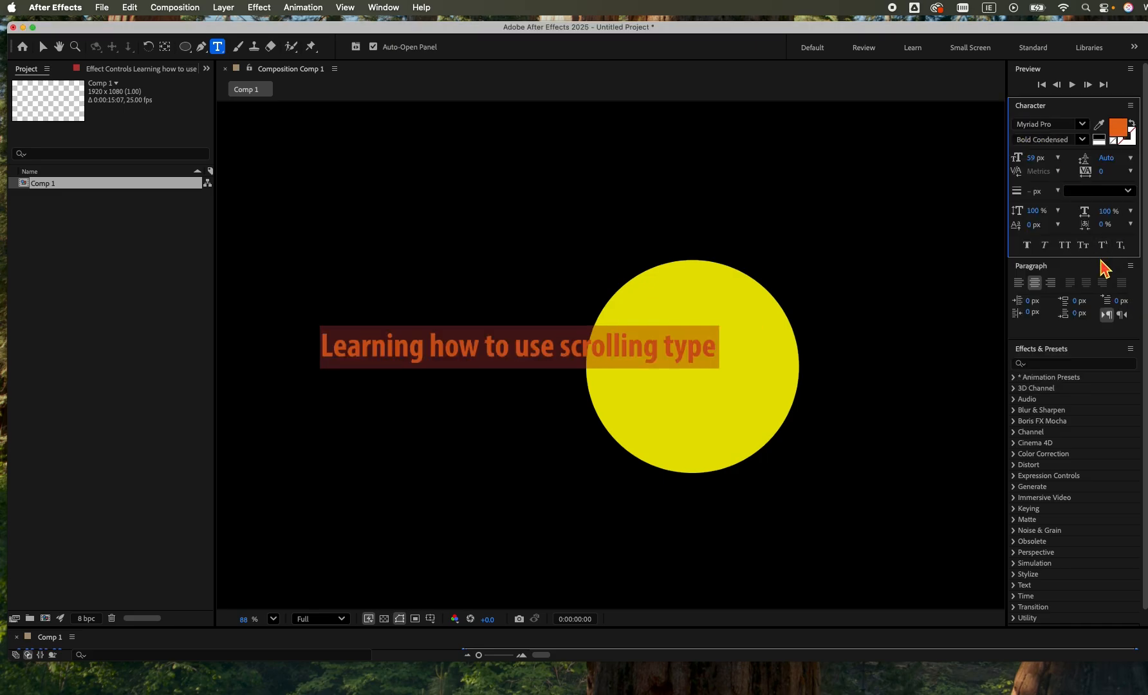
Format the selected text in all caps at 45 px, with 108% horizontal scale and a 3 px baseline shift.
{"action": "left_click", "coordinate": [1065, 245]}
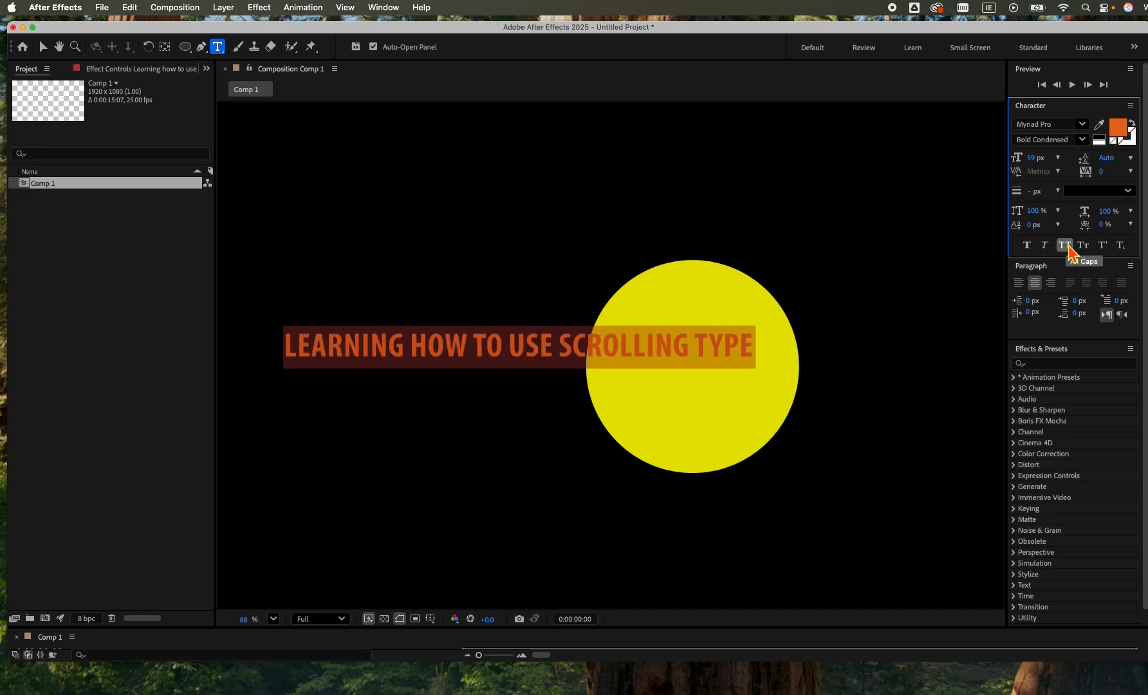
{"action": "left_click_drag", "start_coordinate": [1032, 158], "coordinate": [1027, 164]}
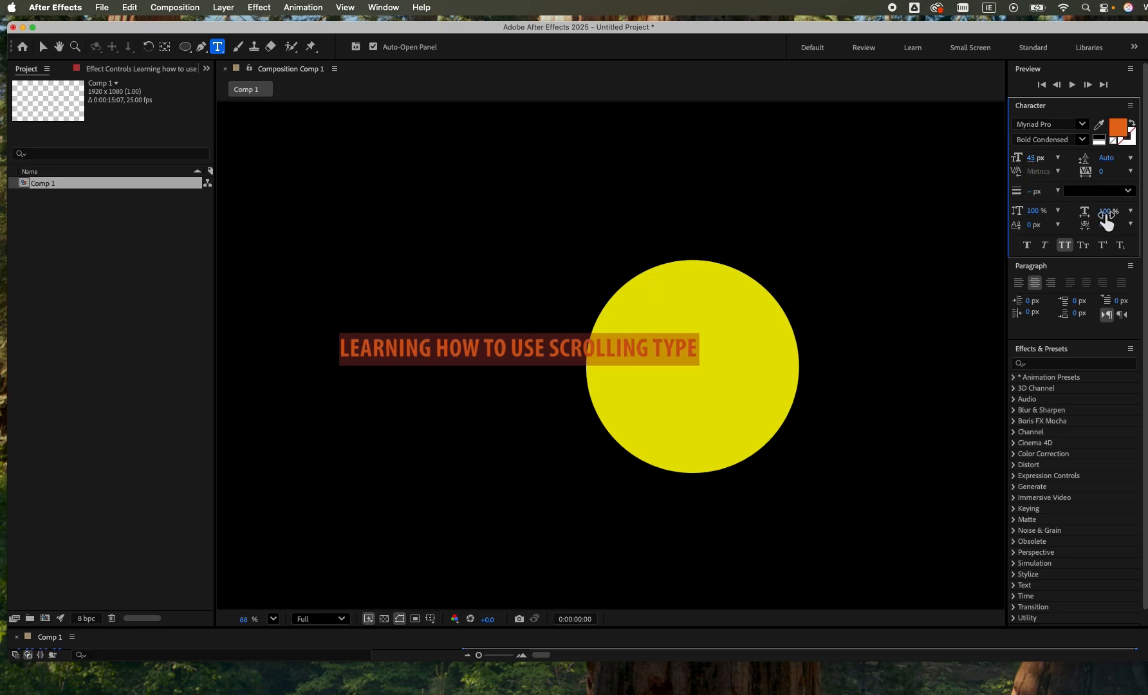
{"action": "left_click_drag", "start_coordinate": [1107, 219], "coordinate": [1128, 218]}
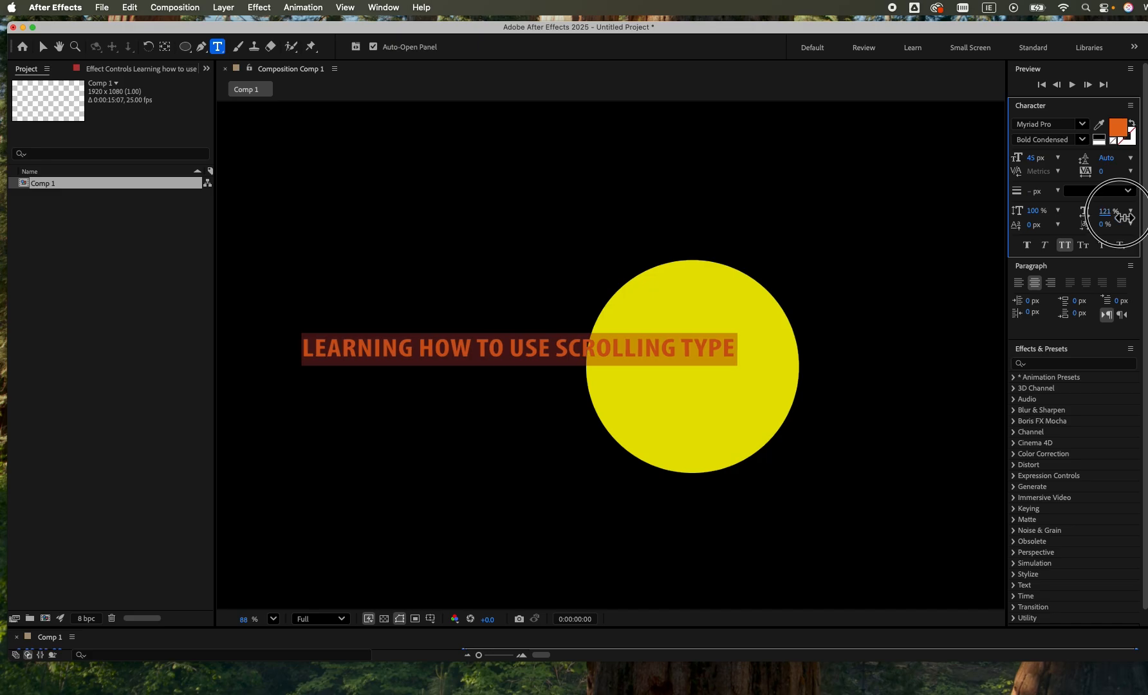
{"action": "left_click", "coordinate": [1032, 228]}
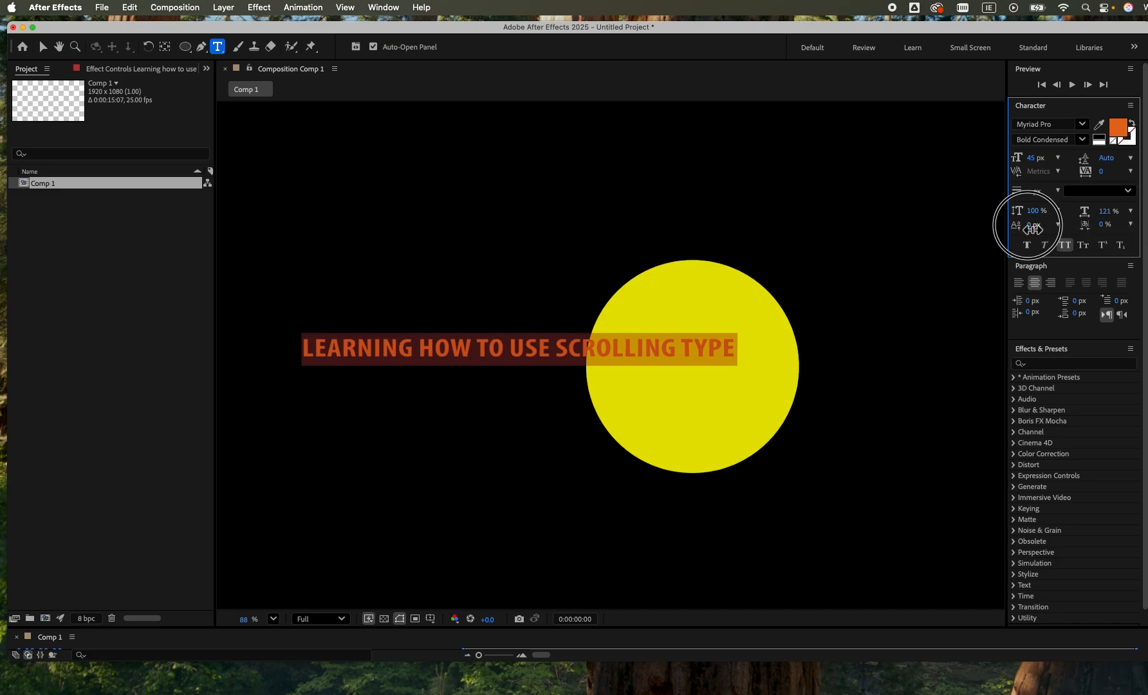
{"action": "left_click_drag", "start_coordinate": [1032, 228], "coordinate": [1038, 229]}
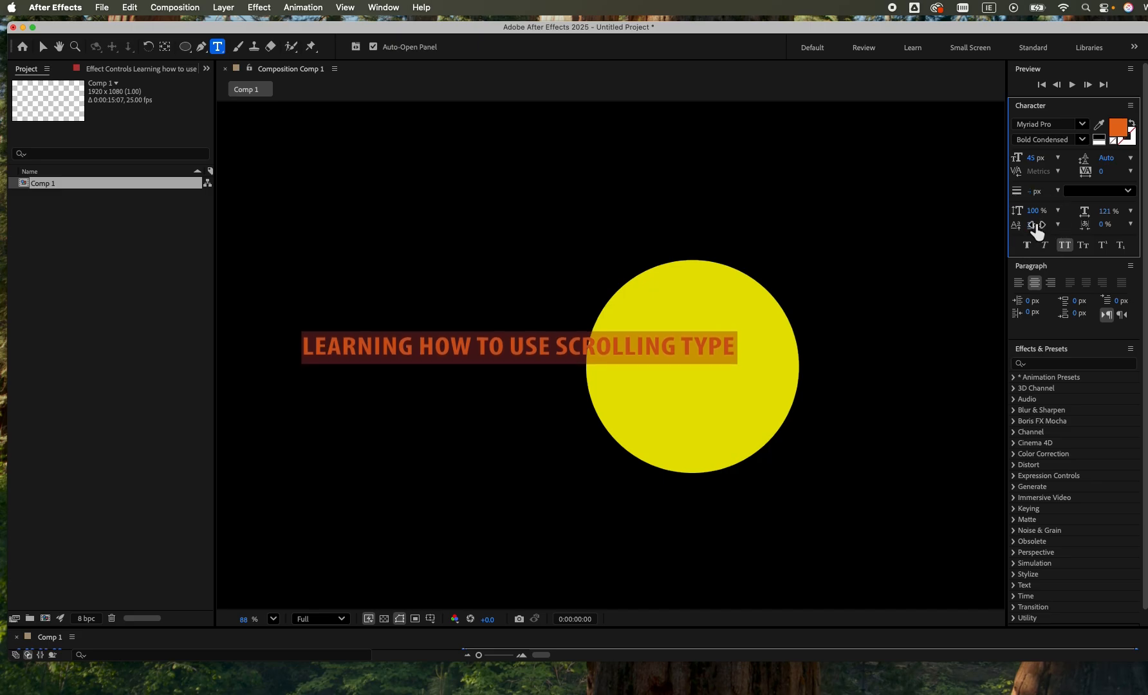
{"action": "left_click_drag", "start_coordinate": [1033, 210], "coordinate": [1107, 221]}
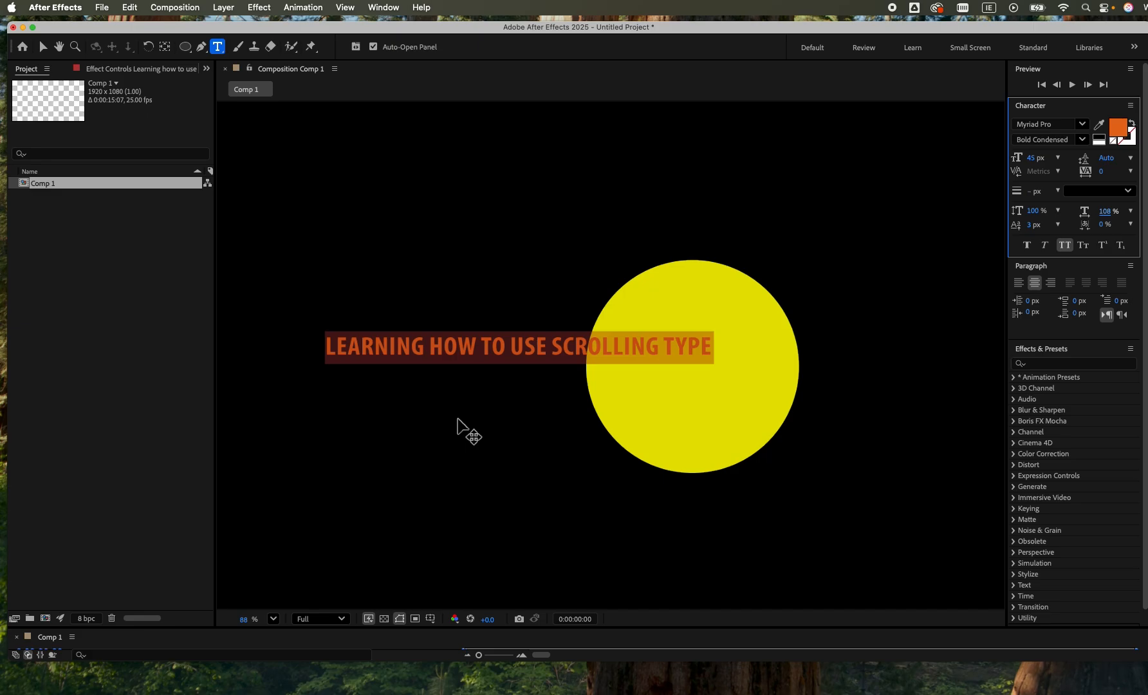
Finish editing the text, enlarge the timeline so both layers are visible, and return to the Selection tool with the text layer selected.
{"action": "left_click", "coordinate": [190, 49]}
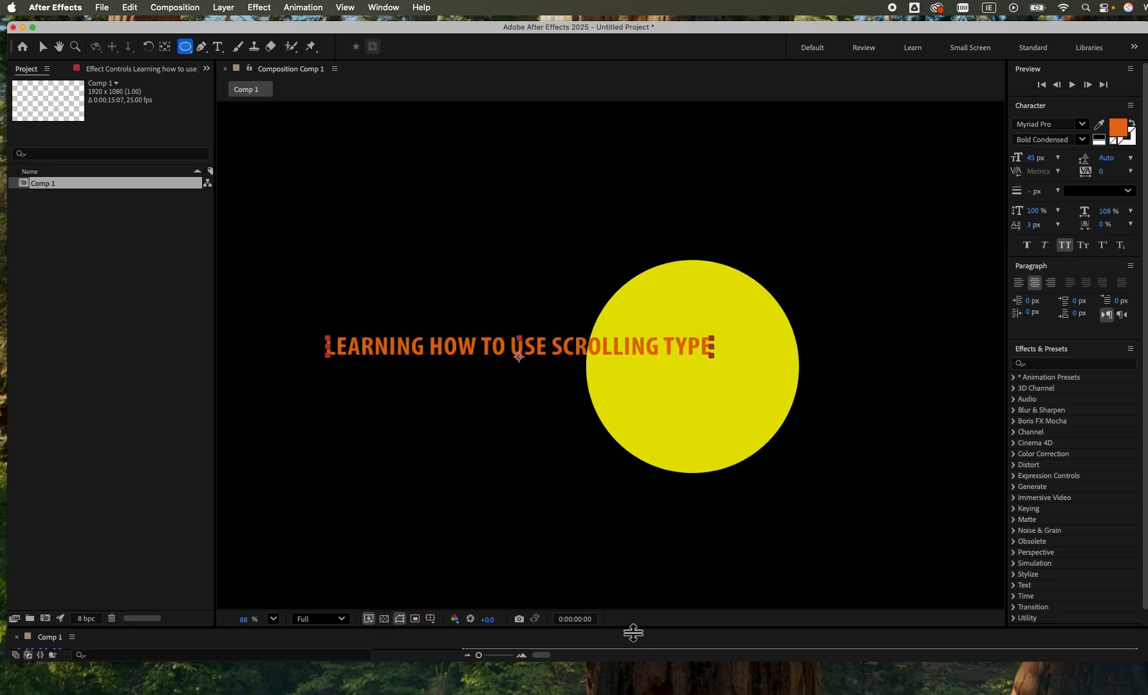
{"action": "left_click_drag", "start_coordinate": [633, 633], "coordinate": [580, 439]}
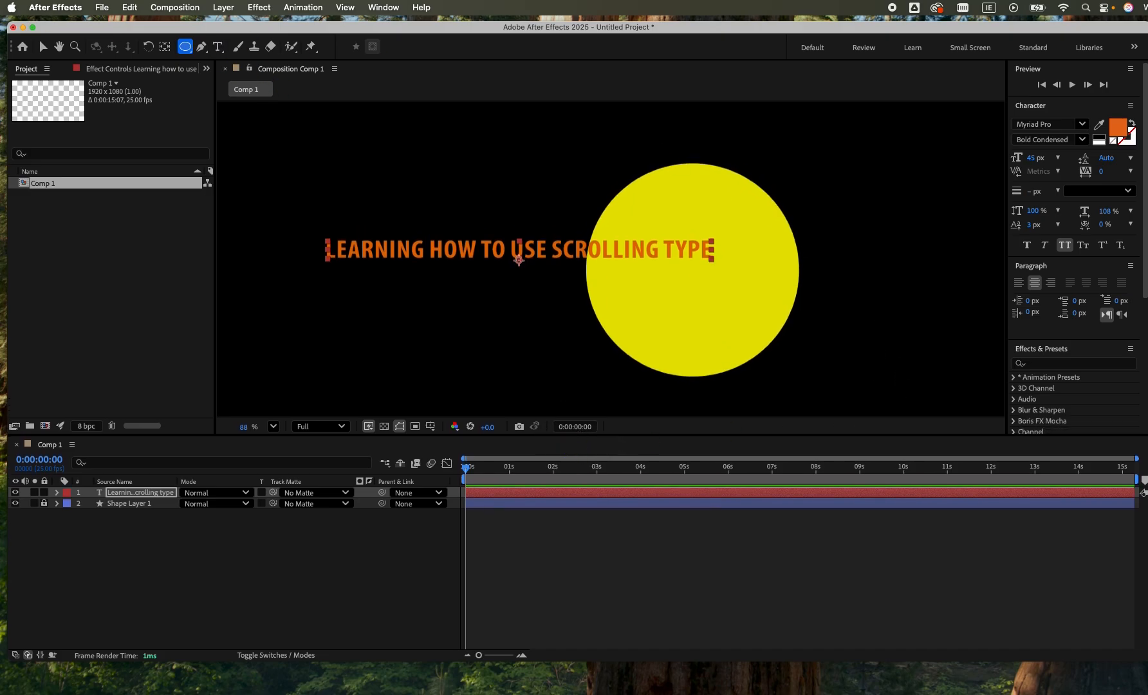
{"action": "left_click", "coordinate": [43, 46]}
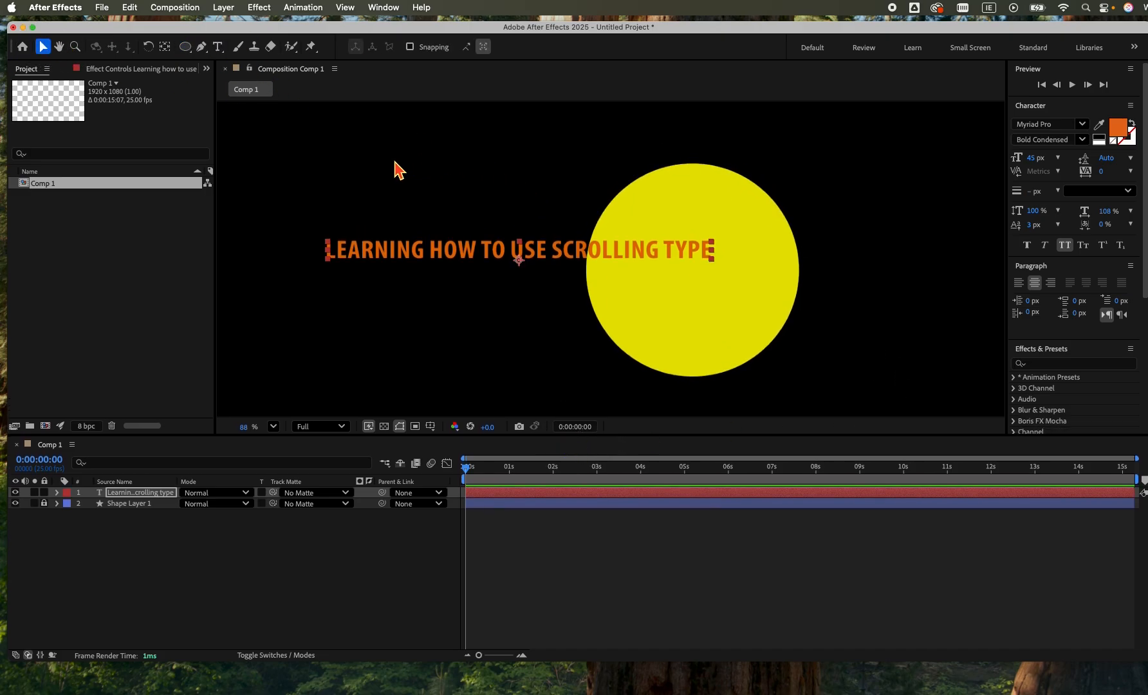
{"action": "left_click", "coordinate": [373, 164]}
{"action": "left_click_drag", "start_coordinate": [373, 164], "coordinate": [933, 400]}
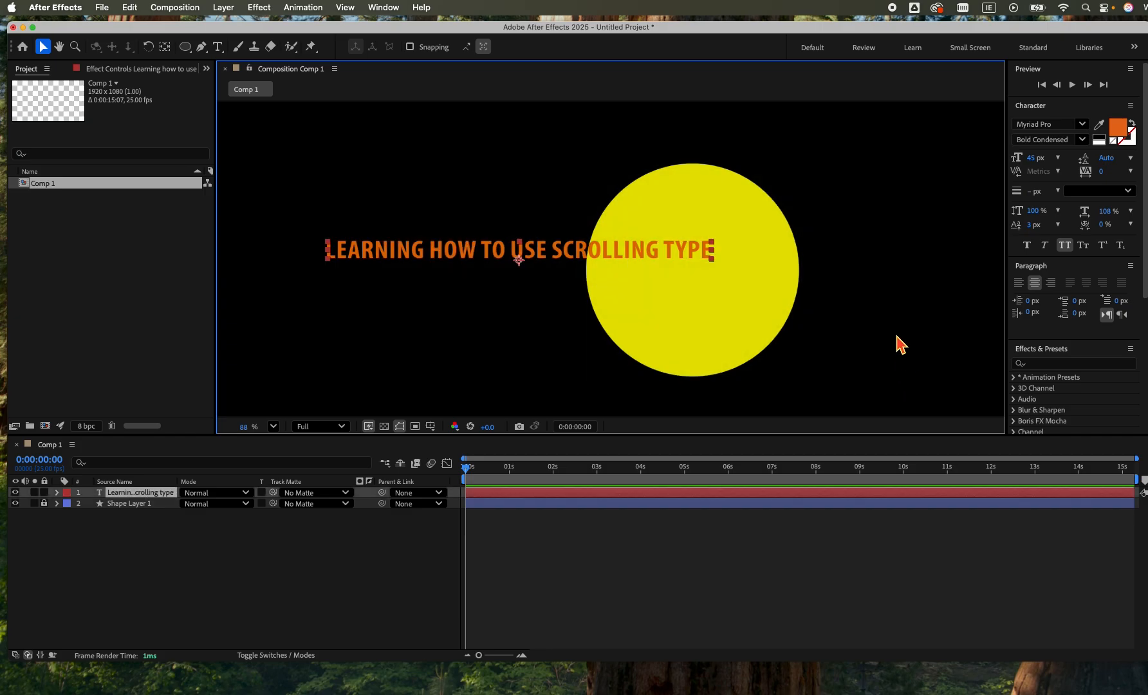
Switch to the Default workspace and centre the text layer horizontally and vertically in the composition.
{"action": "left_click", "coordinate": [813, 49]}
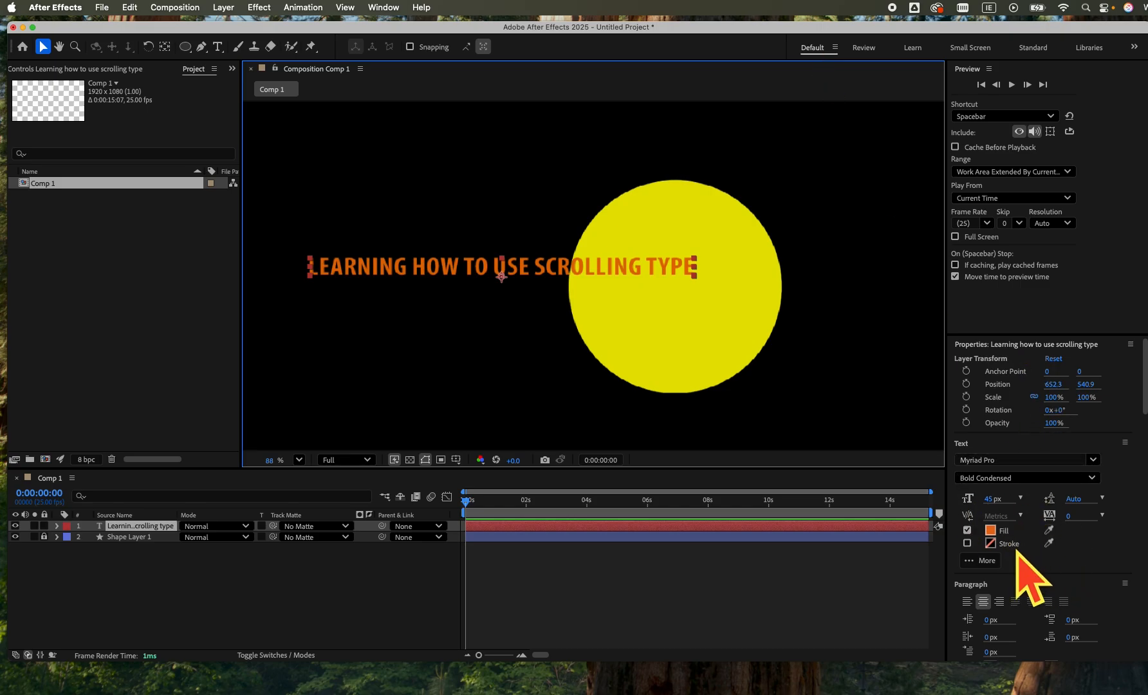
{"action": "left_click", "coordinate": [389, 8]}
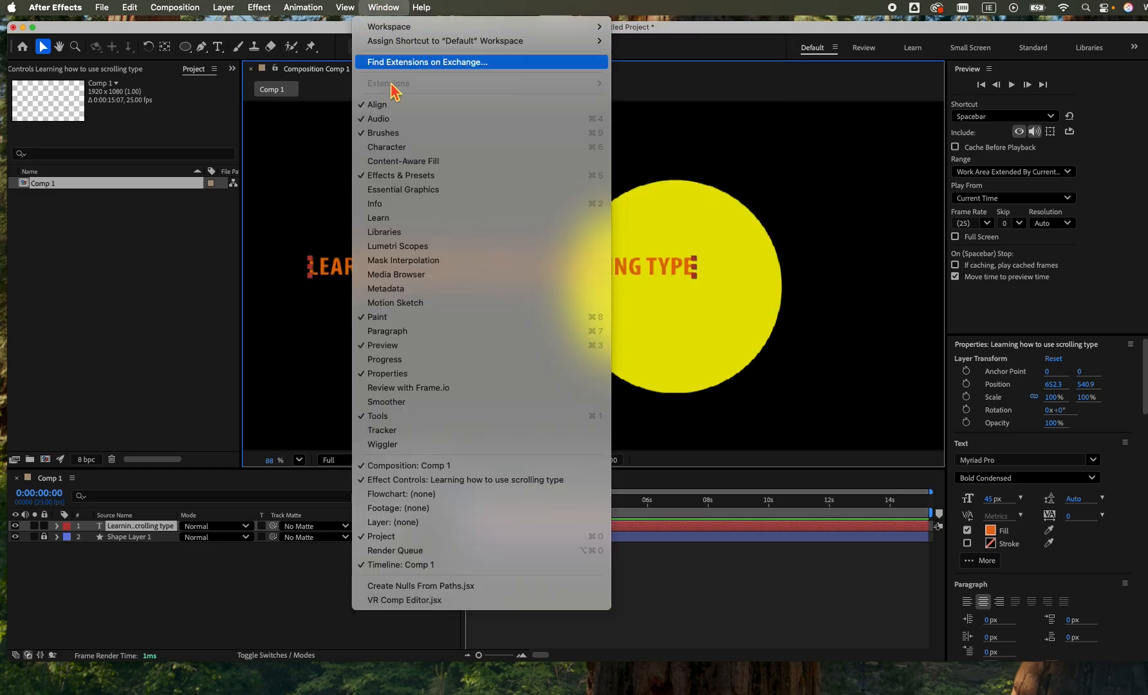
{"action": "left_click", "coordinate": [379, 105]}
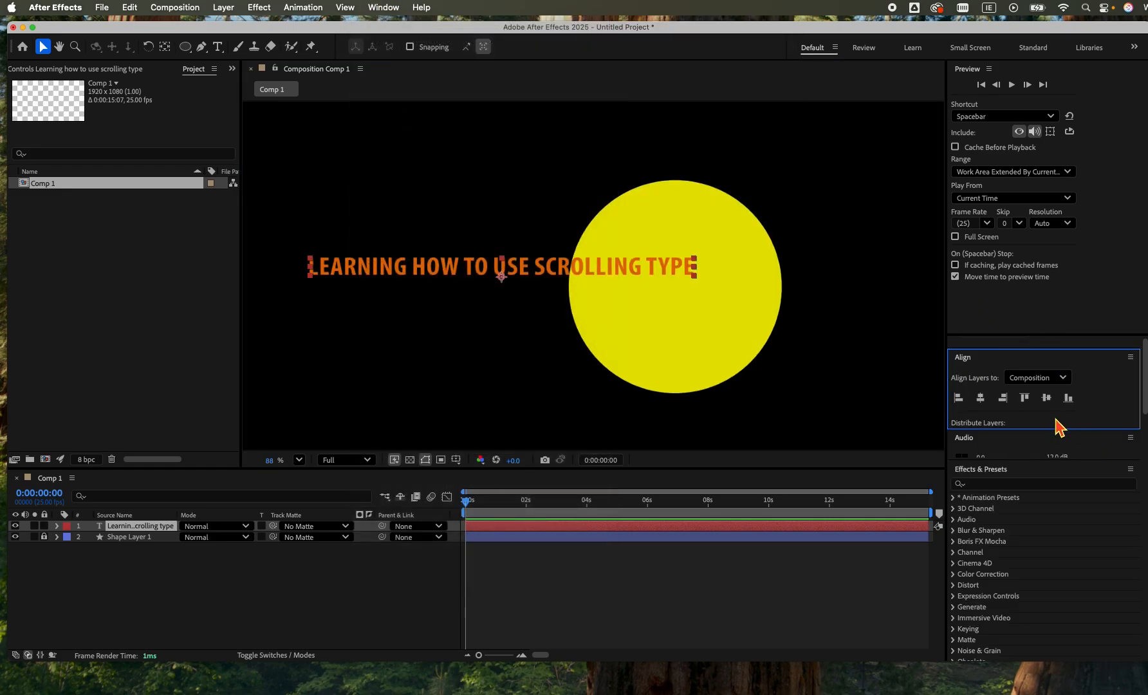
{"action": "left_click", "coordinate": [980, 398]}
{"action": "left_click", "coordinate": [1046, 397]}
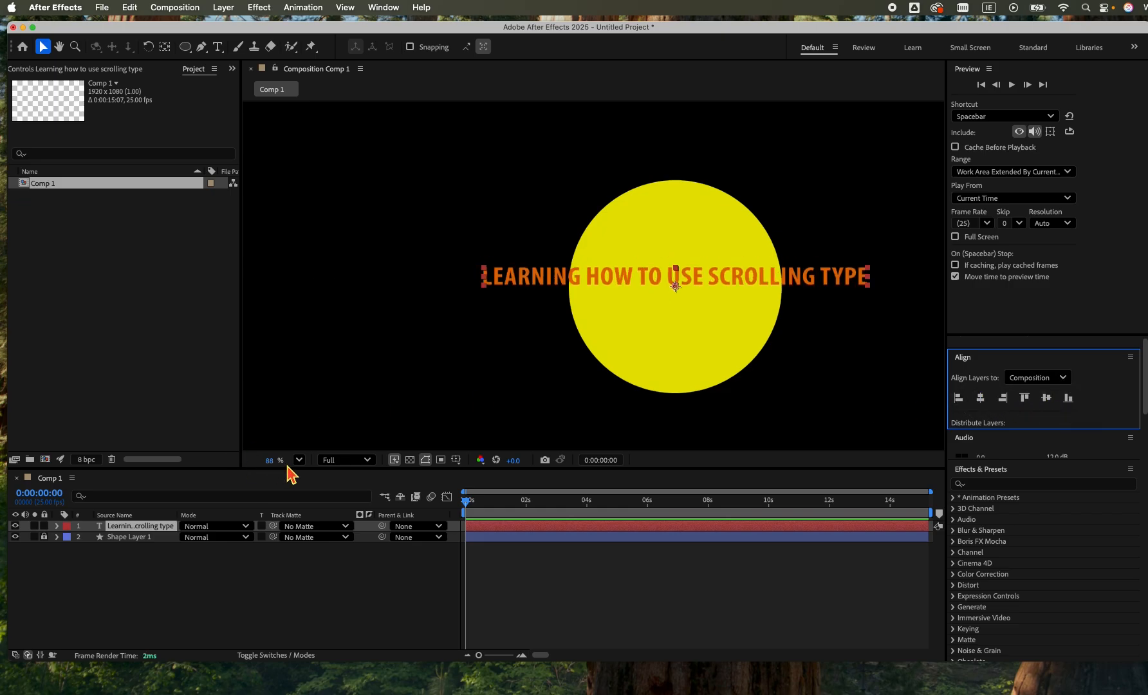
Draw a wide, flat elliptical mask around the line of text on the text layer.
{"action": "left_click_drag", "start_coordinate": [276, 461], "coordinate": [249, 466]}
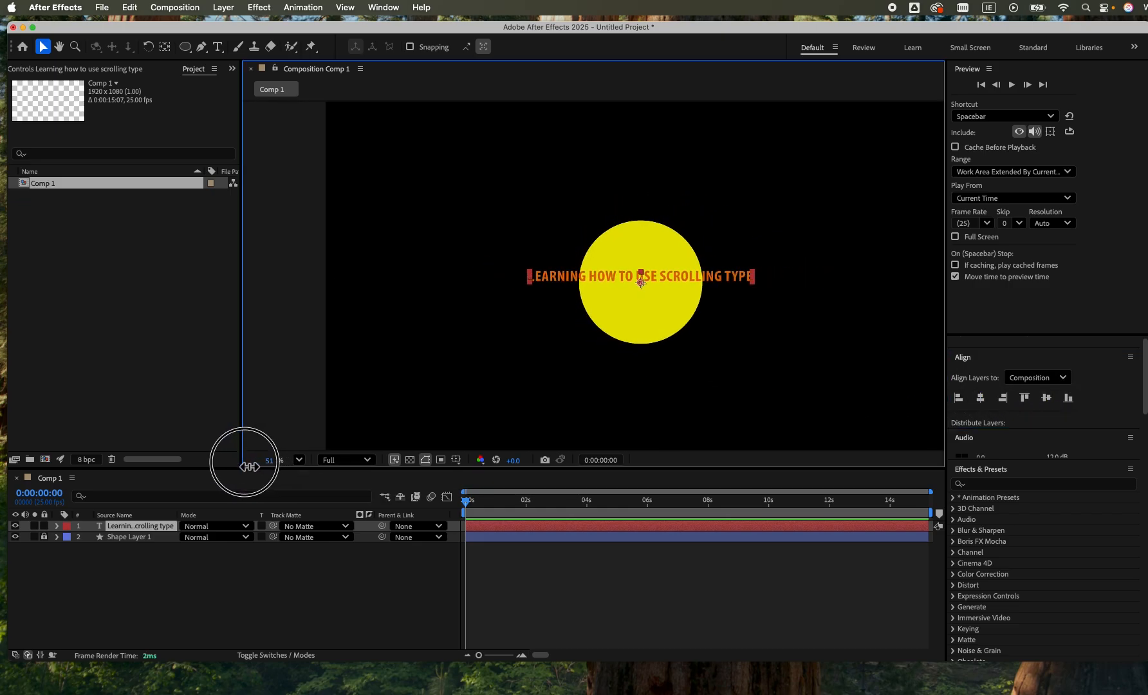
{"action": "double_click", "coordinate": [59, 47]}
{"action": "left_click", "coordinate": [185, 47]}
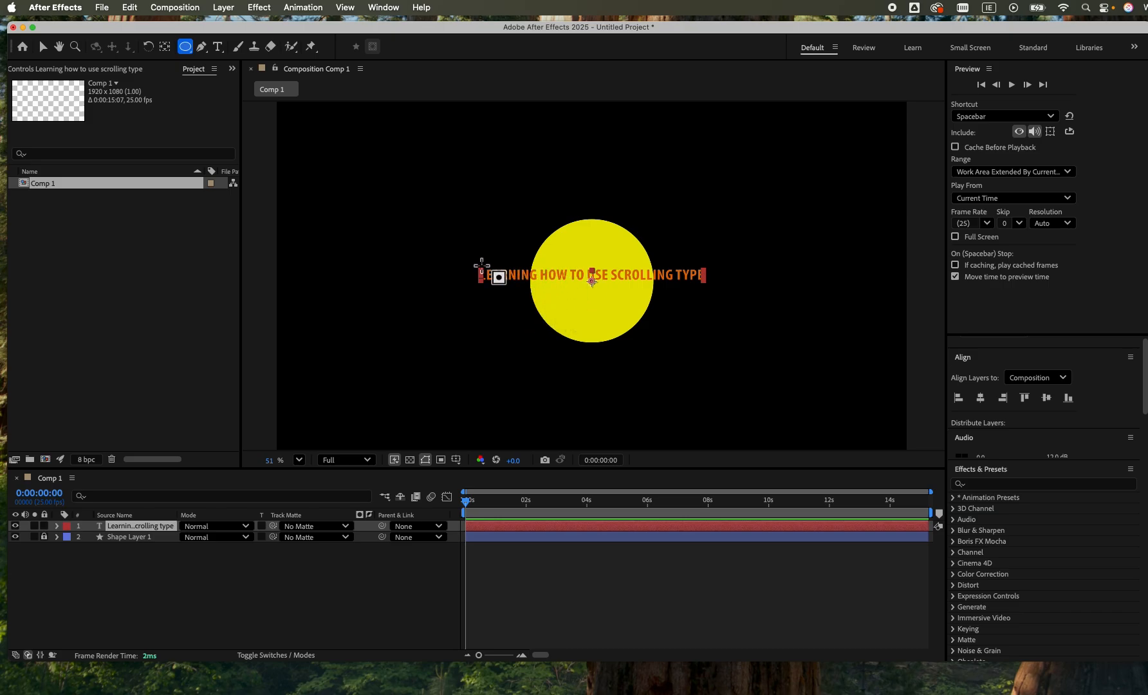
{"action": "left_click_drag", "start_coordinate": [476, 264], "coordinate": [697, 296]}
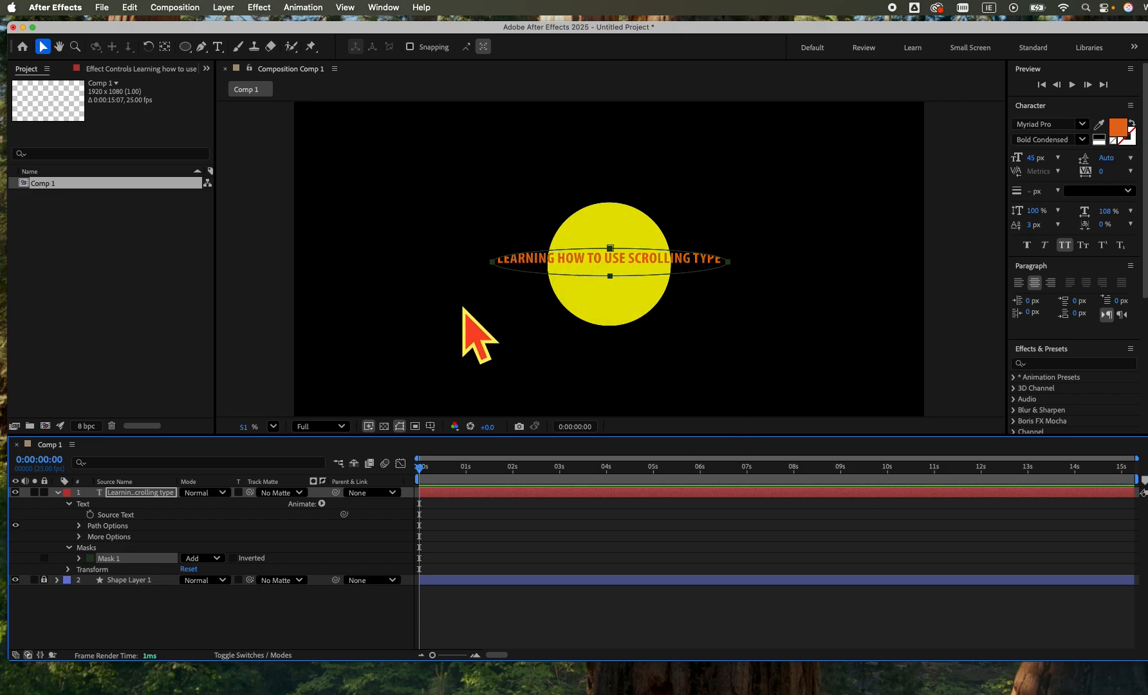
Set Mask 1 as the path that the text layer follows.
{"action": "left_click", "coordinate": [144, 528]}
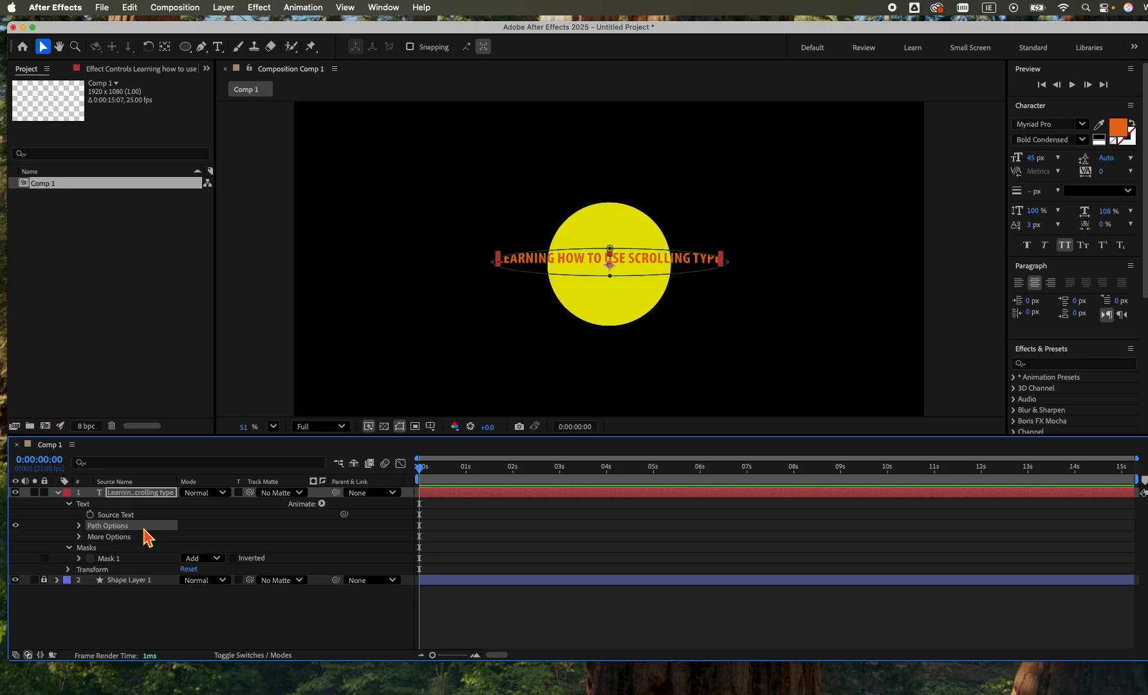
{"action": "left_click", "coordinate": [80, 525]}
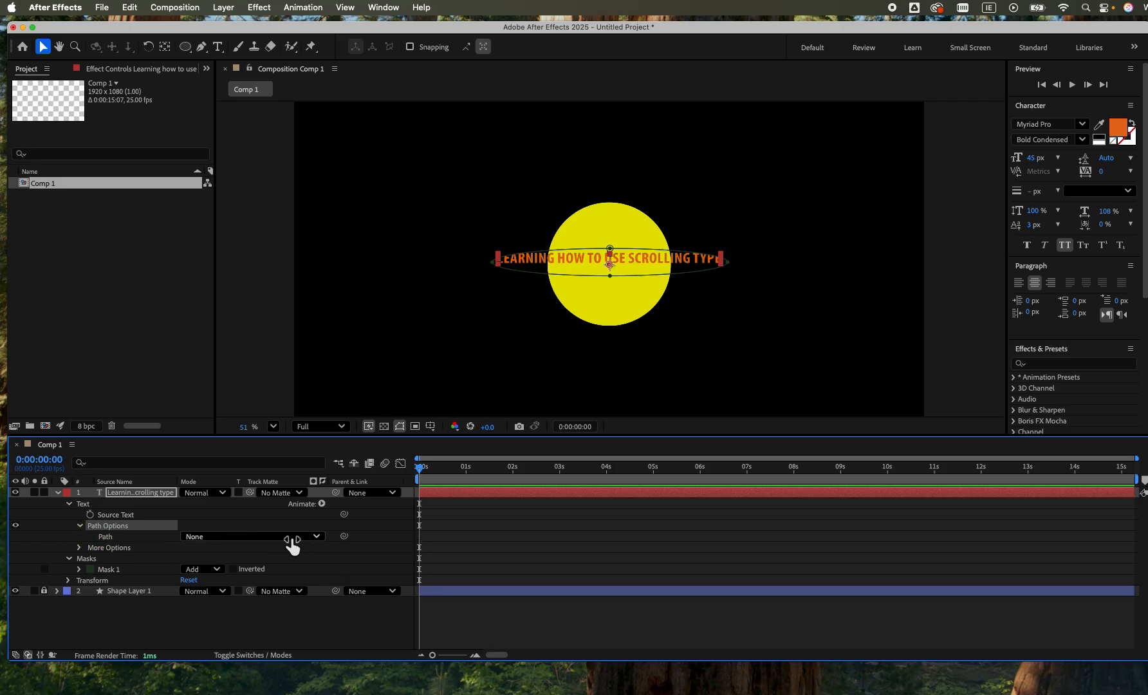
{"action": "left_click", "coordinate": [316, 538]}
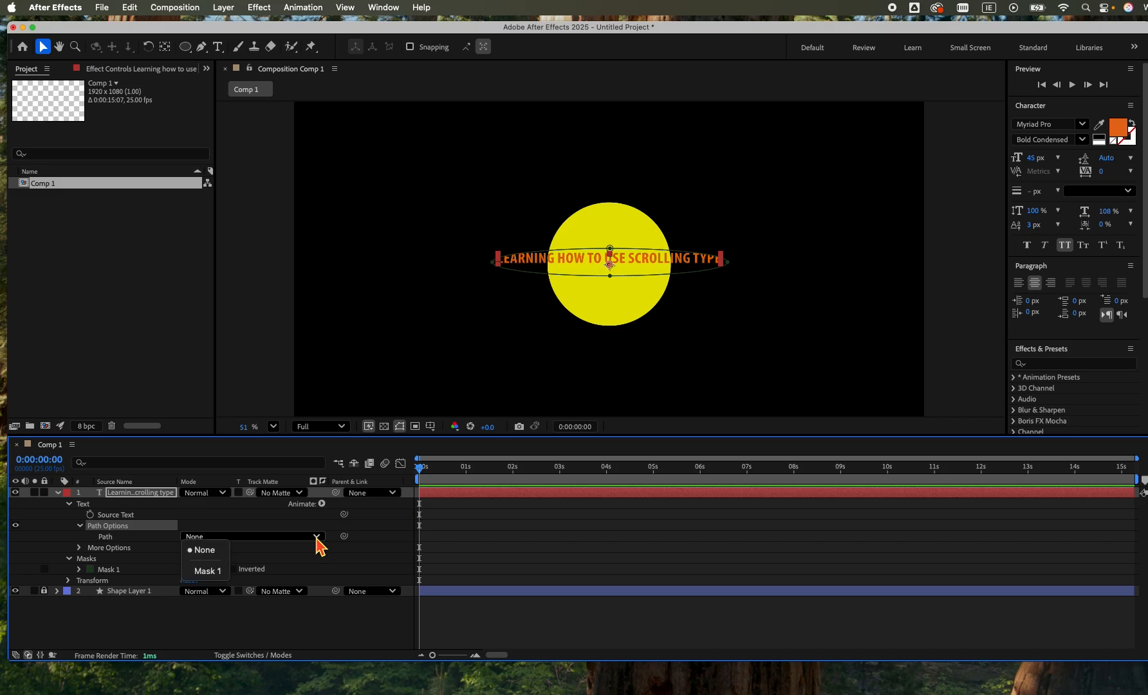
{"action": "left_click", "coordinate": [207, 572]}
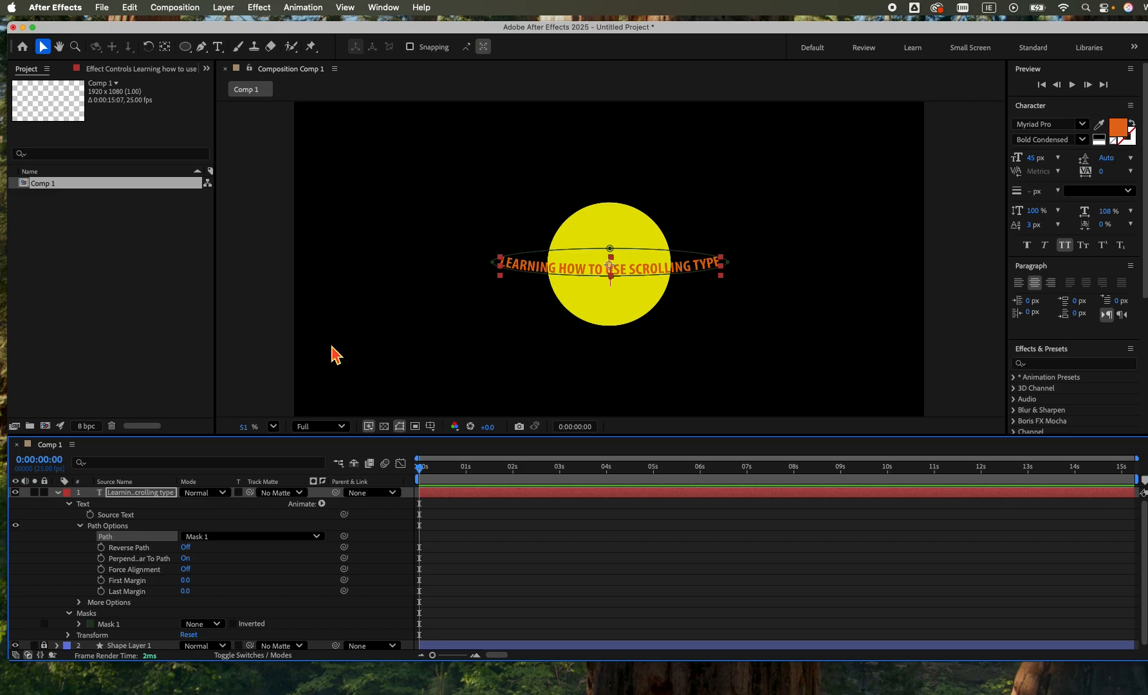
Try out the Reverse Path, Perpendicular To Path and Force Alignment options on the text, restoring their original settings.
{"action": "left_click", "coordinate": [186, 548]}
{"action": "left_click", "coordinate": [184, 549]}
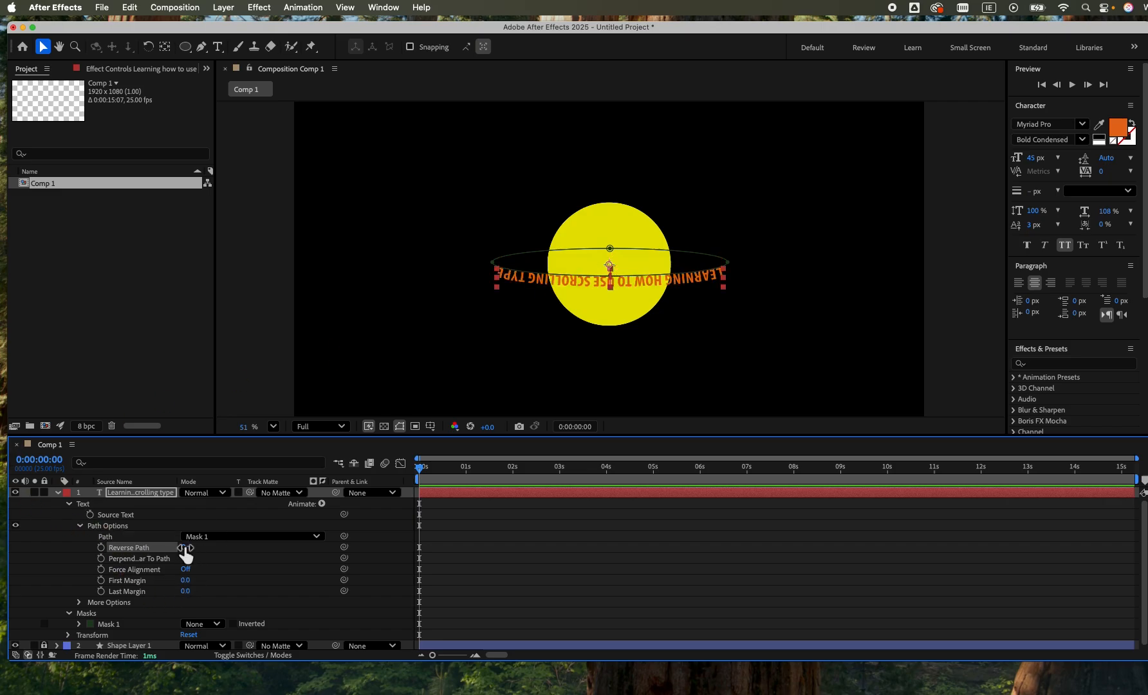
{"action": "left_click", "coordinate": [185, 549]}
{"action": "left_click", "coordinate": [186, 558]}
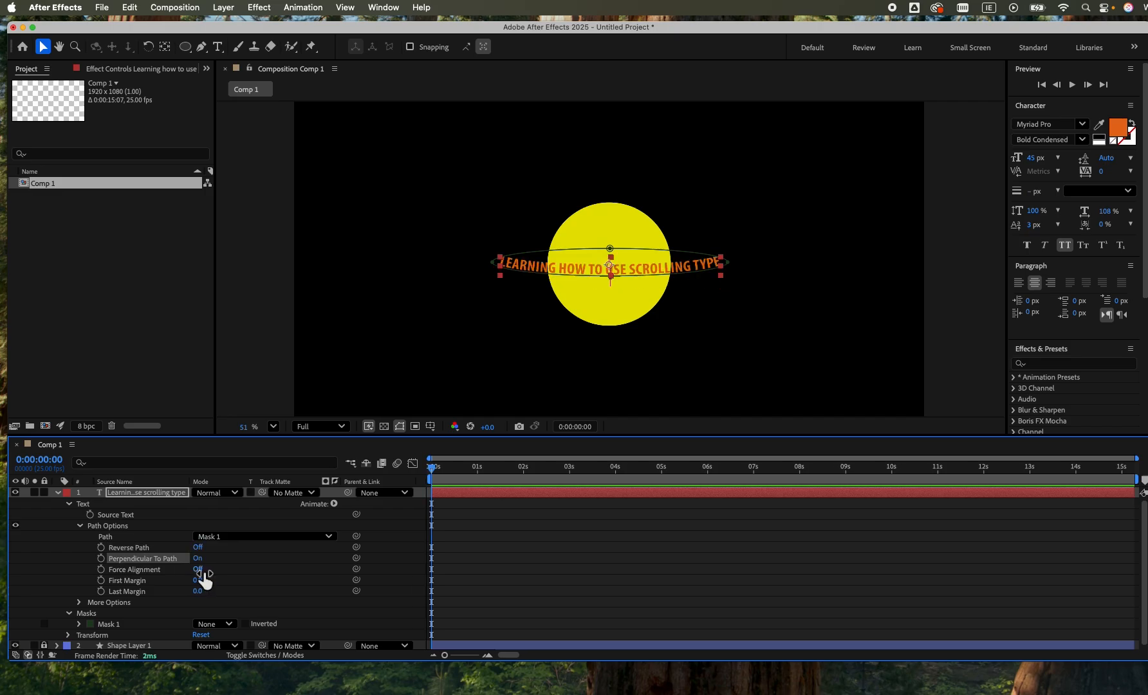
{"action": "left_click", "coordinate": [198, 570]}
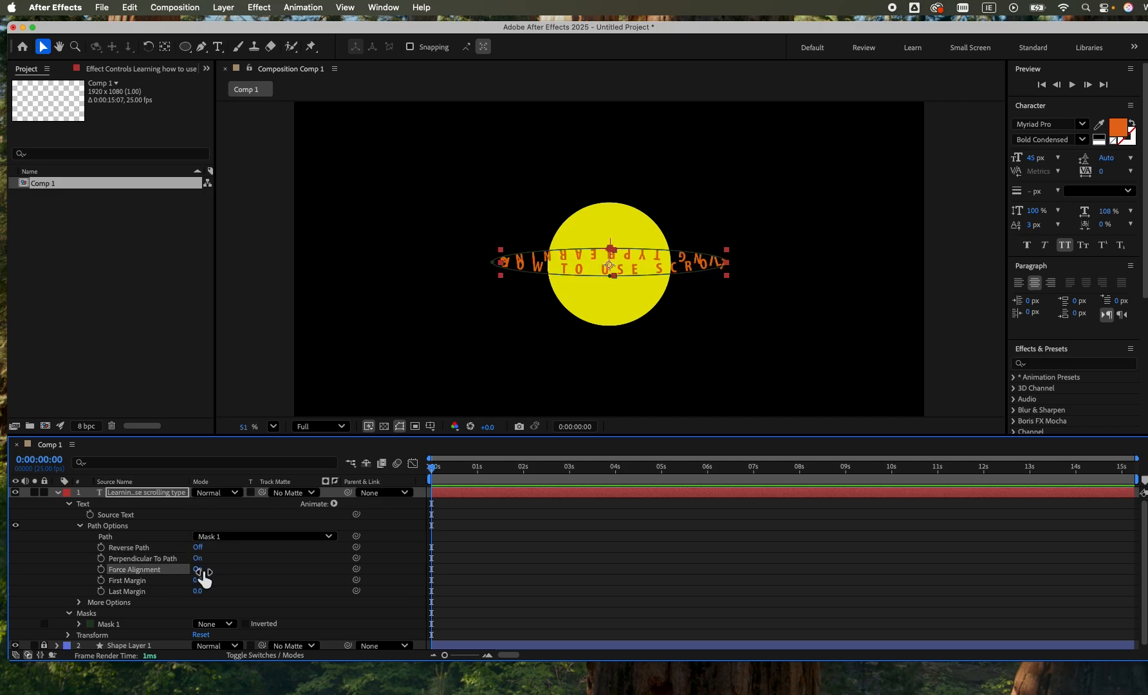
{"action": "left_click", "coordinate": [198, 569]}
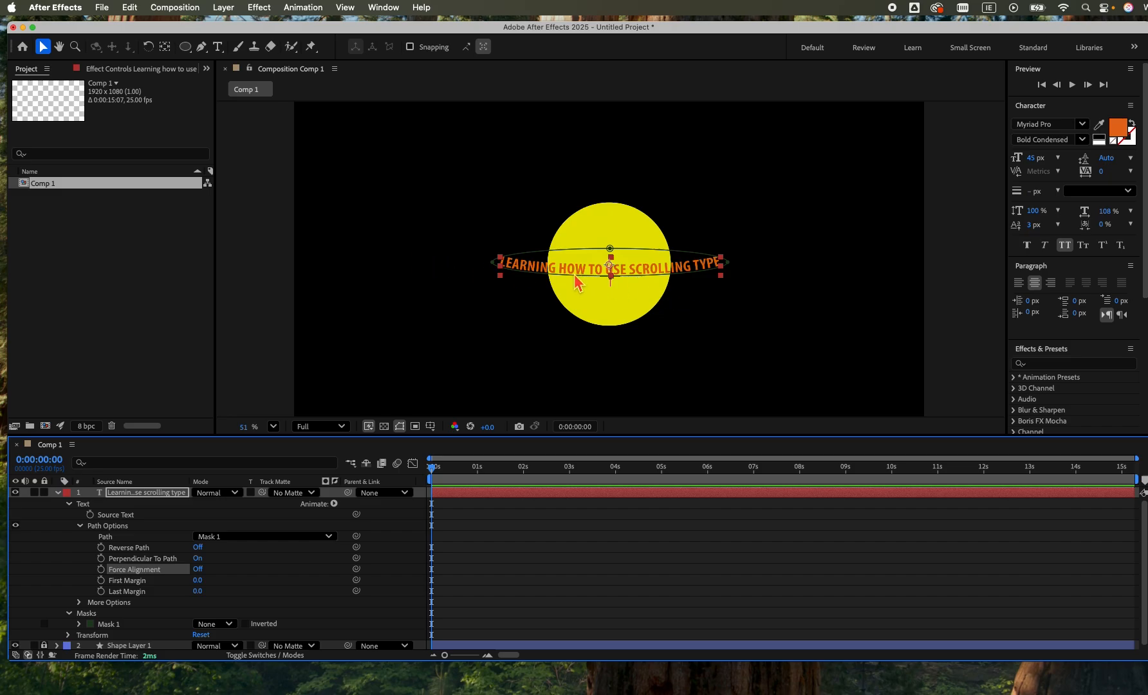
Set the entire path text in Fave Condensed One Pro with a white fill and 141% horizontal scale.
{"action": "left_click", "coordinate": [218, 46]}
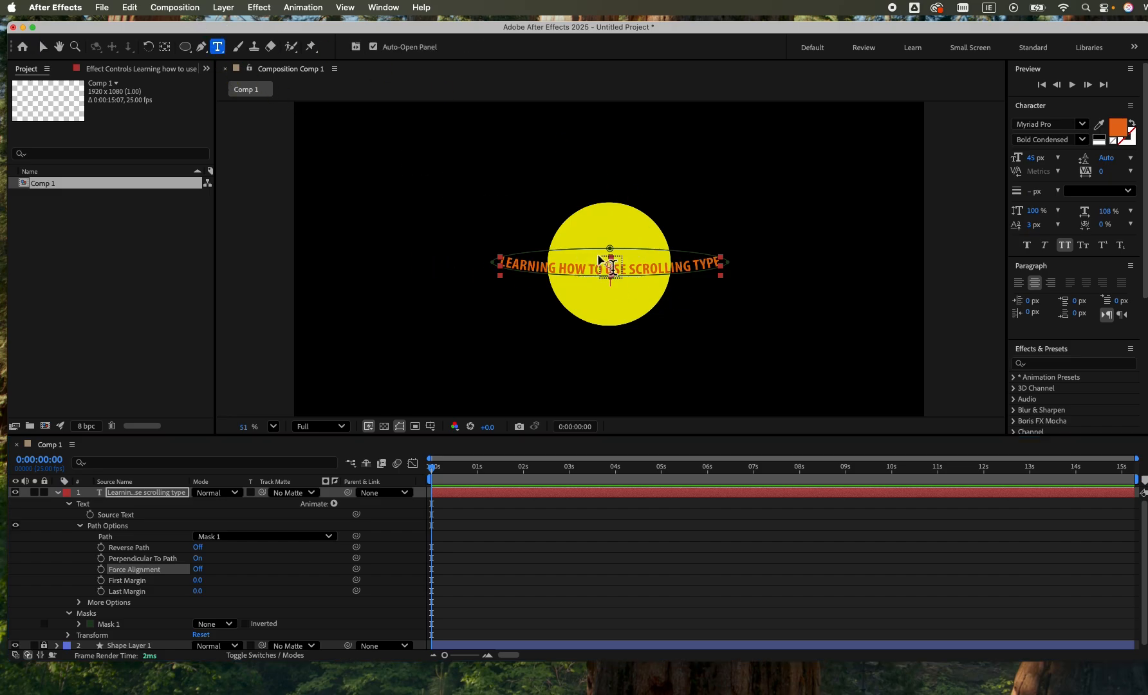
{"action": "left_click", "coordinate": [539, 276]}
{"action": "left_click_drag", "start_coordinate": [509, 263], "coordinate": [762, 261]}
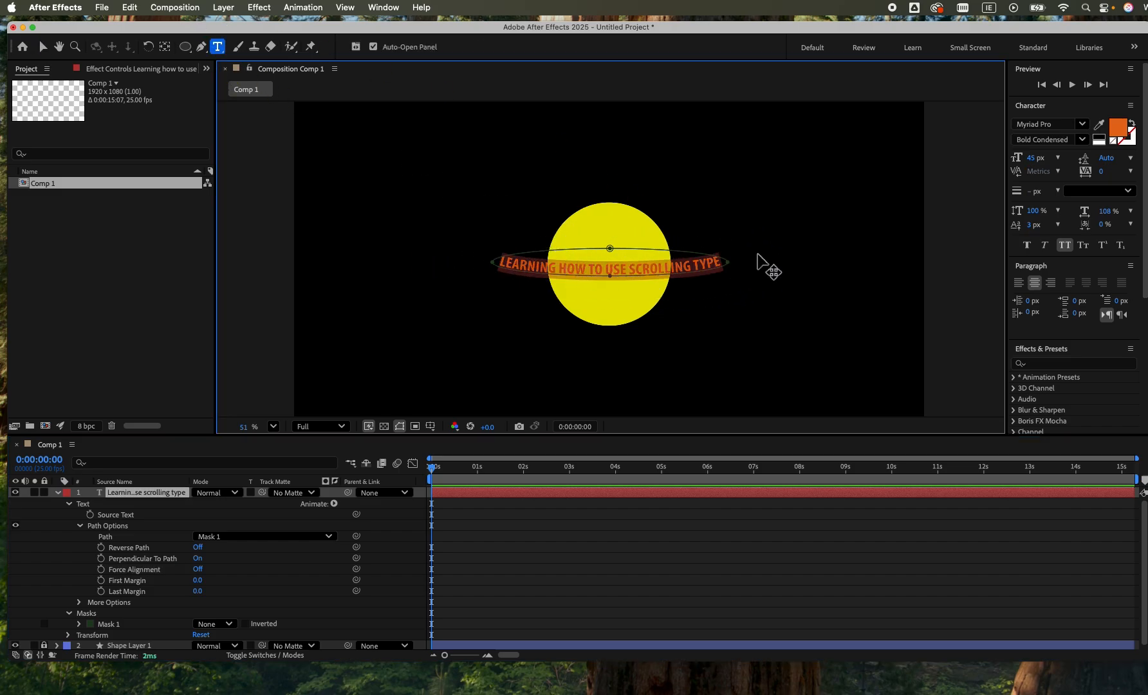
{"action": "left_click", "coordinate": [1065, 124]}
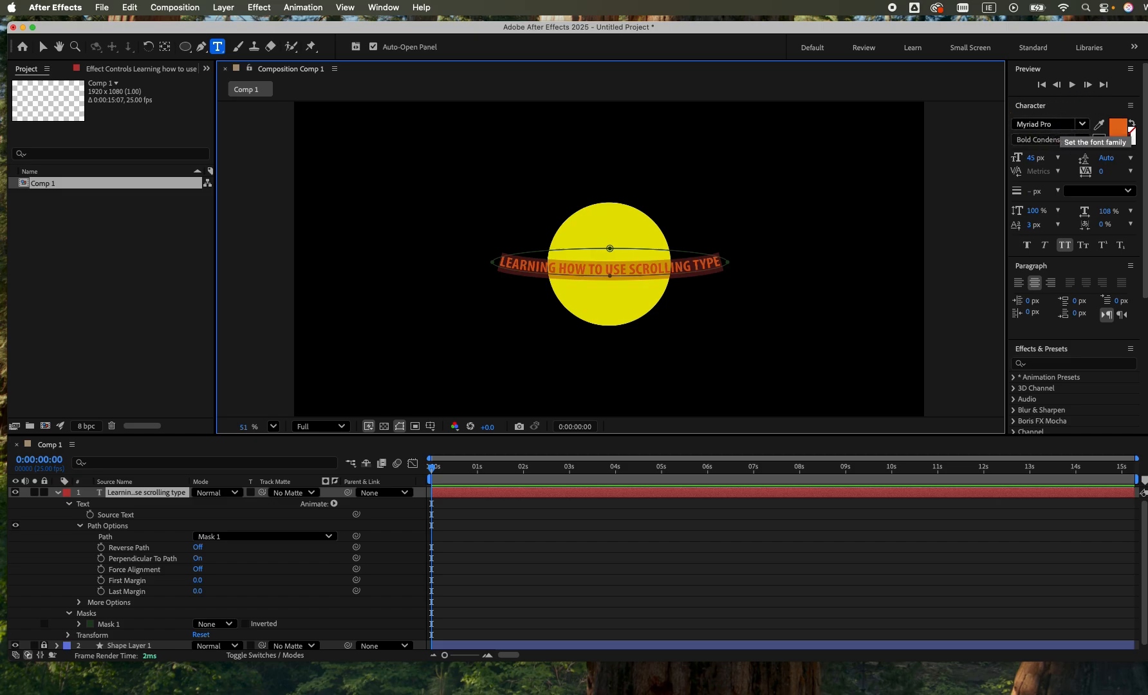
{"action": "type", "text": "fave"}
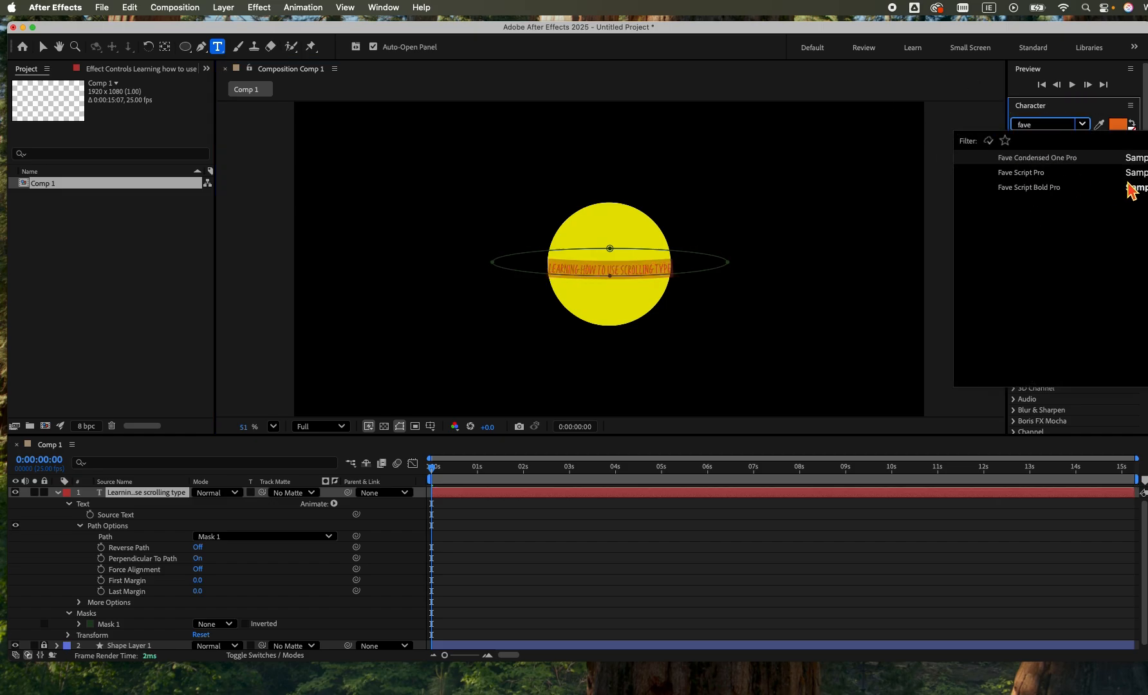
{"action": "left_click", "coordinate": [1089, 161]}
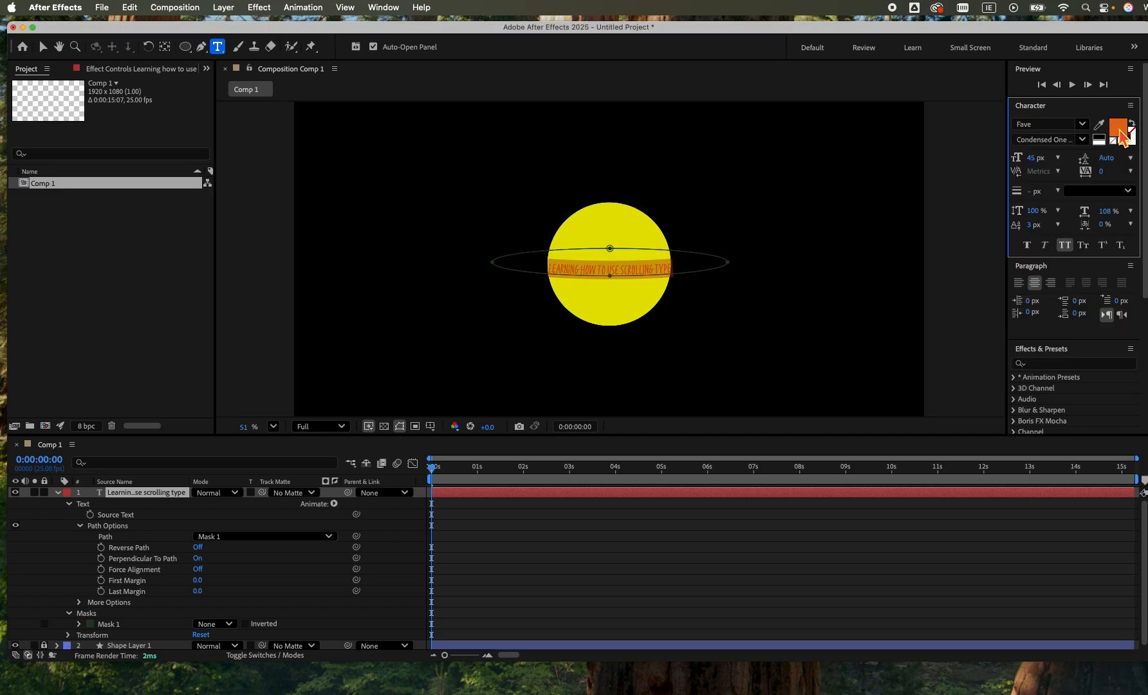
{"action": "left_click", "coordinate": [1102, 142]}
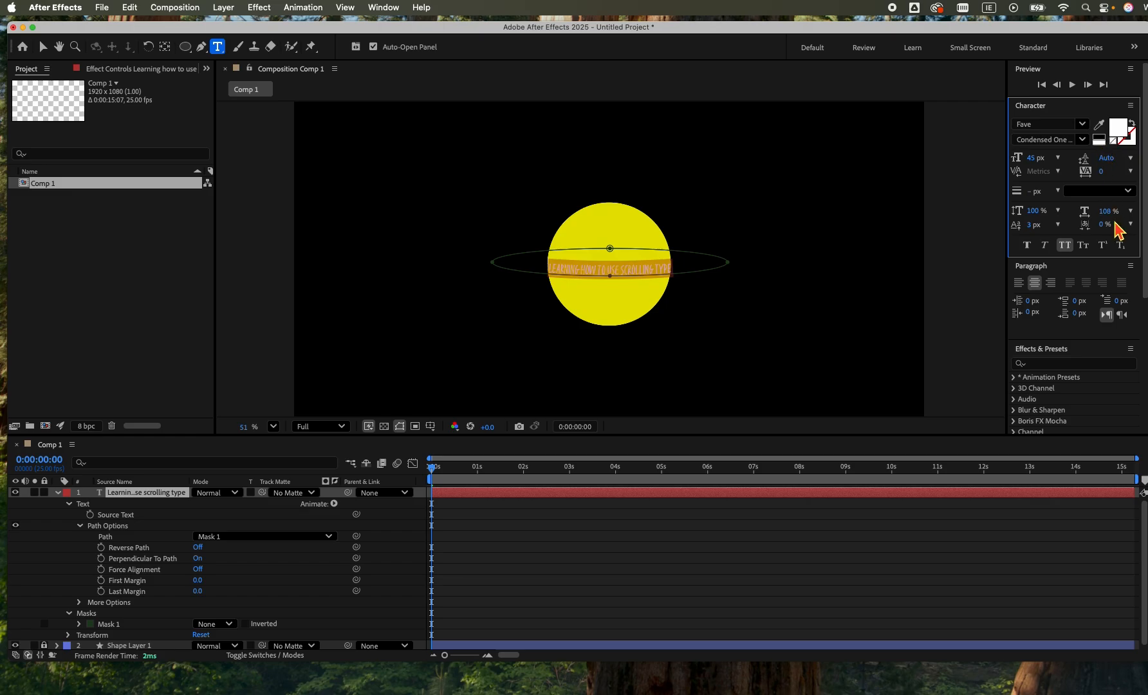
{"action": "left_click_drag", "start_coordinate": [1106, 213], "coordinate": [1132, 216]}
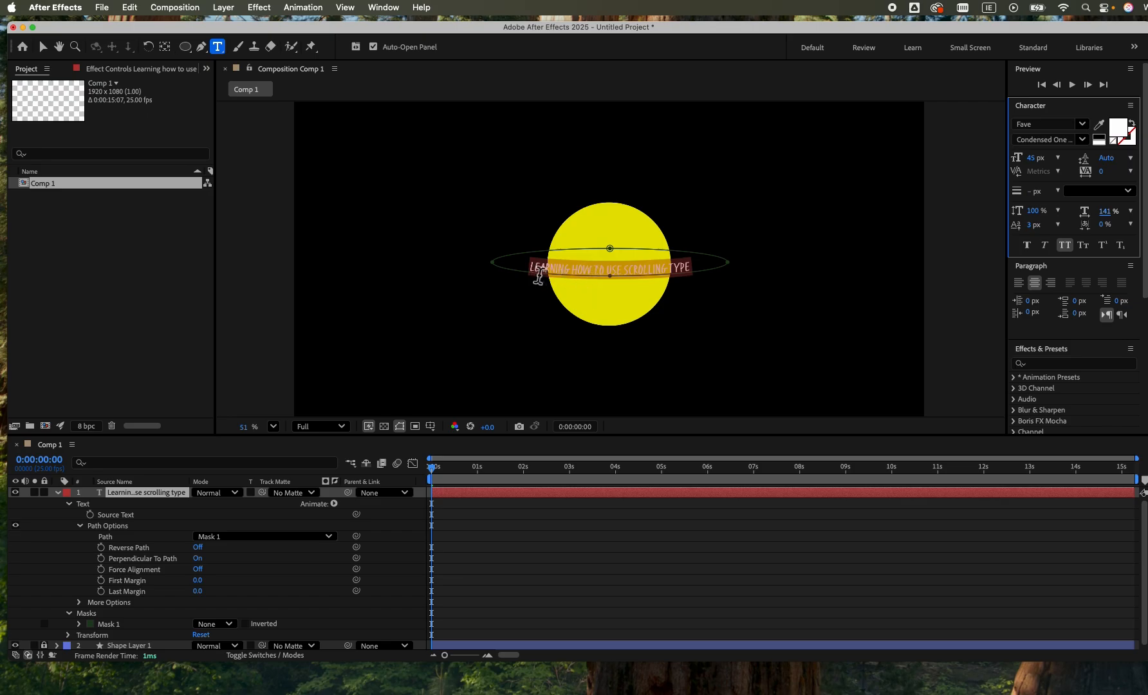
Reselect the whole line of path text and left-align it.
{"action": "left_click", "coordinate": [539, 275]}
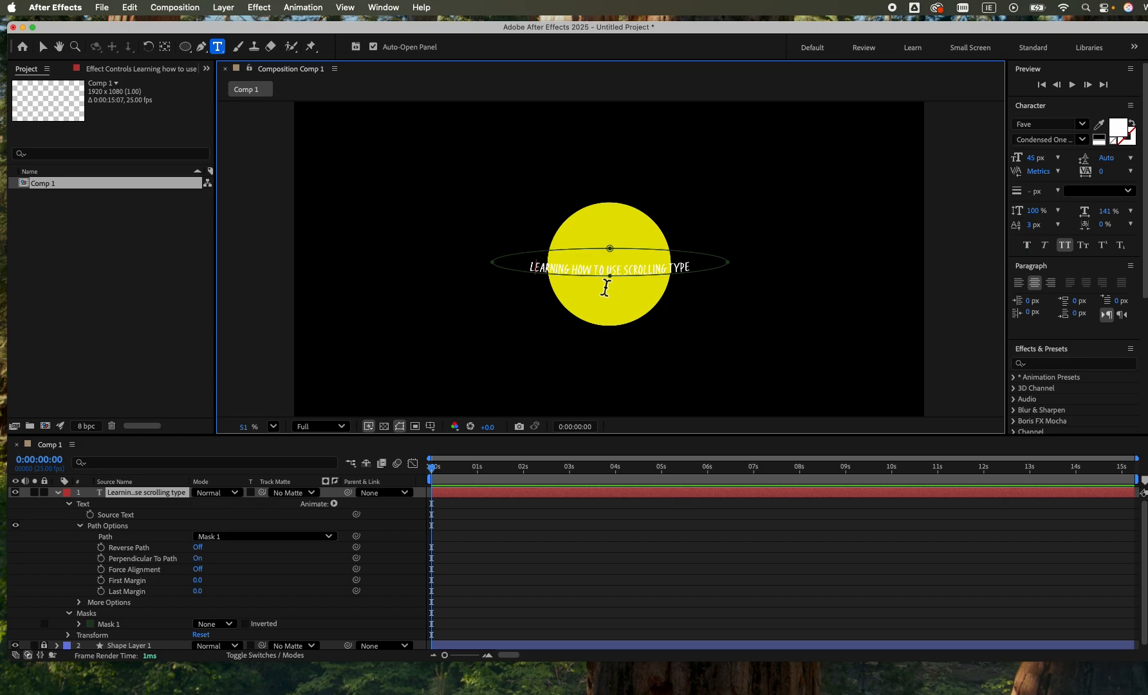
{"action": "left_click_drag", "start_coordinate": [528, 269], "coordinate": [692, 267]}
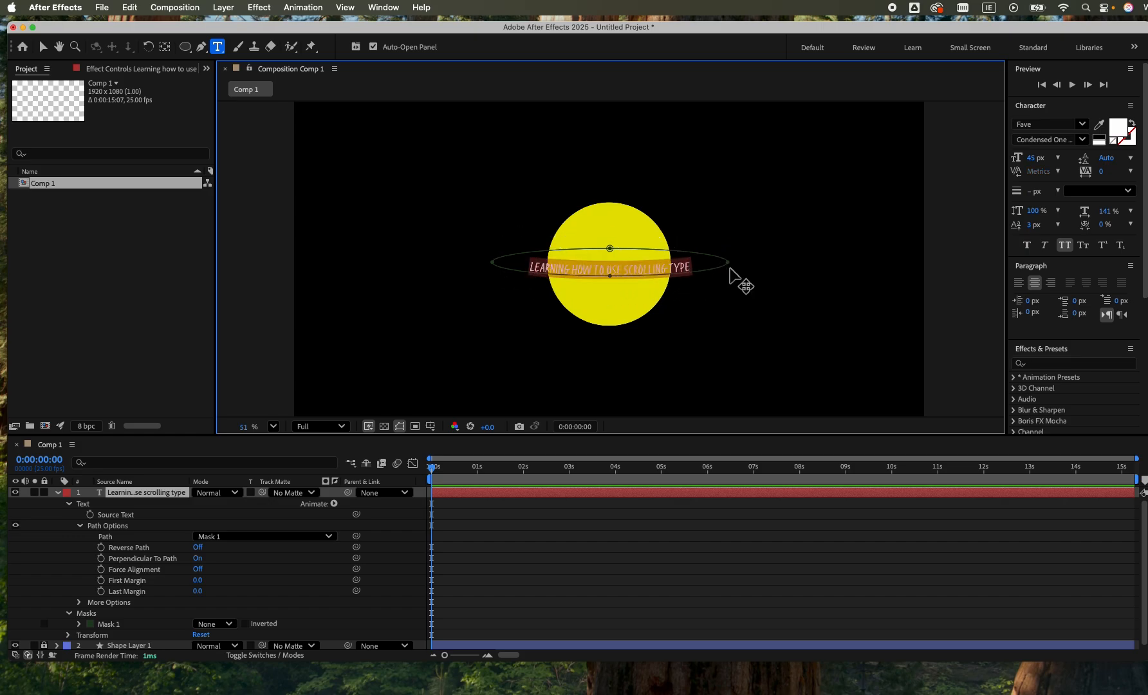
{"action": "left_click", "coordinate": [1018, 283]}
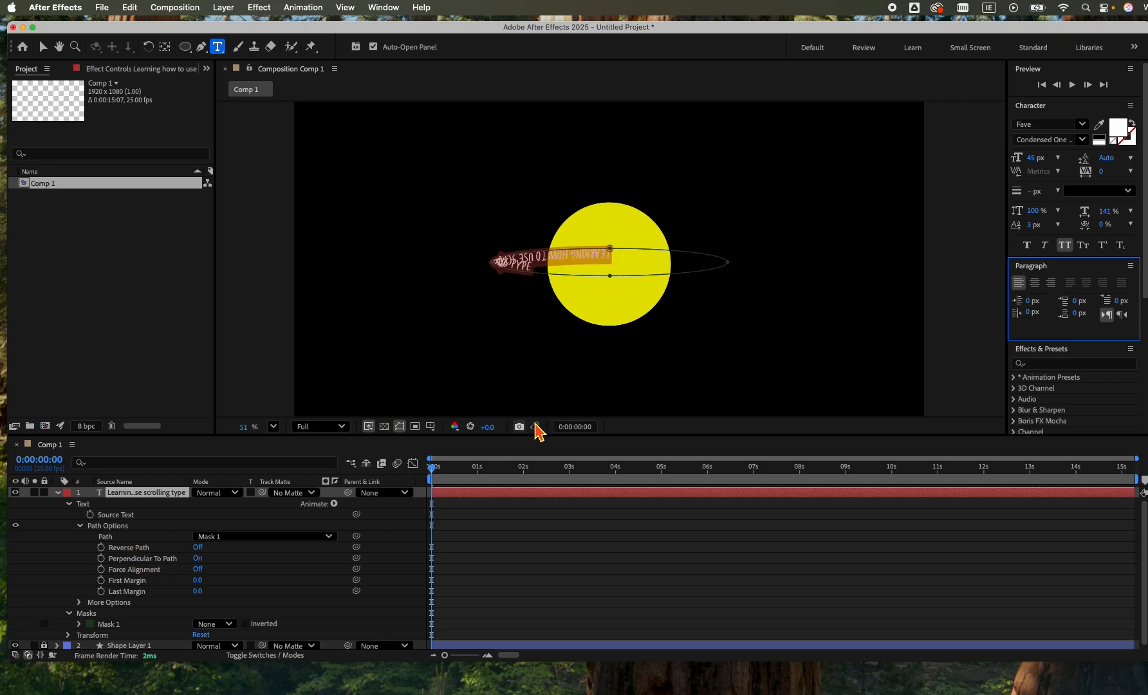
Turn on Reverse Path and slide the text along the ellipse's upper edge to a First Margin of about -1702.
{"action": "left_click", "coordinate": [198, 547]}
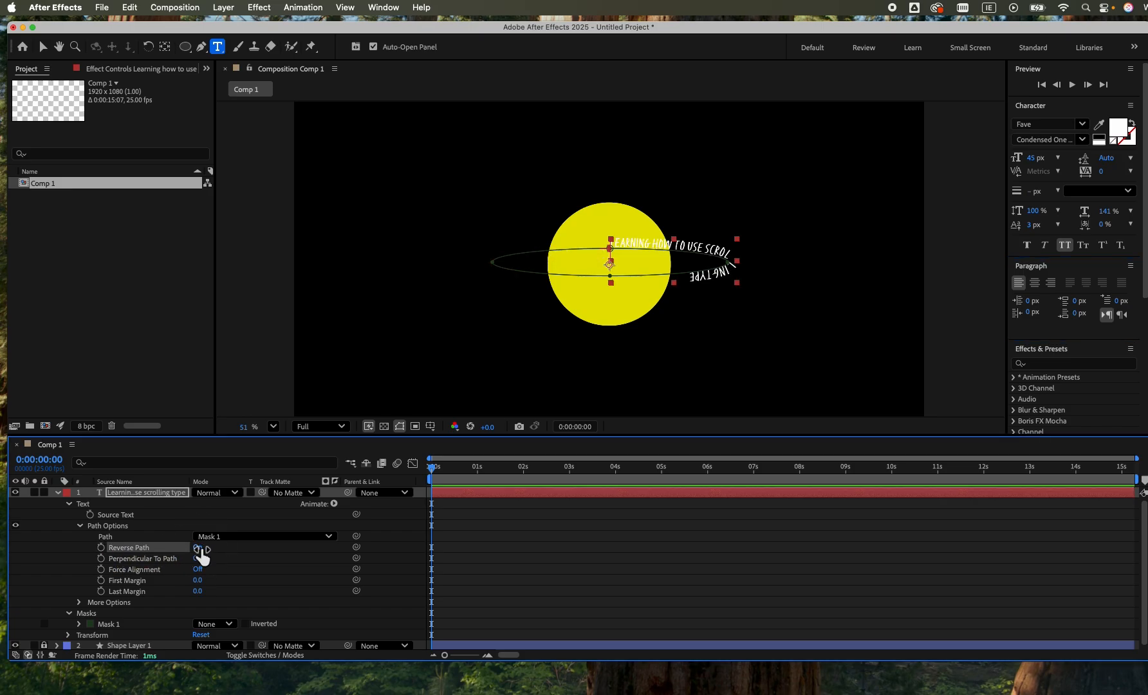
{"action": "left_click", "coordinate": [43, 47]}
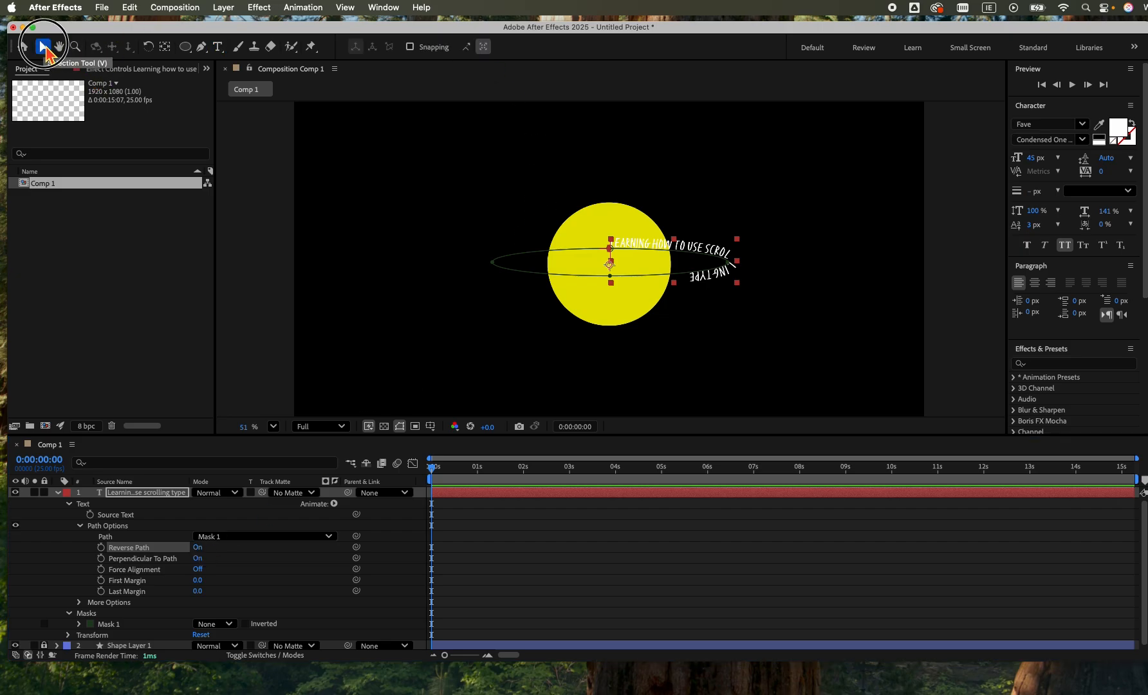
{"action": "left_click", "coordinate": [611, 254]}
{"action": "left_click_drag", "start_coordinate": [610, 254], "coordinate": [532, 251]}
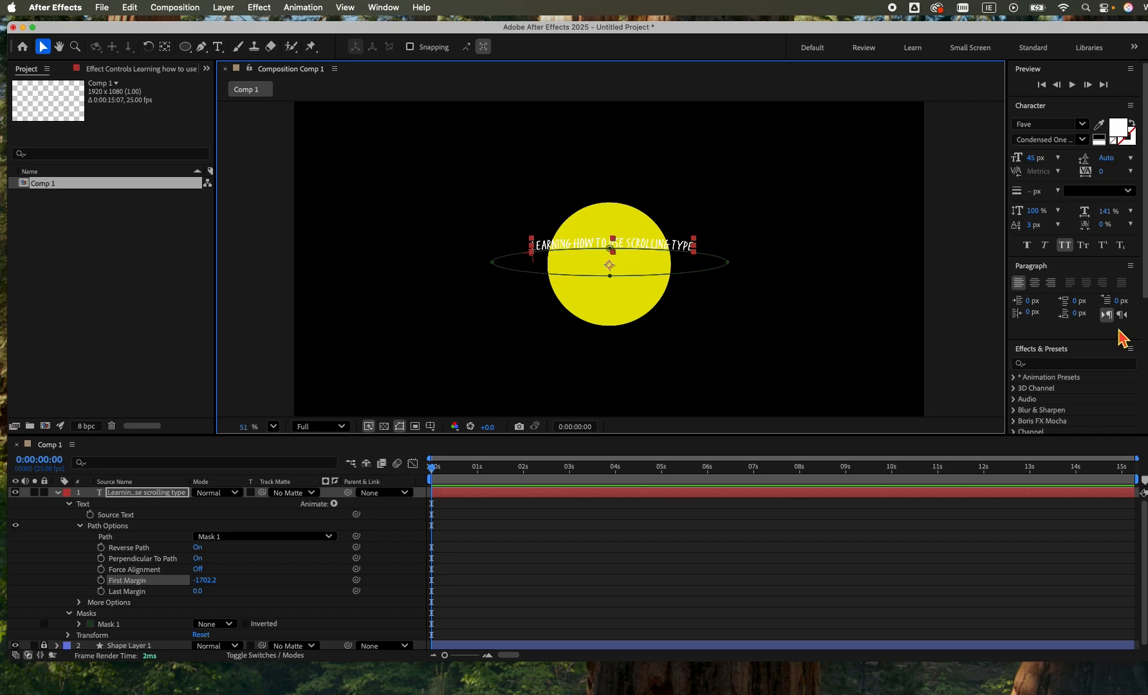
Center-align the path text and place it along the ellipse's lower edge with Reverse Path off and First Margin about -1456.
{"action": "left_click", "coordinate": [1035, 283]}
{"action": "left_click", "coordinate": [188, 515]}
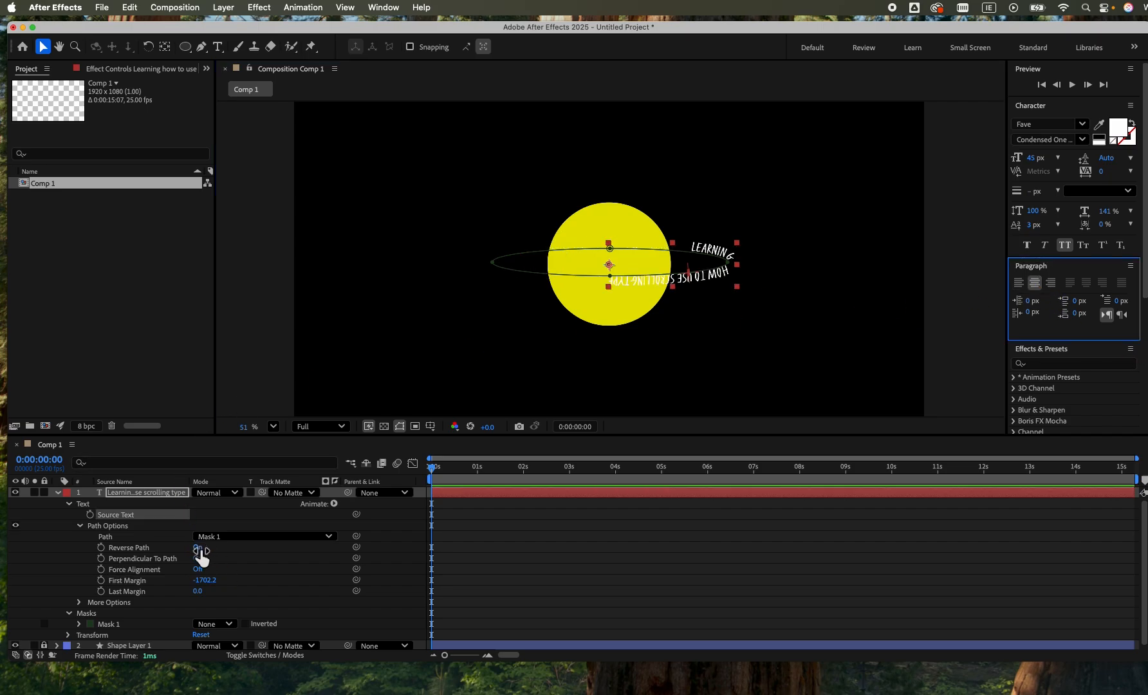
{"action": "left_click", "coordinate": [197, 548]}
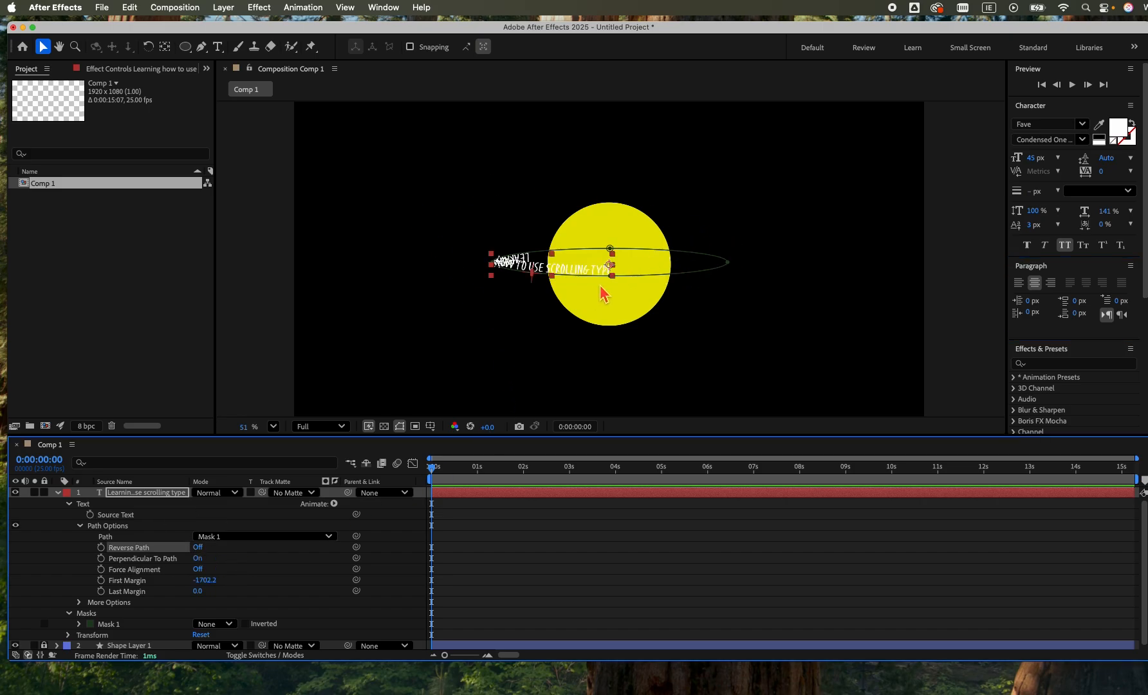
{"action": "left_click_drag", "start_coordinate": [535, 274], "coordinate": [614, 289]}
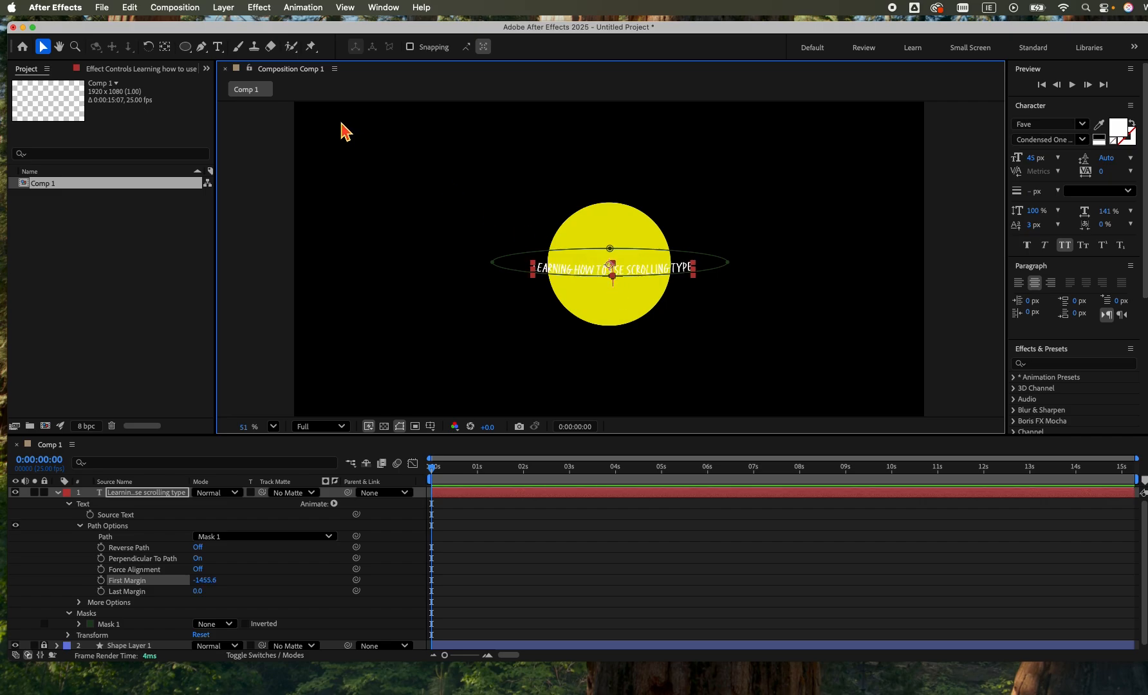
Select the whole line of path text and repeat the phrase "Learning how to use scrolling type" around the entire ellipse.
{"action": "left_click", "coordinate": [219, 49]}
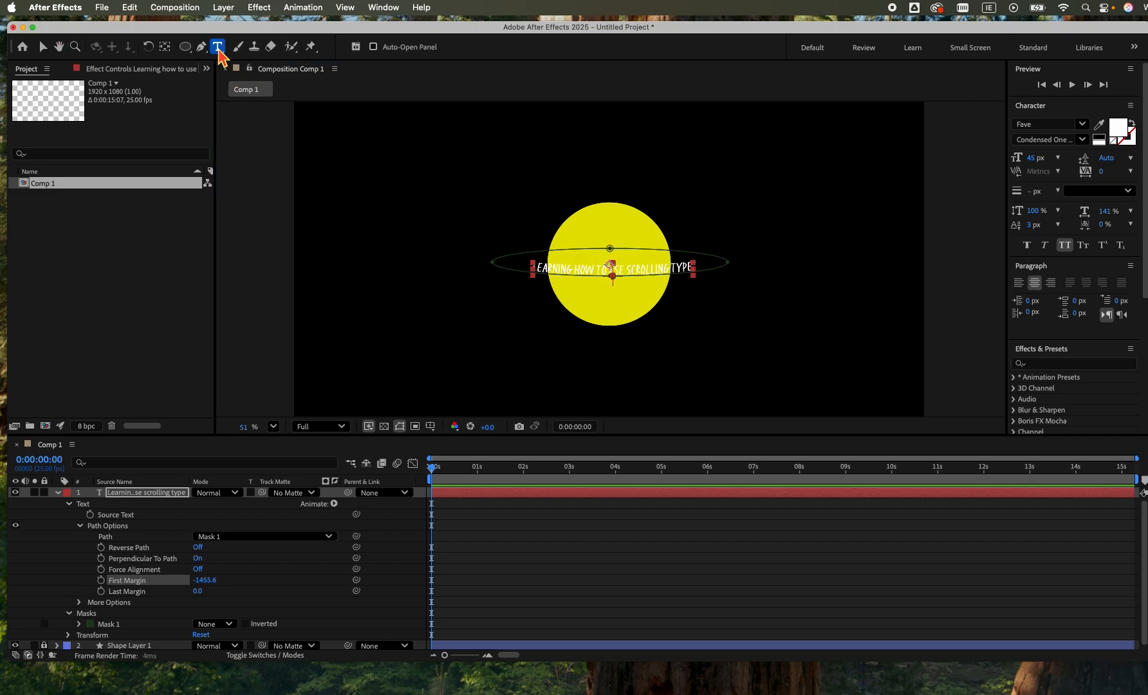
{"action": "left_click", "coordinate": [557, 274]}
{"action": "left_click_drag", "start_coordinate": [534, 272], "coordinate": [700, 274]}
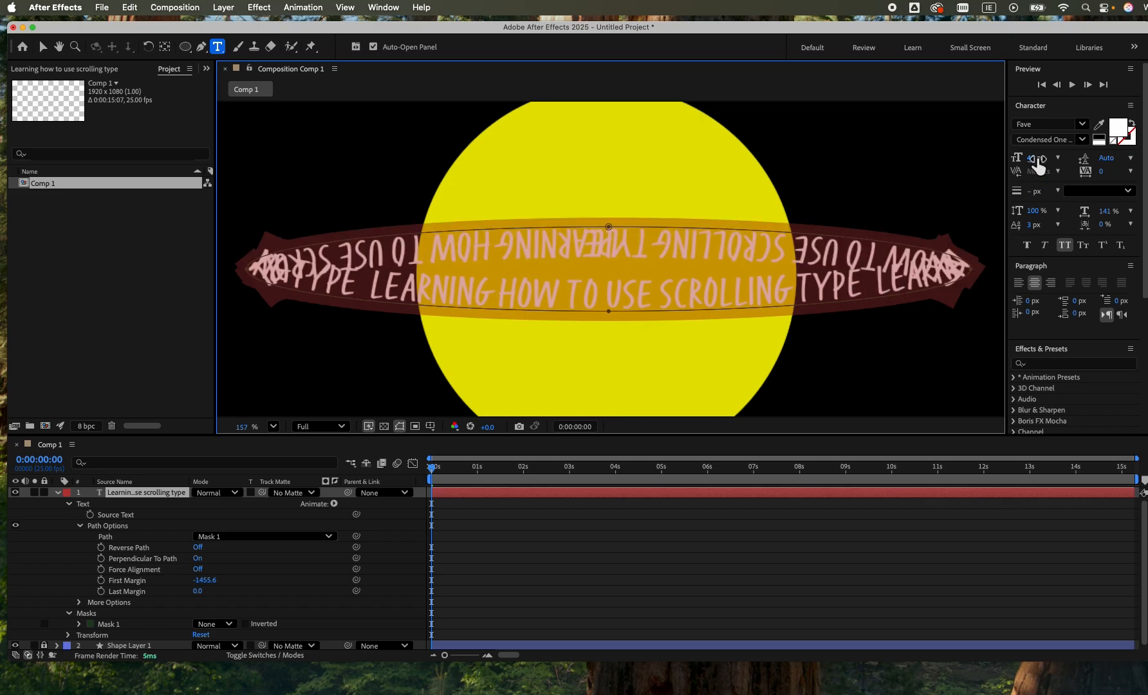
Set the repeated path text to a 43 px font size and a -12 px baseline shift.
{"action": "left_click_drag", "start_coordinate": [1037, 165], "coordinate": [1036, 164]}
{"action": "left_click_drag", "start_coordinate": [1032, 225], "coordinate": [1024, 232]}
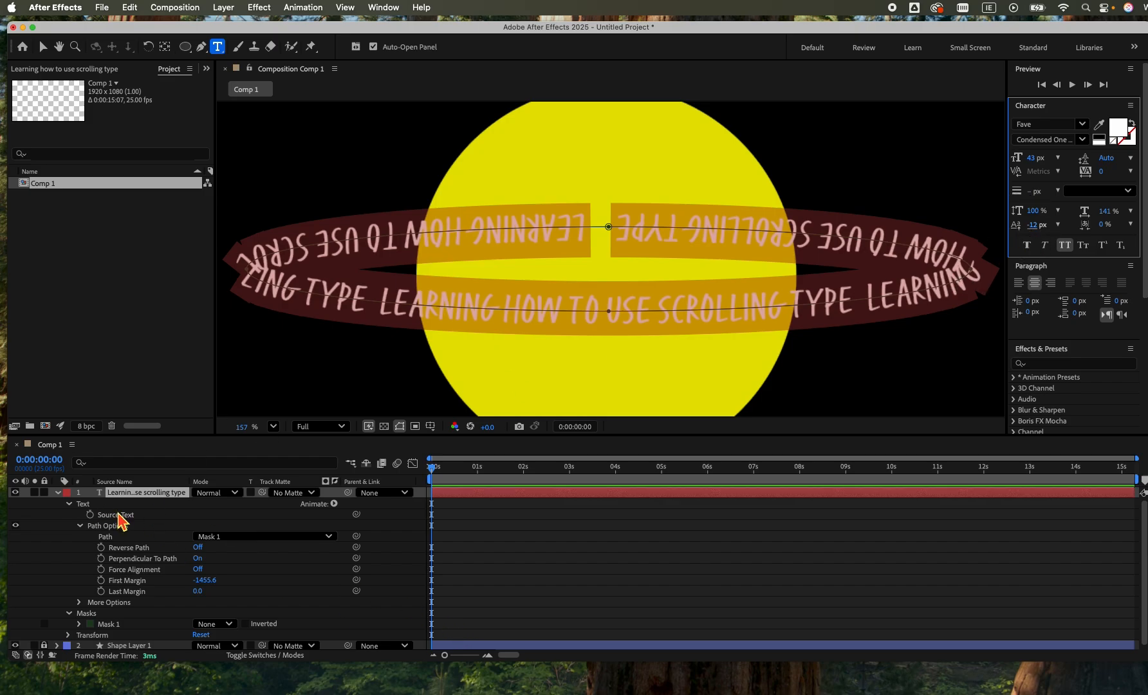
{"action": "left_click", "coordinate": [103, 493]}
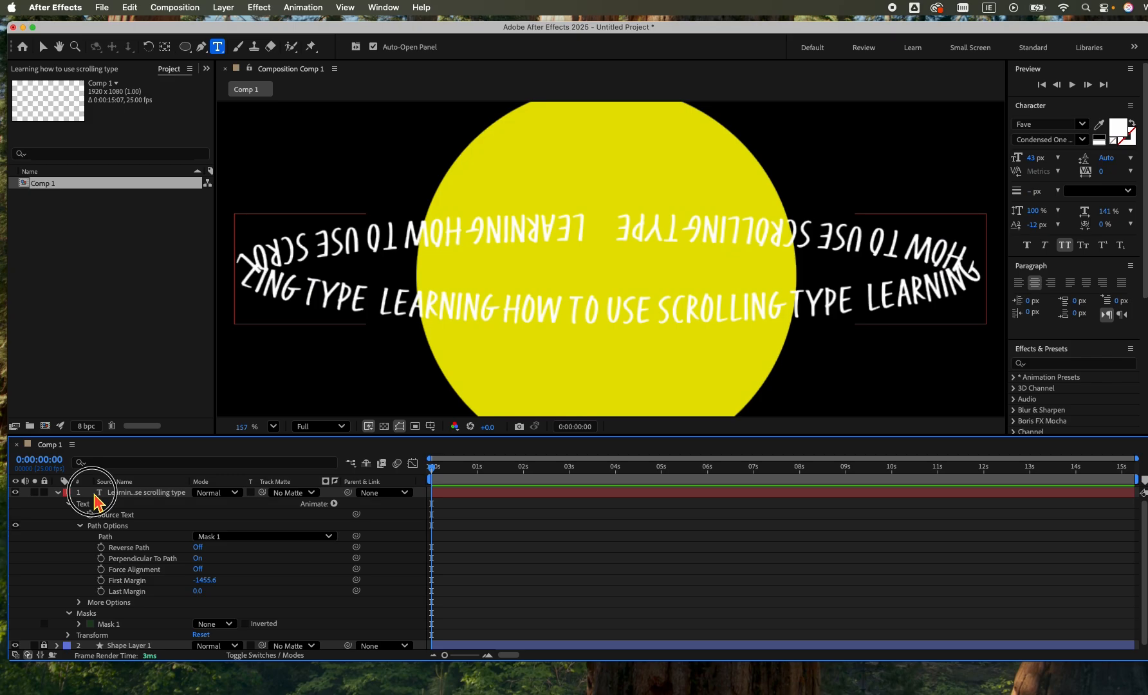
Add the expression time * 75 to the text layer's First Margin and preview the scrolling animation.
{"action": "left_click", "coordinate": [148, 493]}
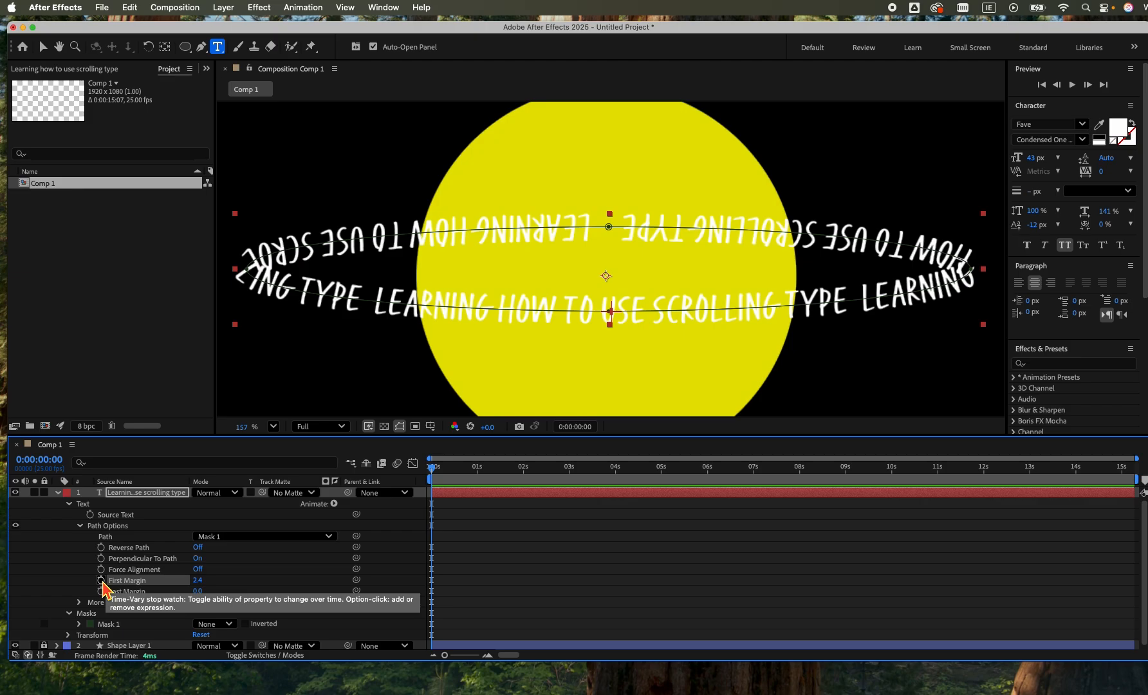
{"action": "left_click", "coordinate": [101, 579], "text": "alt"}
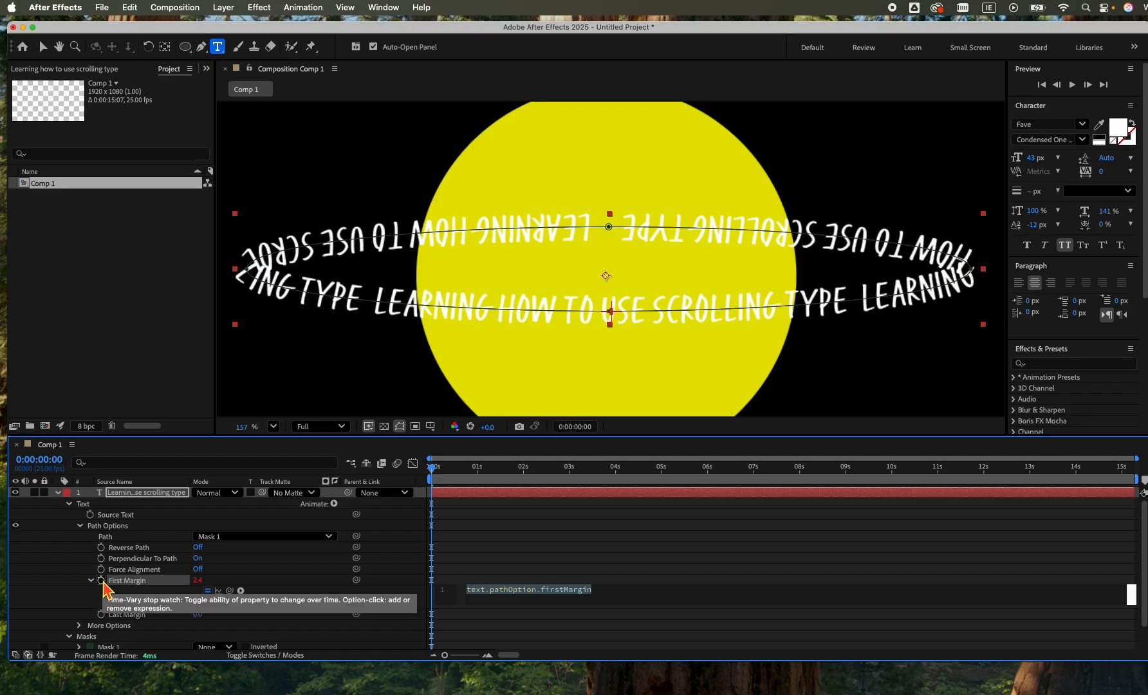
{"action": "type", "text": "time * 75"}
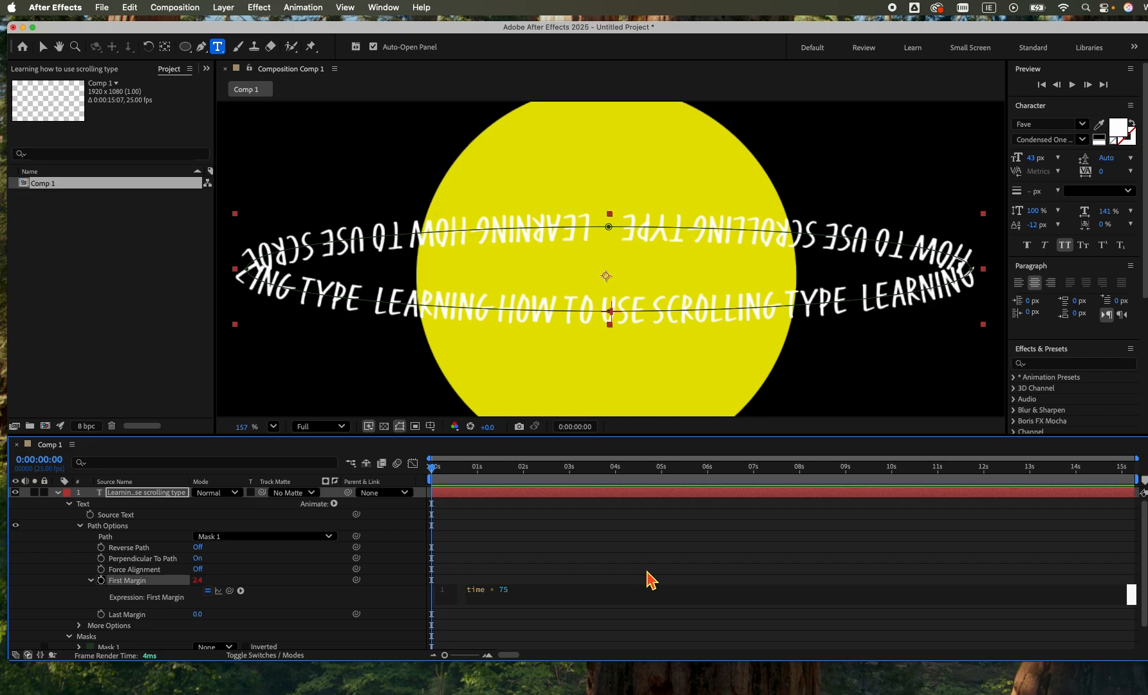
{"action": "left_click", "coordinate": [284, 589]}
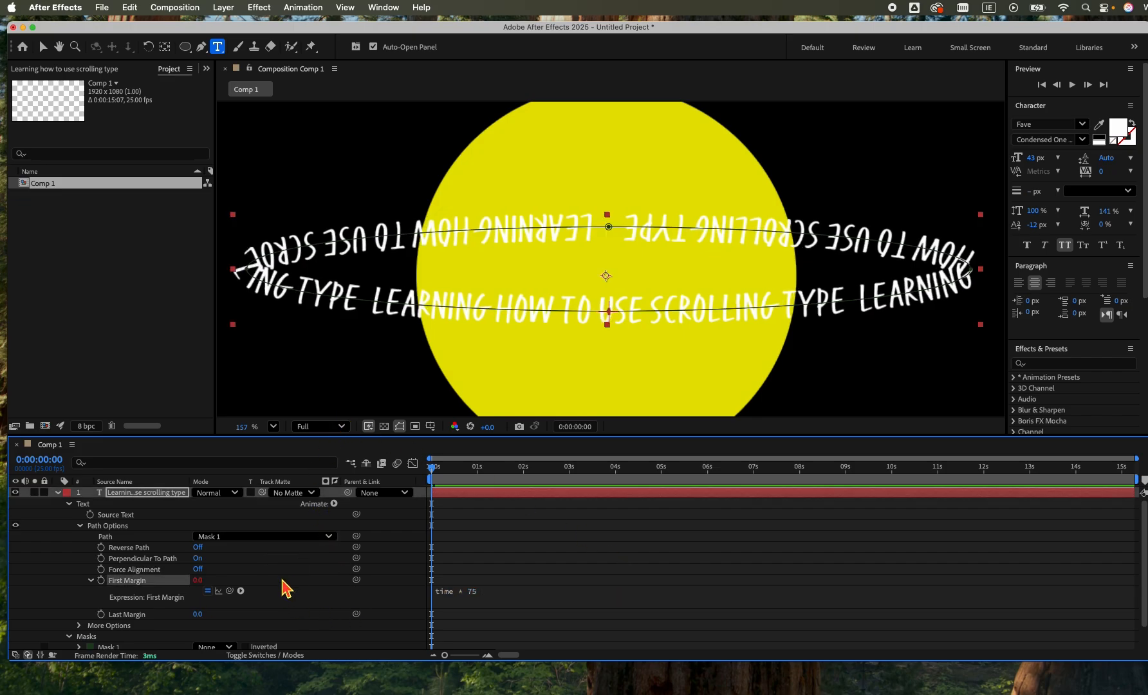
{"action": "key", "text": "space"}
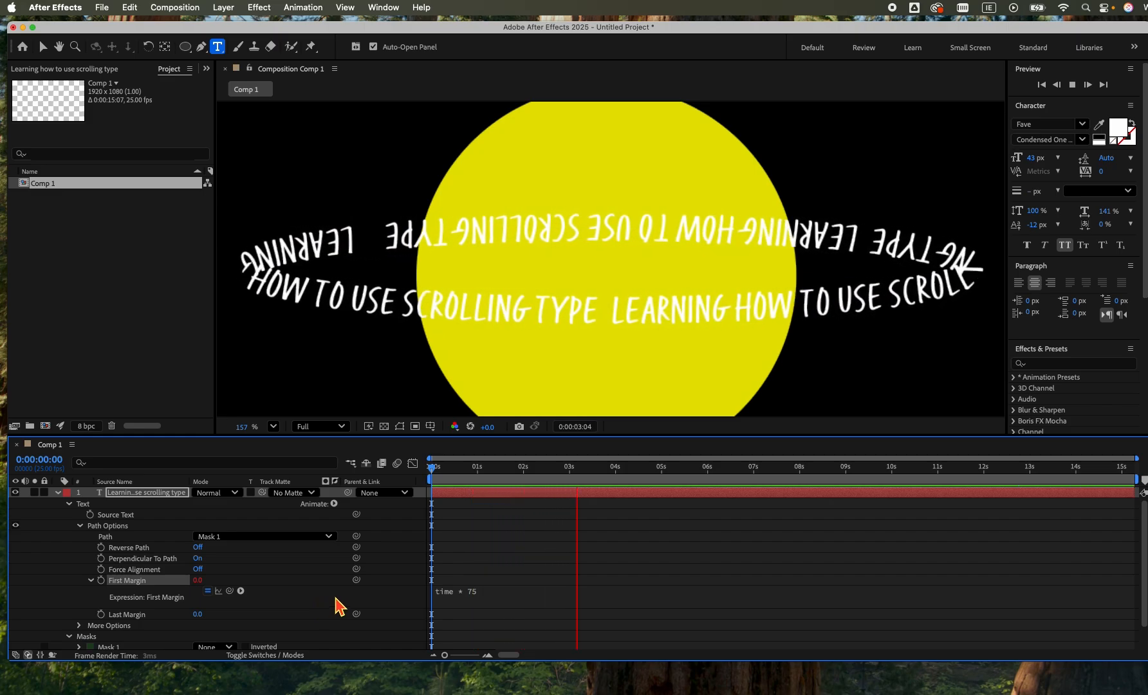
Try a faster scroll by changing the First Margin expression to time * 200.
{"action": "left_click", "coordinate": [481, 593]}
{"action": "left_click", "coordinate": [505, 592]}
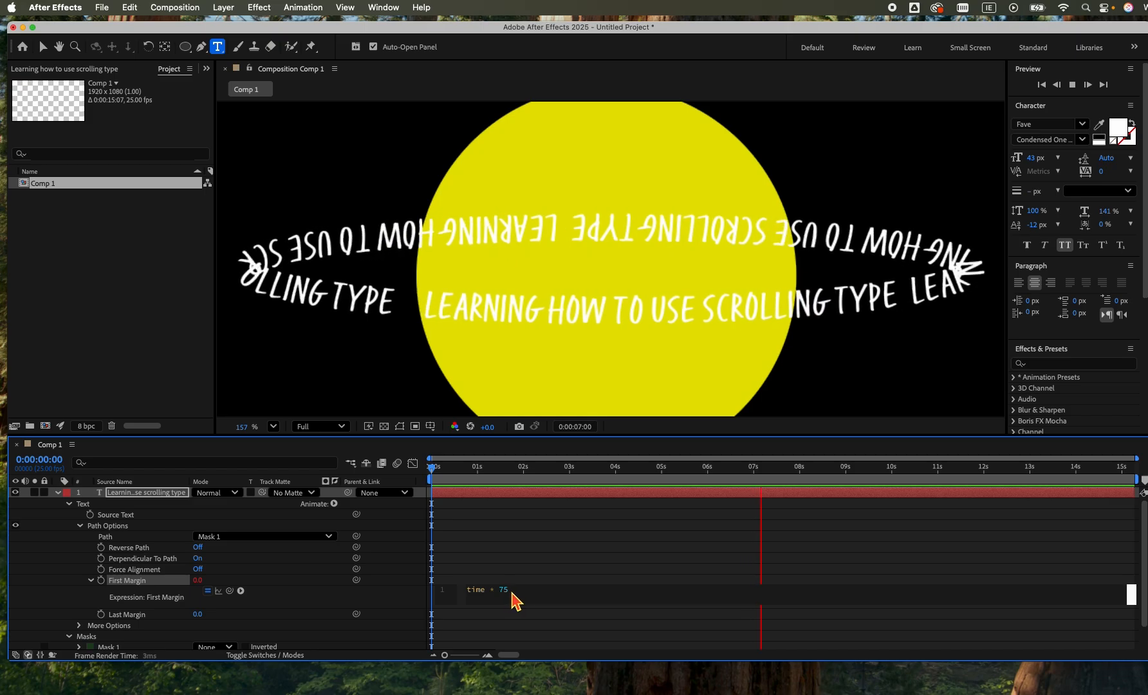
{"action": "double_click", "coordinate": [504, 591]}
{"action": "type", "text": "200"}
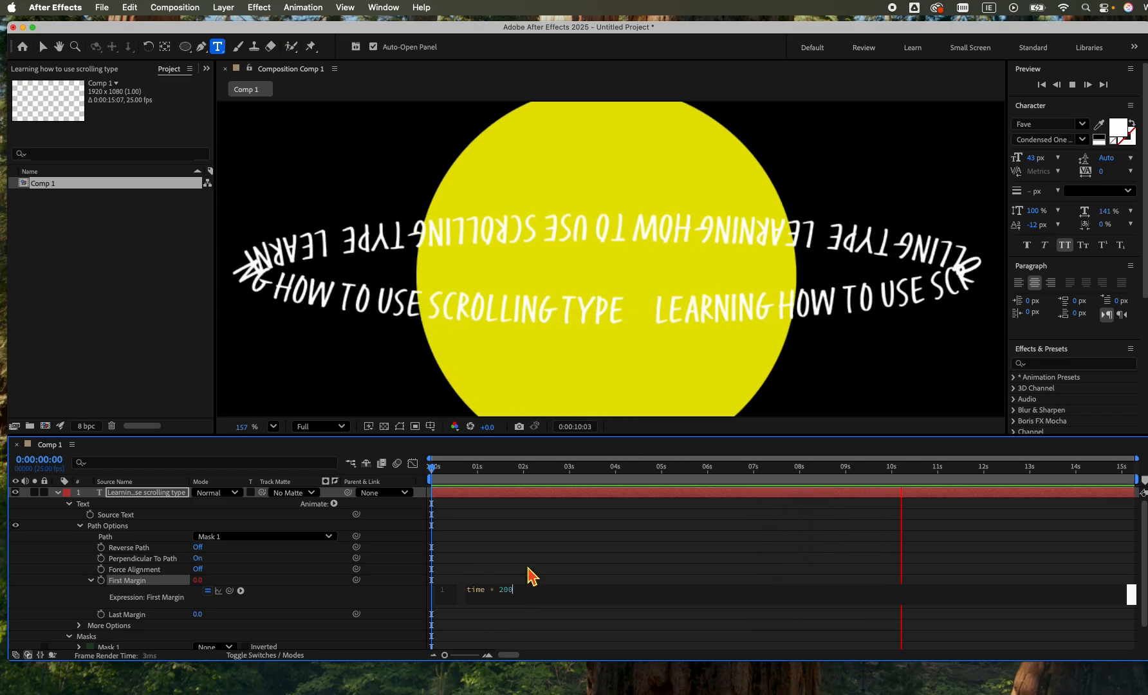
{"action": "key", "text": "Return"}
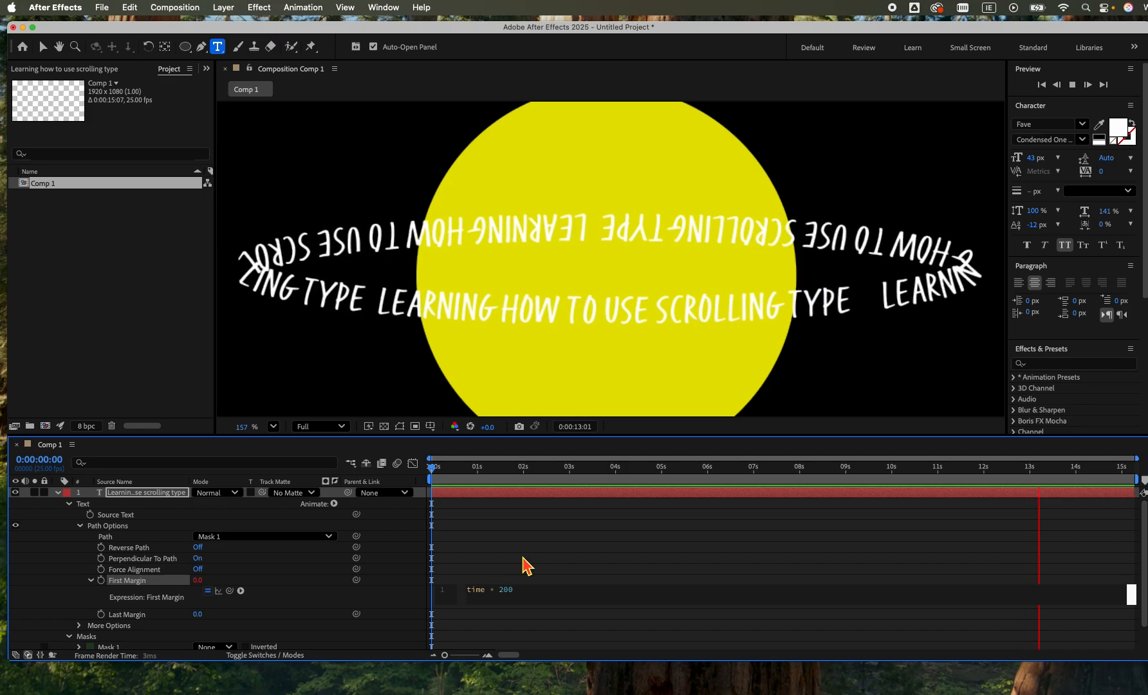
{"action": "left_click", "coordinate": [456, 623]}
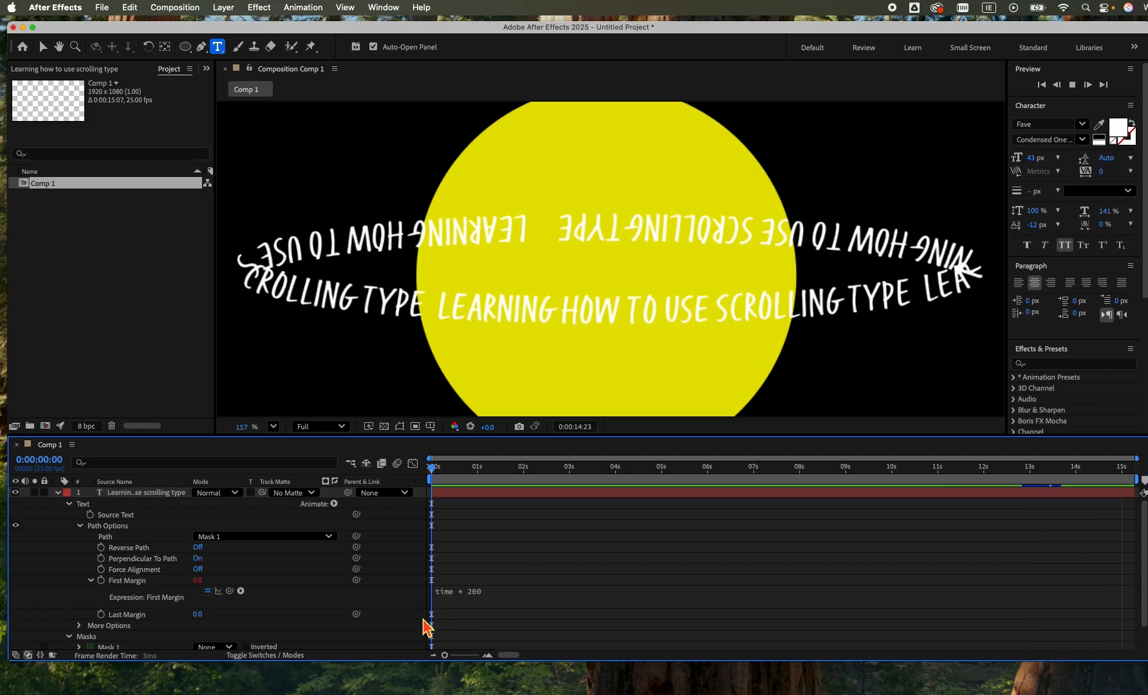
Set the First Margin expression back to time * 75.
{"action": "left_click", "coordinate": [480, 594]}
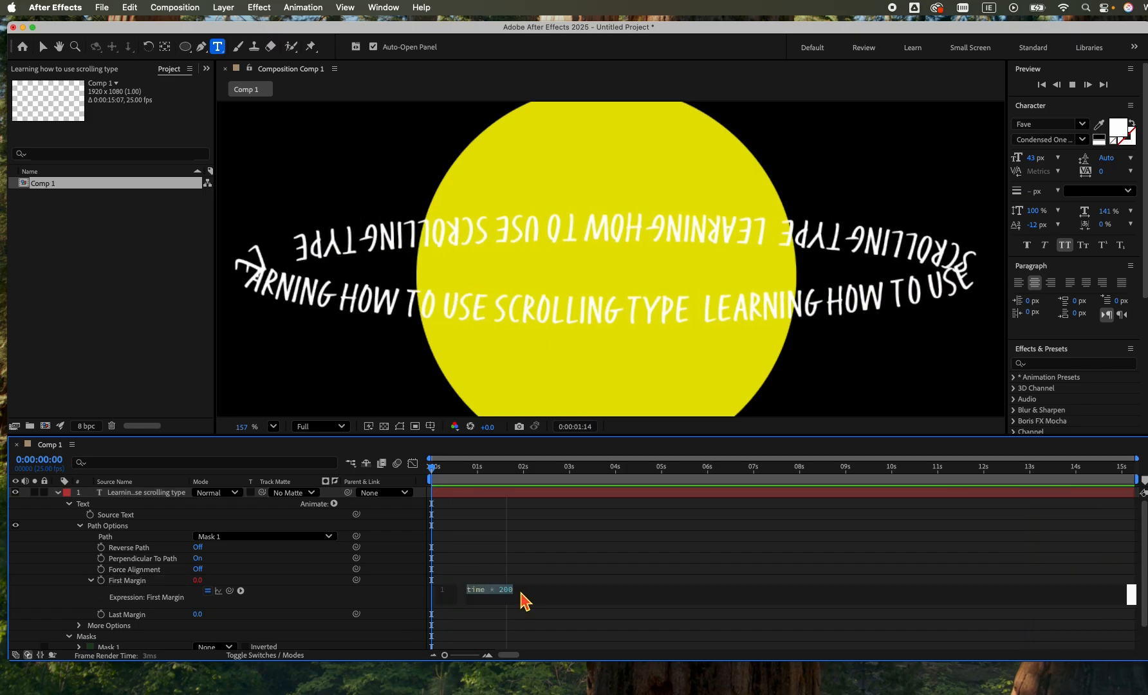
{"action": "double_click", "coordinate": [506, 591]}
{"action": "type", "text": "7"}
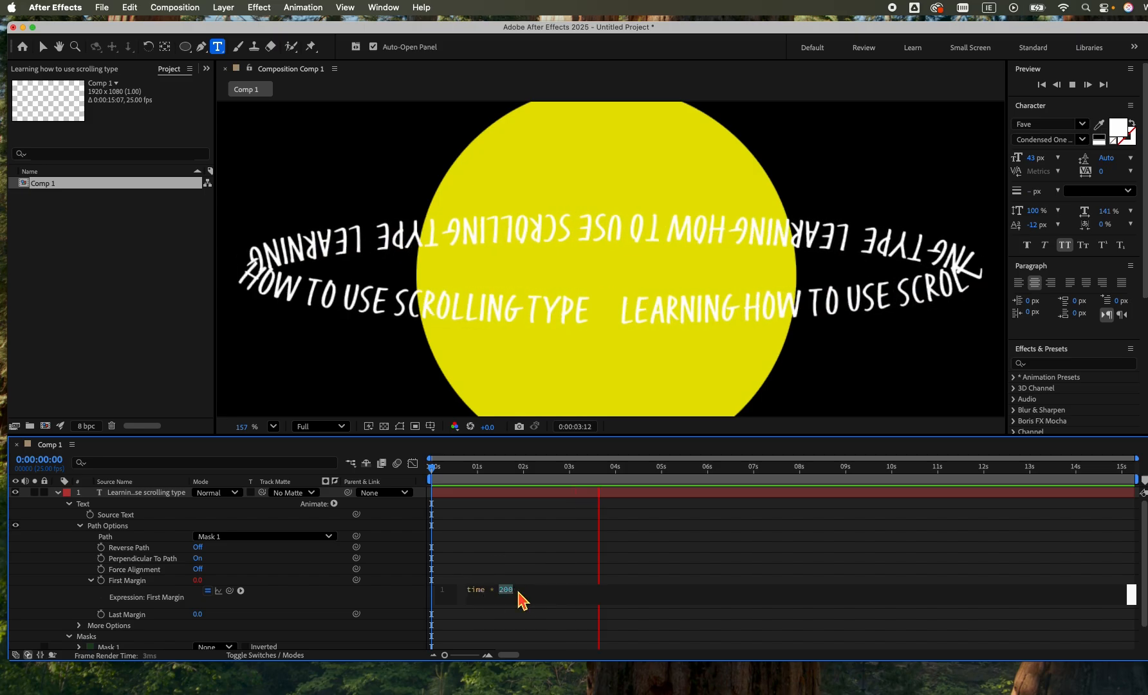
{"action": "type", "text": "5"}
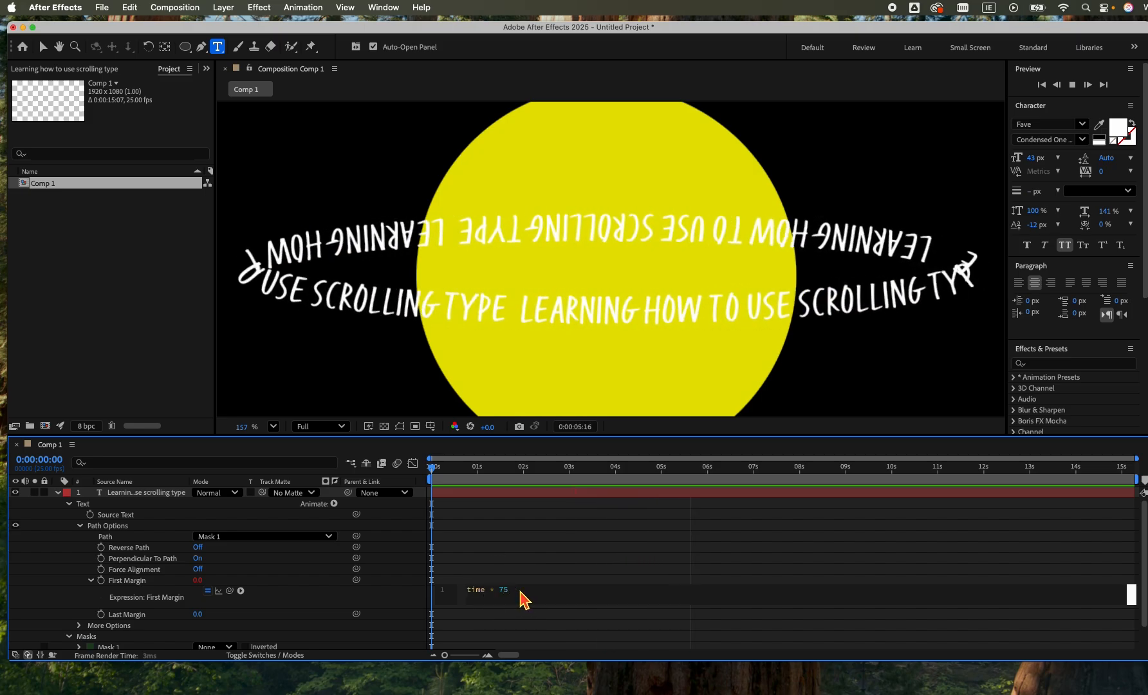
{"action": "key", "text": "Return"}
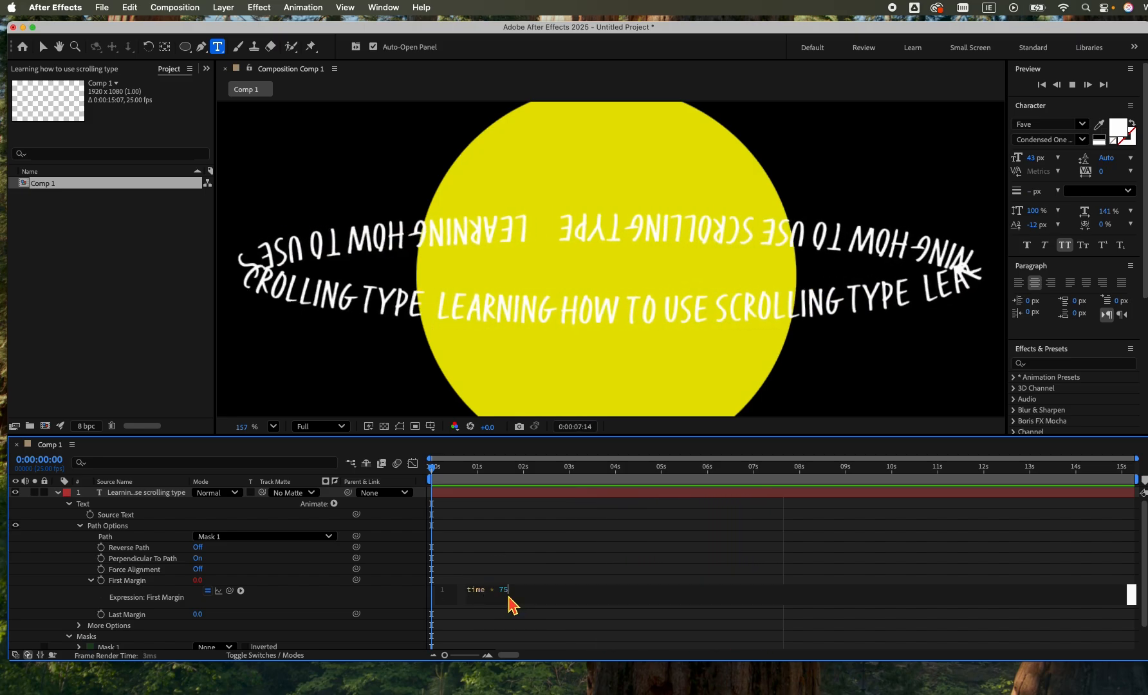
{"action": "left_click", "coordinate": [554, 632]}
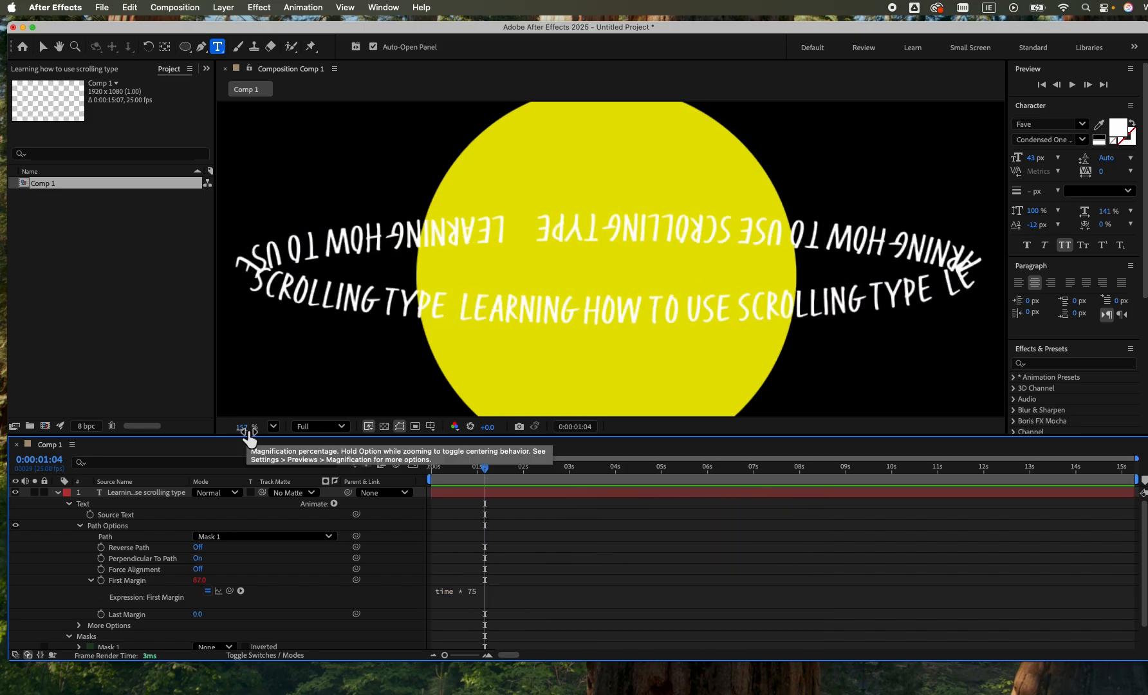
Collapse the text layer's properties in the timeline and unlock Shape Layer 1.
{"action": "left_click_drag", "start_coordinate": [248, 432], "coordinate": [199, 438]}
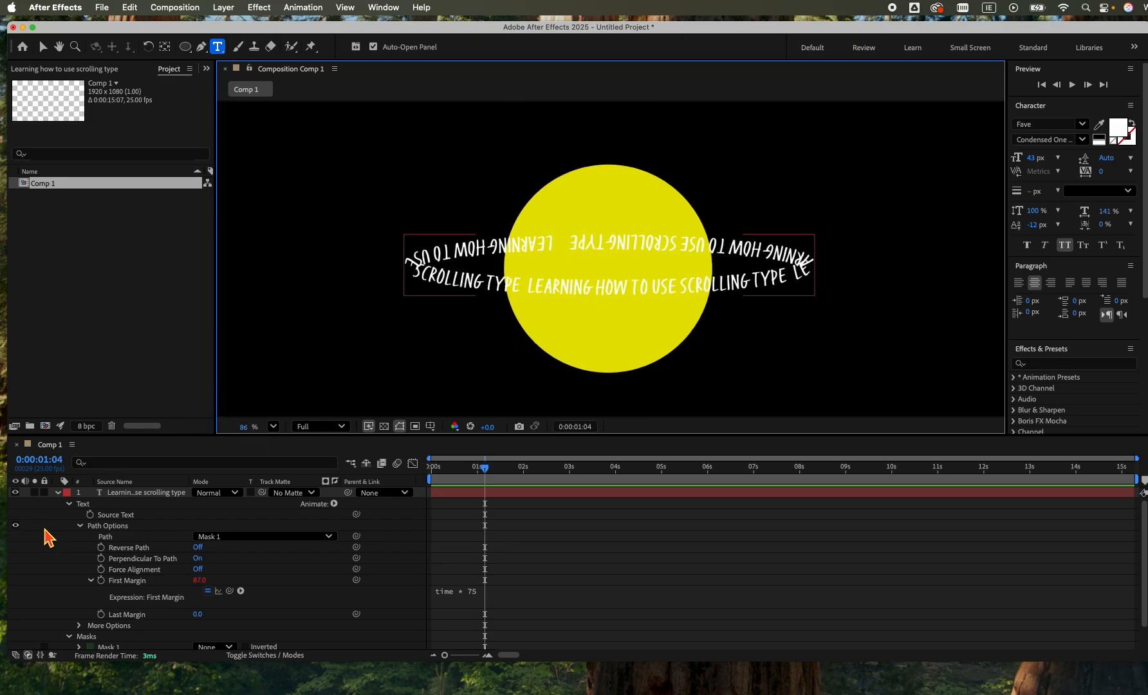
{"action": "key", "text": "u"}
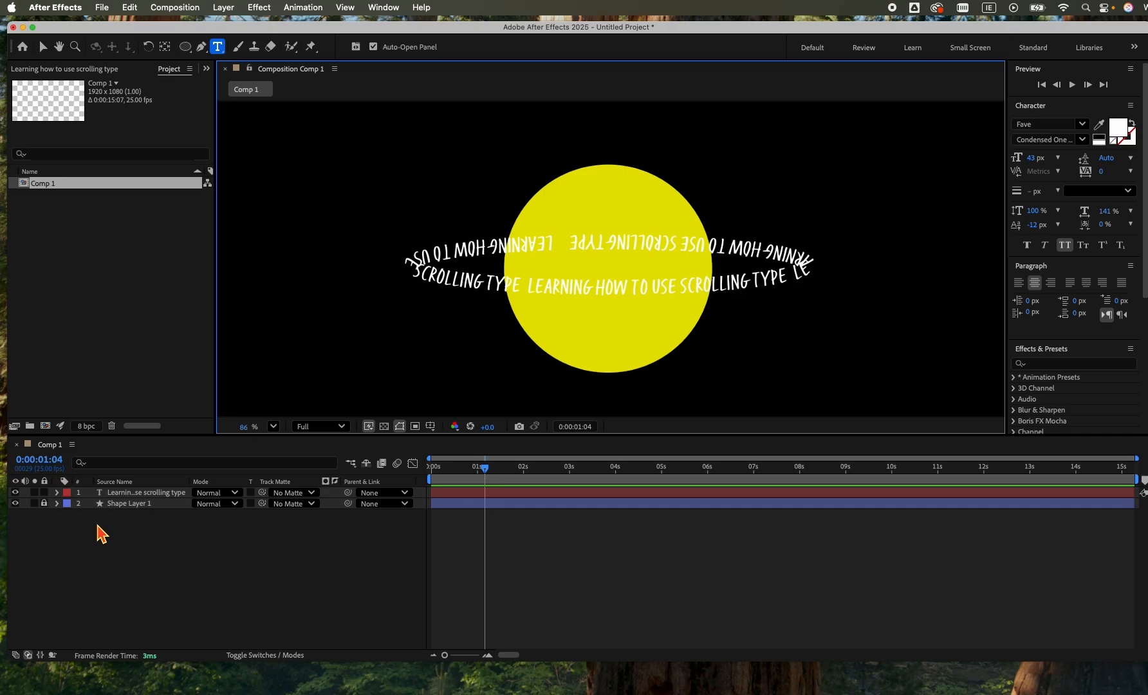
{"action": "left_click", "coordinate": [96, 525]}
{"action": "left_click", "coordinate": [154, 506]}
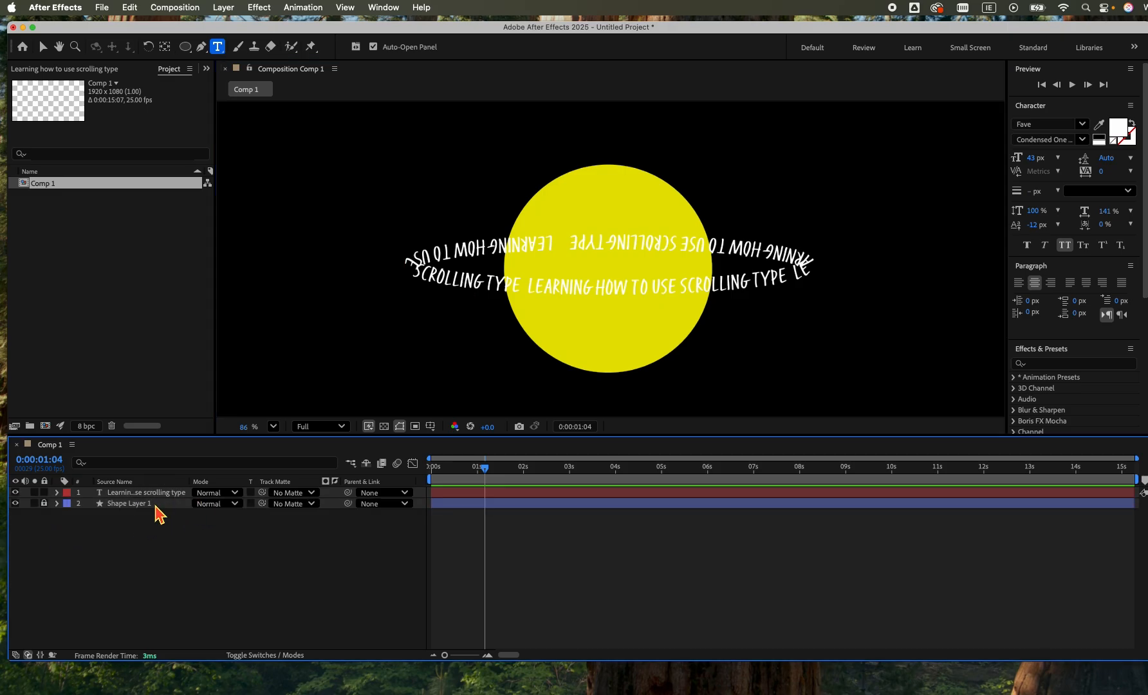
{"action": "left_click", "coordinate": [138, 506]}
{"action": "left_click", "coordinate": [44, 503]}
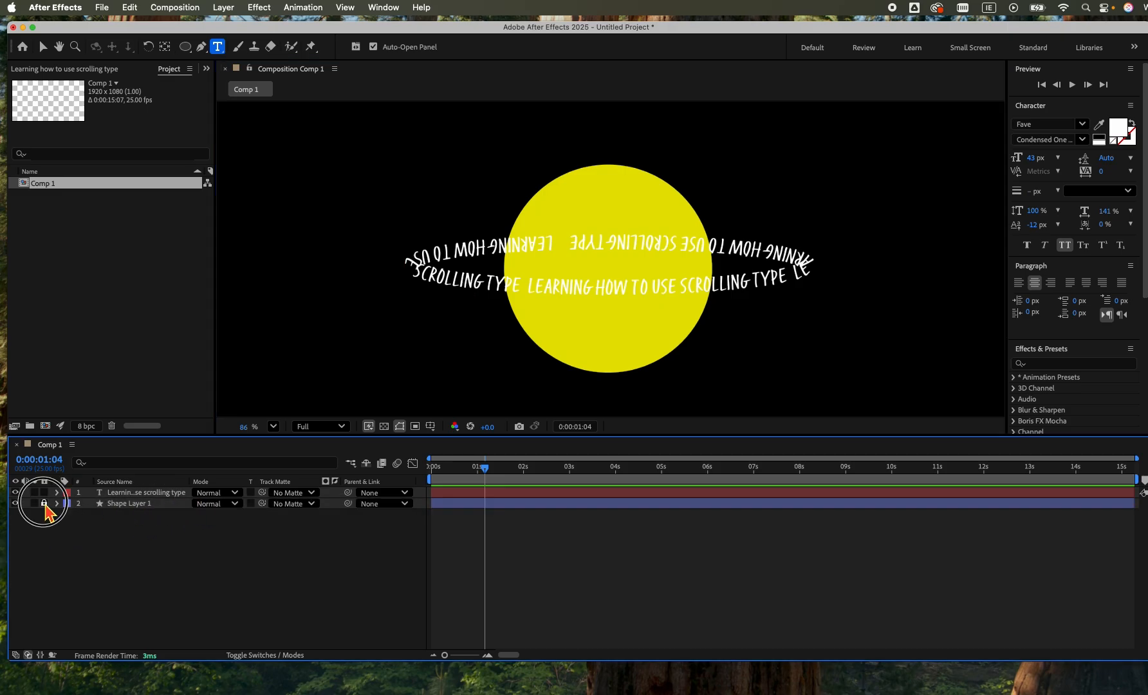
Duplicate Shape Layer 1 and rename the copy "circle mask".
{"action": "left_click", "coordinate": [147, 506]}
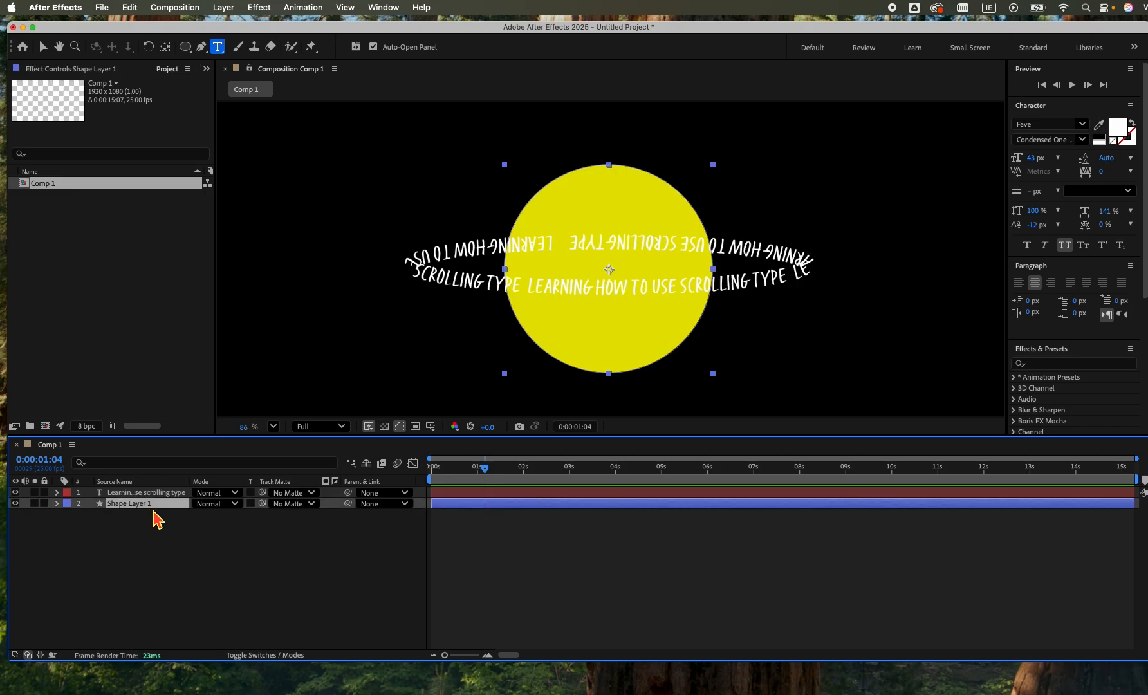
{"action": "key", "text": "super+d"}
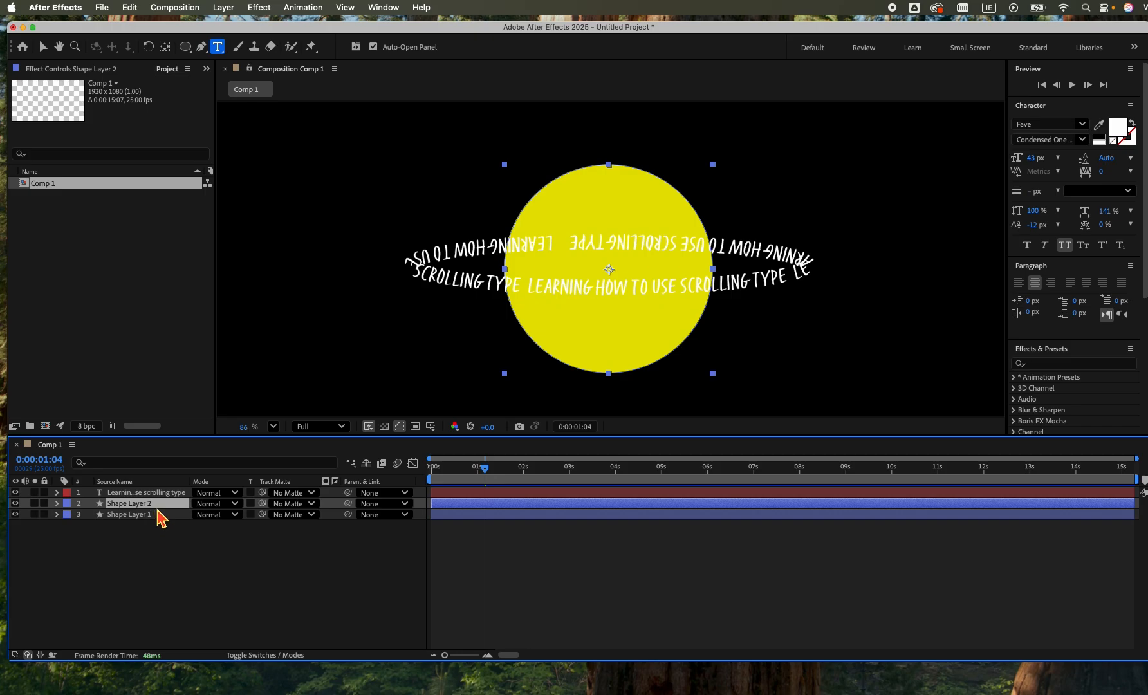
{"action": "right_click", "coordinate": [144, 506]}
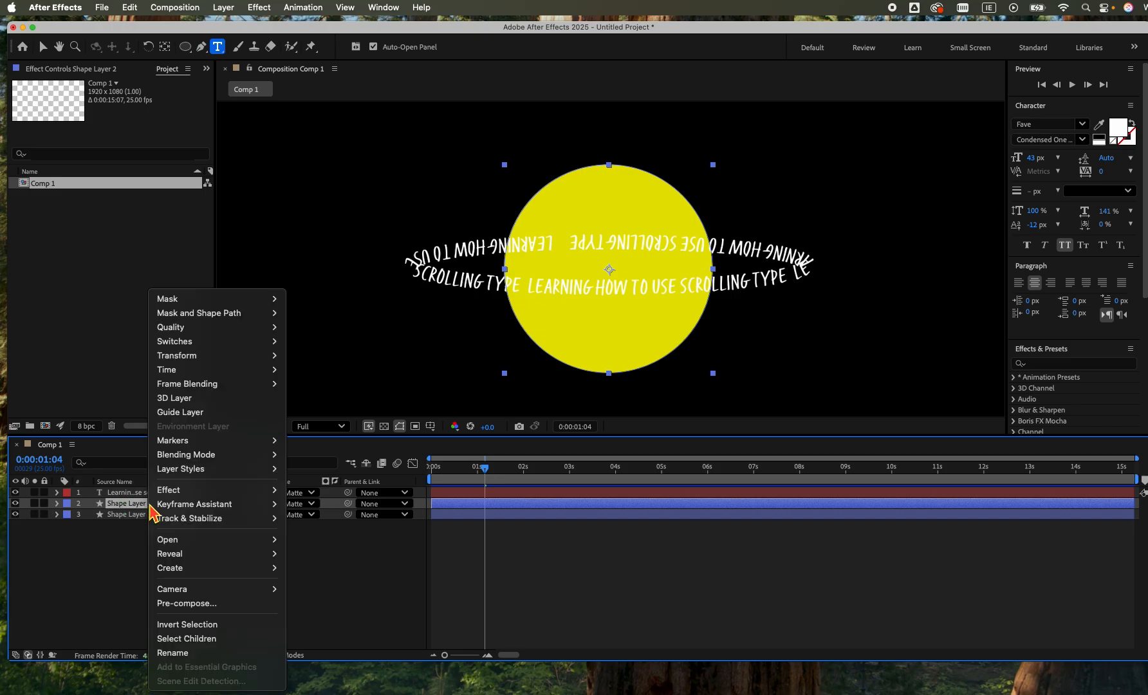
{"action": "left_click", "coordinate": [182, 654]}
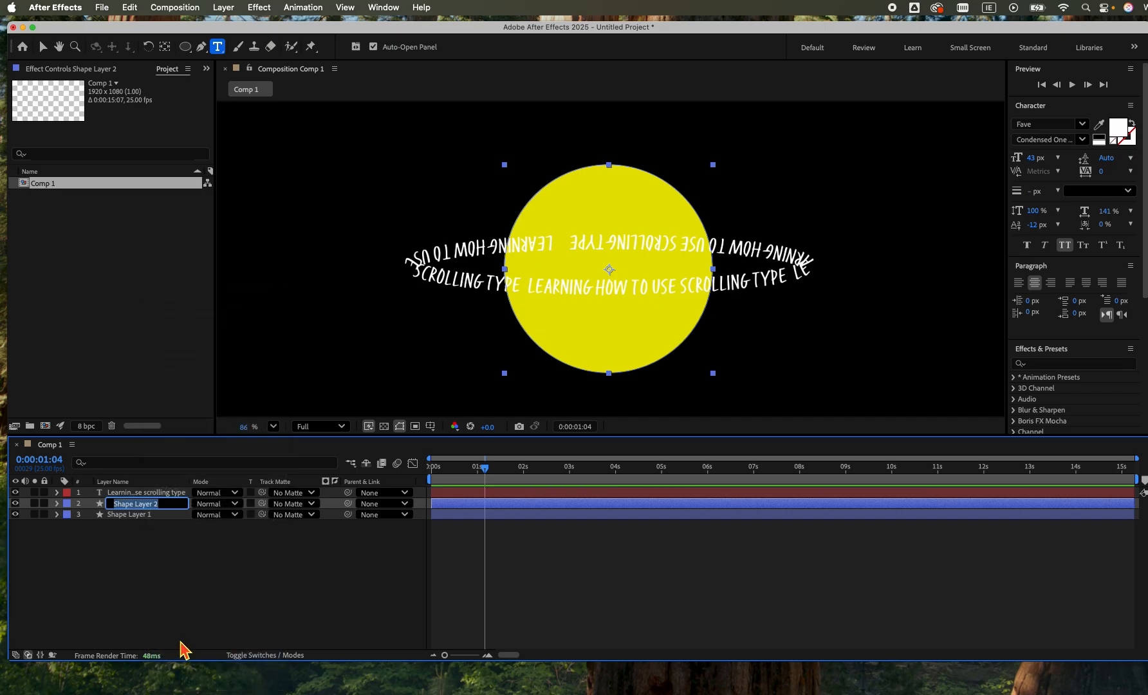
{"action": "type", "text": "circle mask"}
{"action": "key", "text": "Return"}
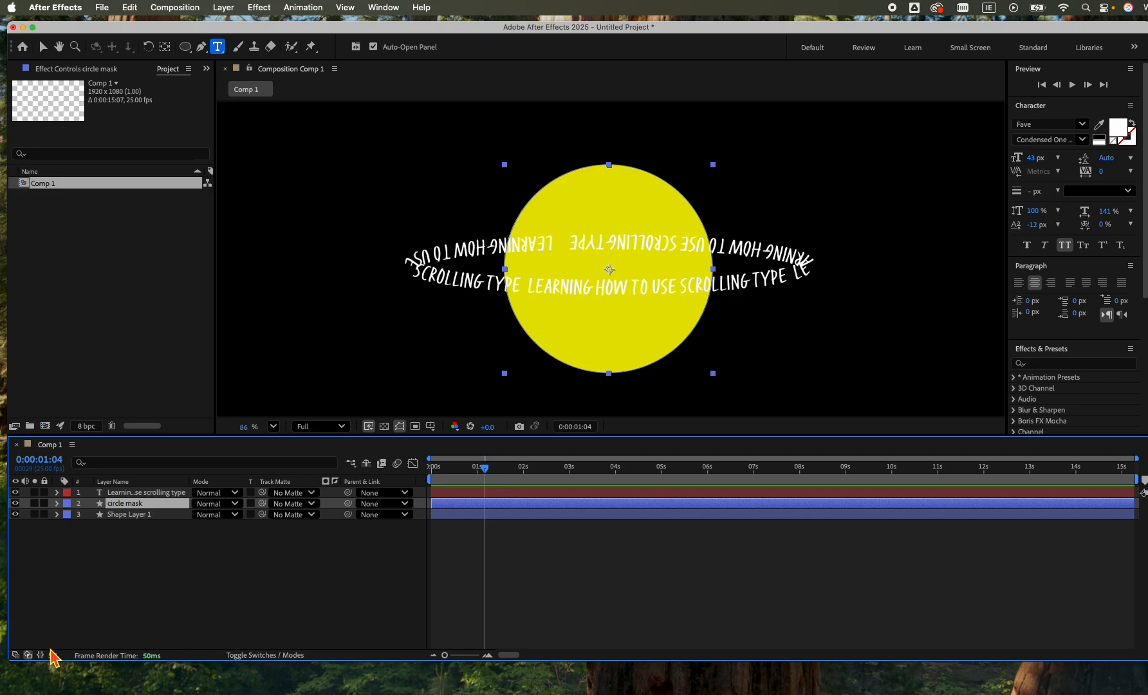
Rename Shape Layer 1 as "circle".
{"action": "left_click", "coordinate": [142, 514]}
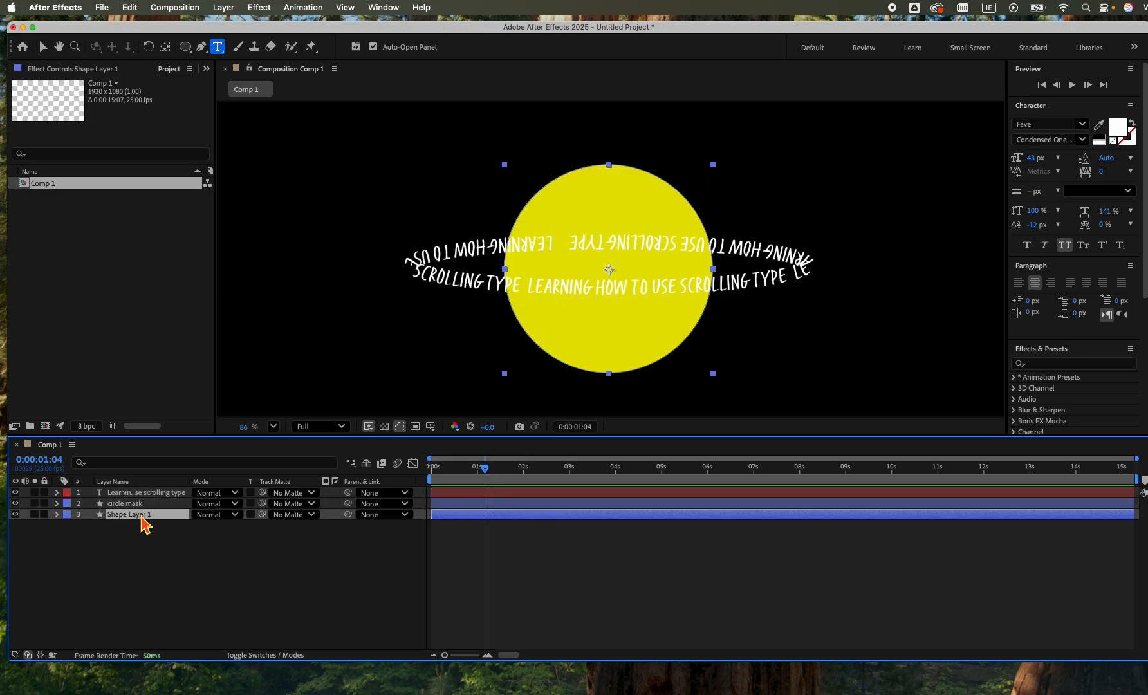
{"action": "right_click", "coordinate": [142, 515]}
{"action": "left_click", "coordinate": [174, 654]}
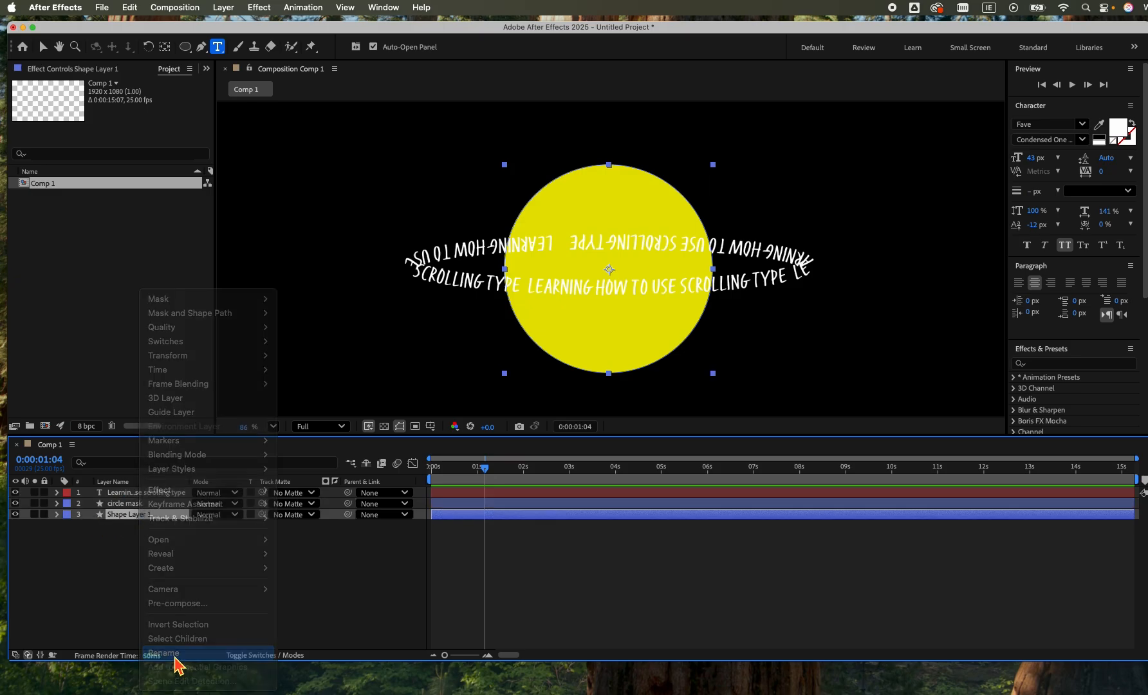
{"action": "type", "text": "cir"}
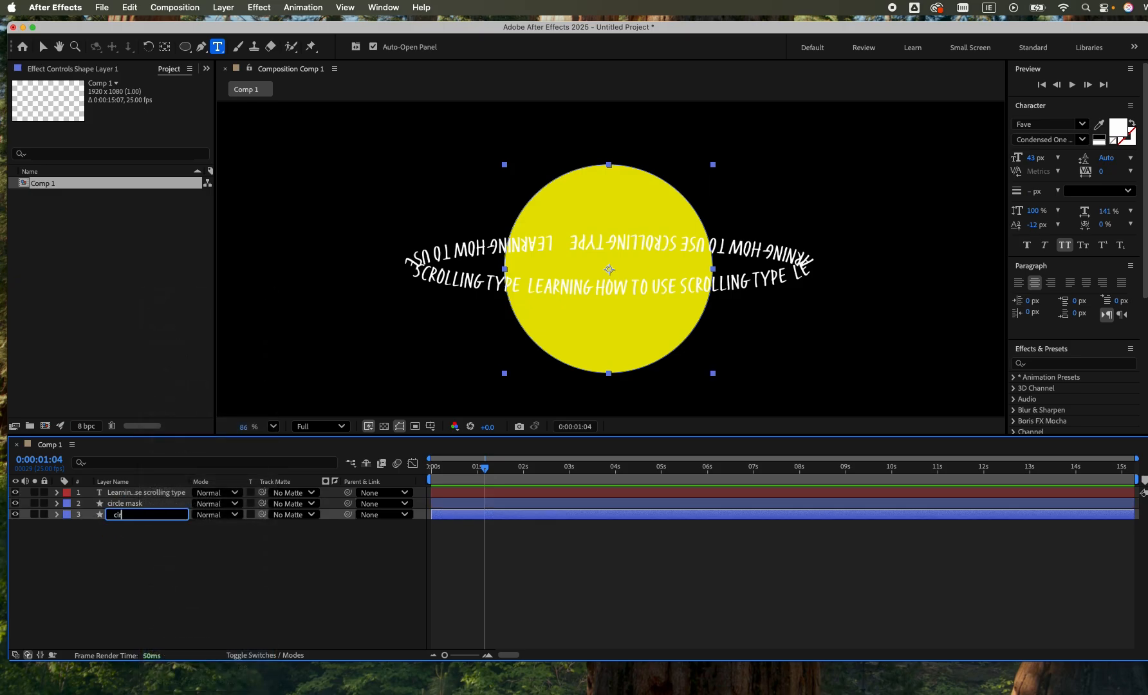
{"action": "type", "text": "cle"}
{"action": "key", "text": "Return"}
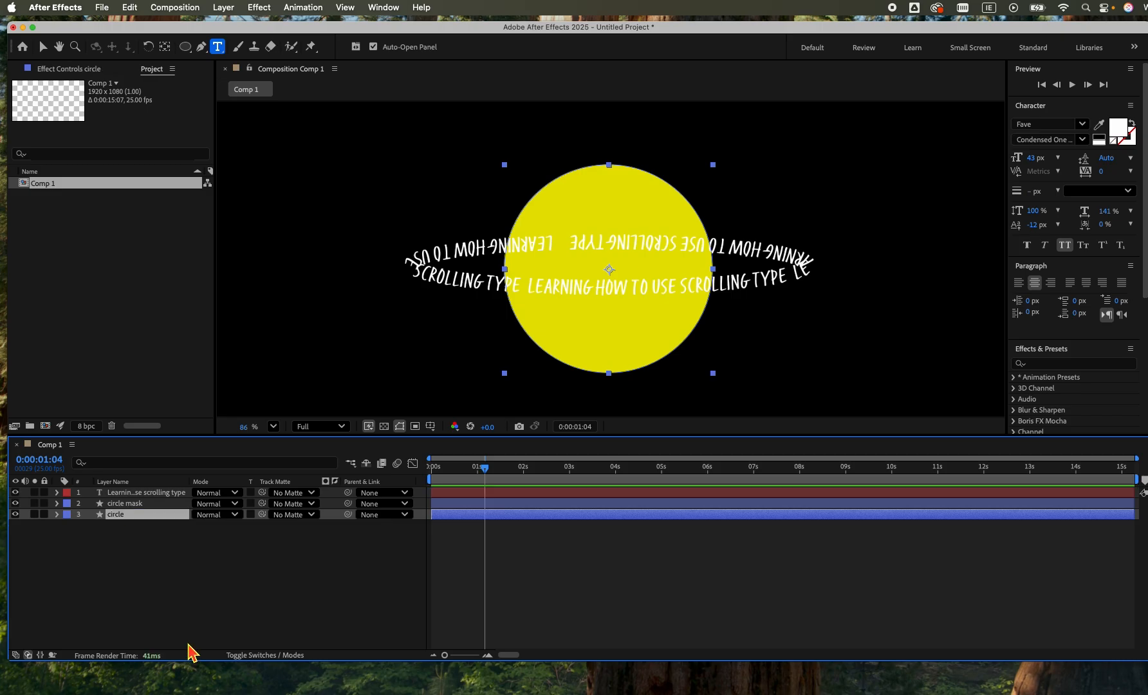
Change the circle mask layer's fill to orange and move the layer above the text layer.
{"action": "left_click", "coordinate": [155, 505]}
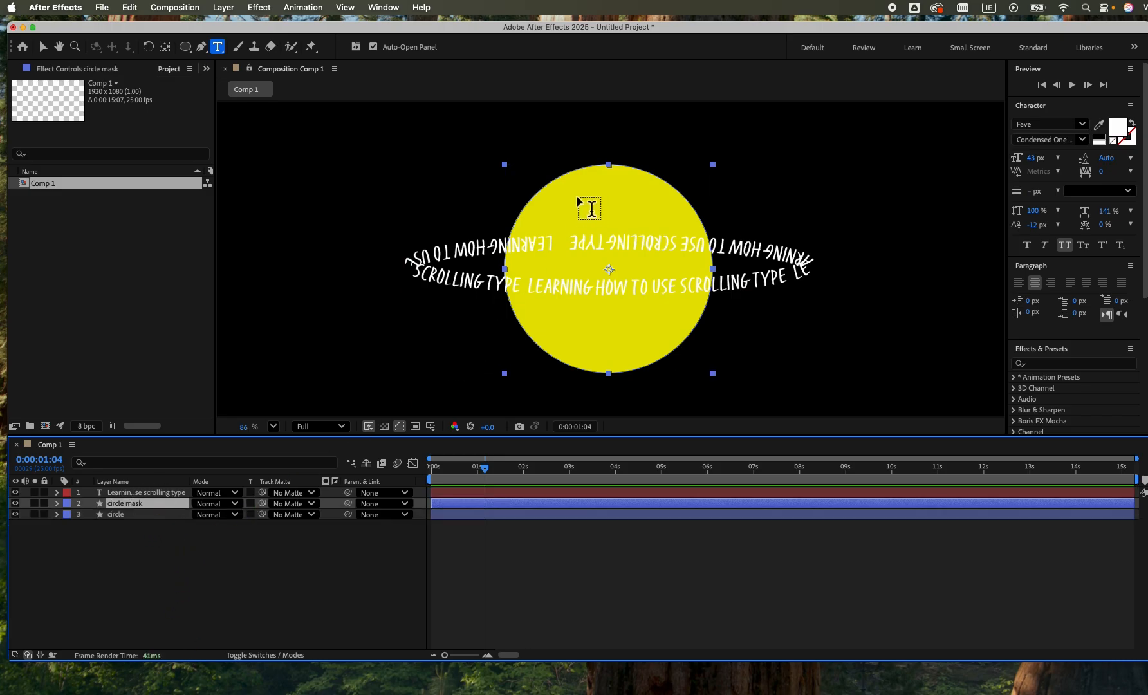
{"action": "left_click", "coordinate": [43, 47]}
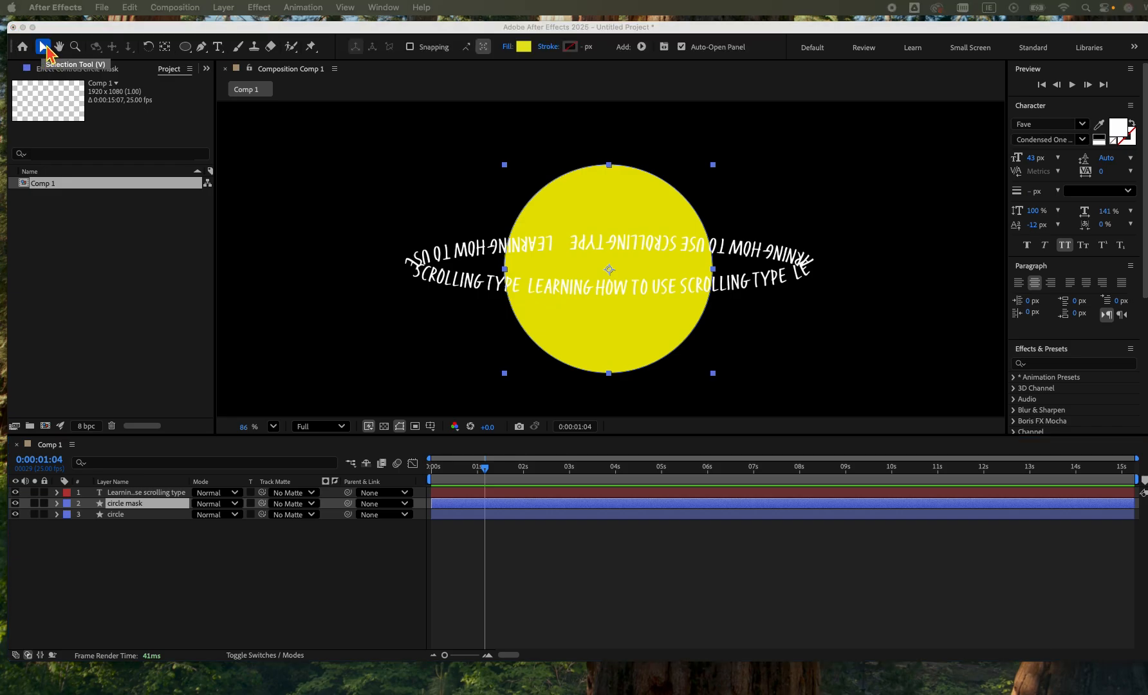
{"action": "left_click", "coordinate": [527, 52]}
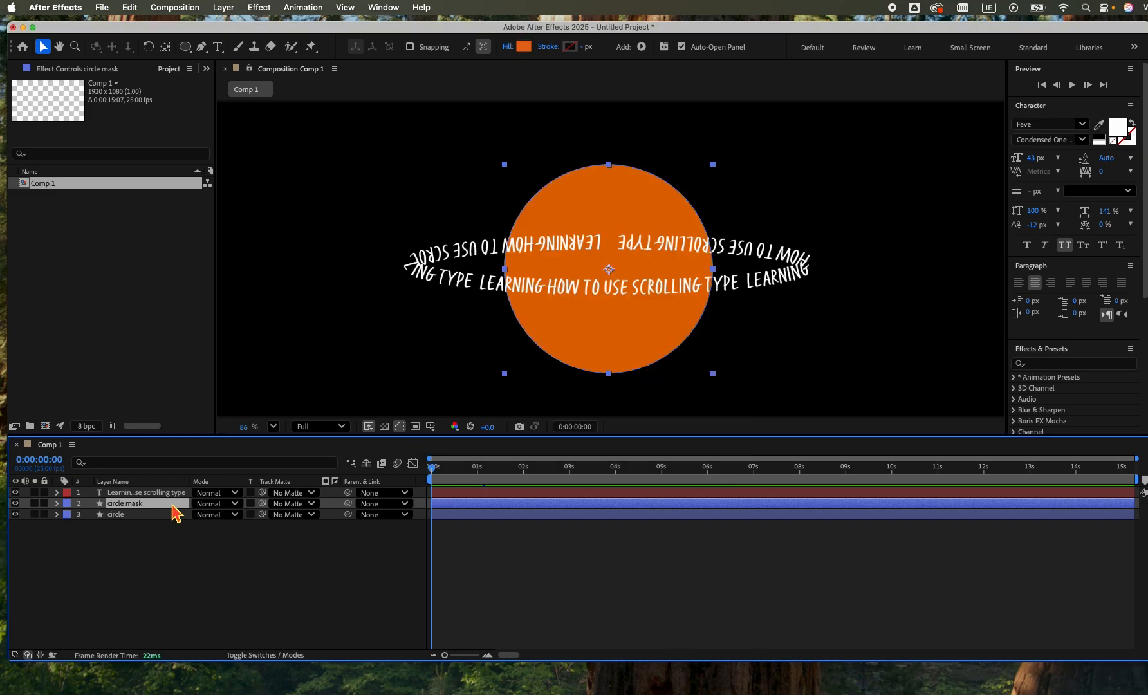
{"action": "left_click_drag", "start_coordinate": [174, 513], "coordinate": [174, 493]}
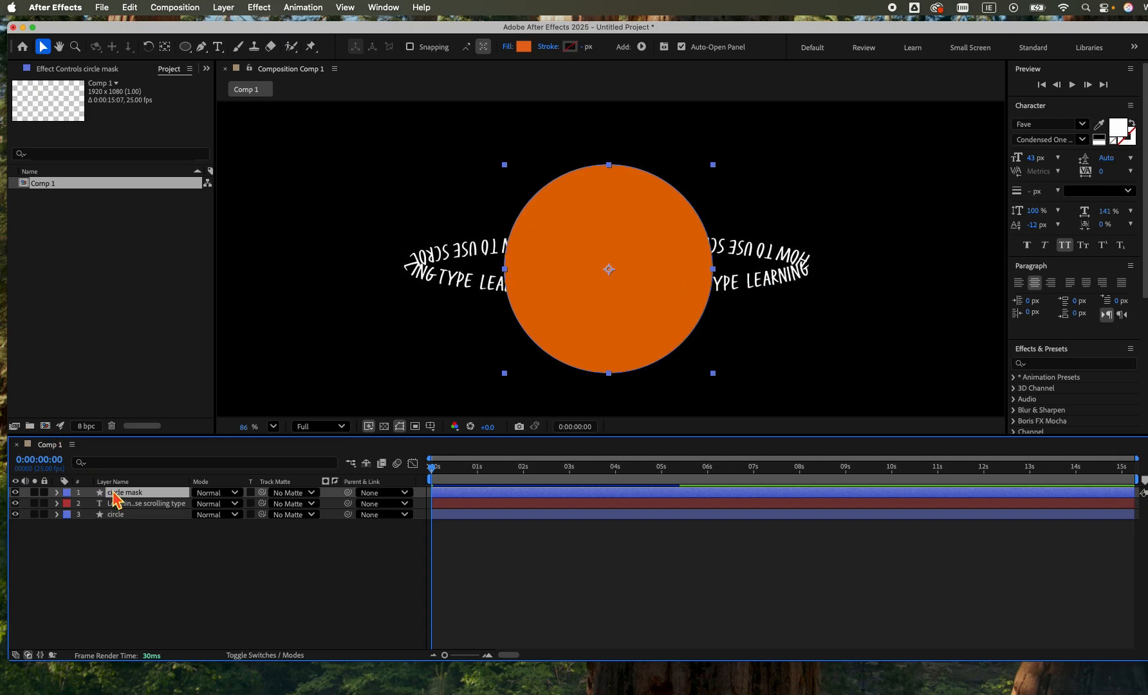
Ungroup the Ellipse 1 shape inside the circle mask layer's contents.
{"action": "left_click", "coordinate": [58, 493]}
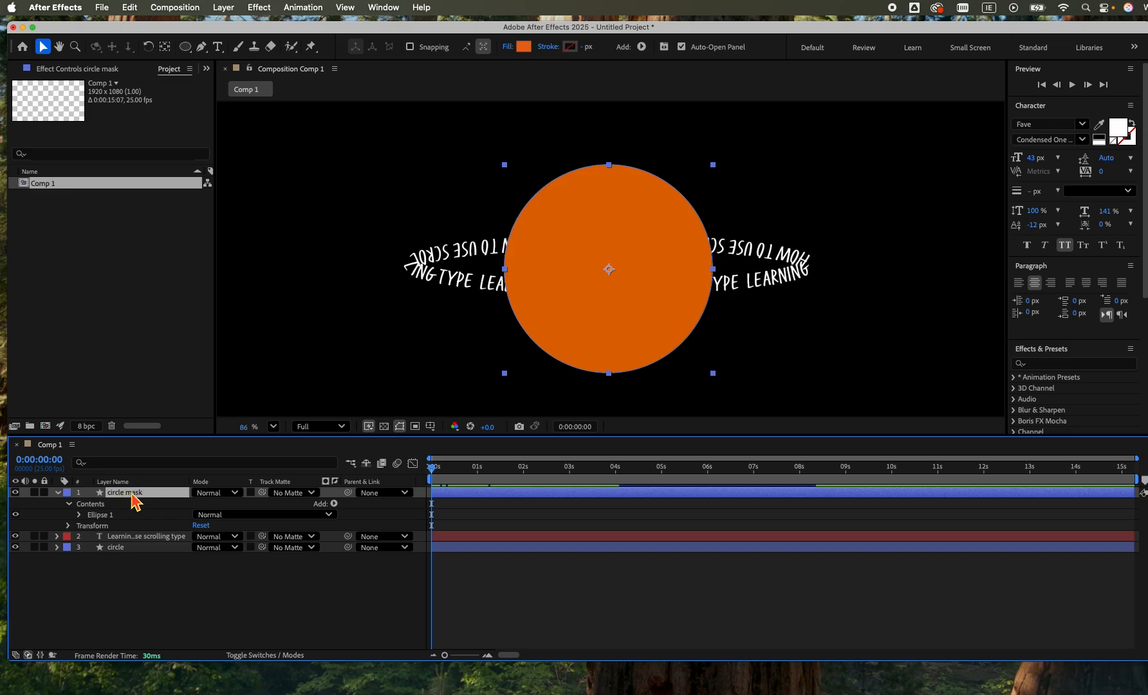
{"action": "left_click", "coordinate": [126, 516]}
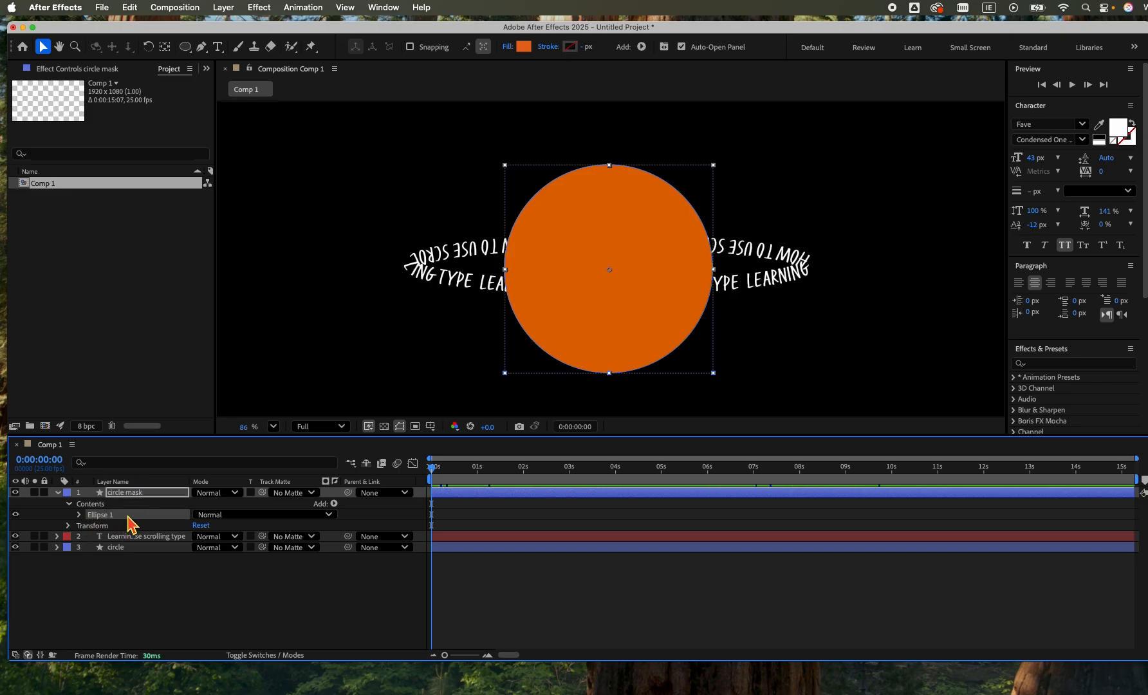
{"action": "right_click", "coordinate": [128, 516]}
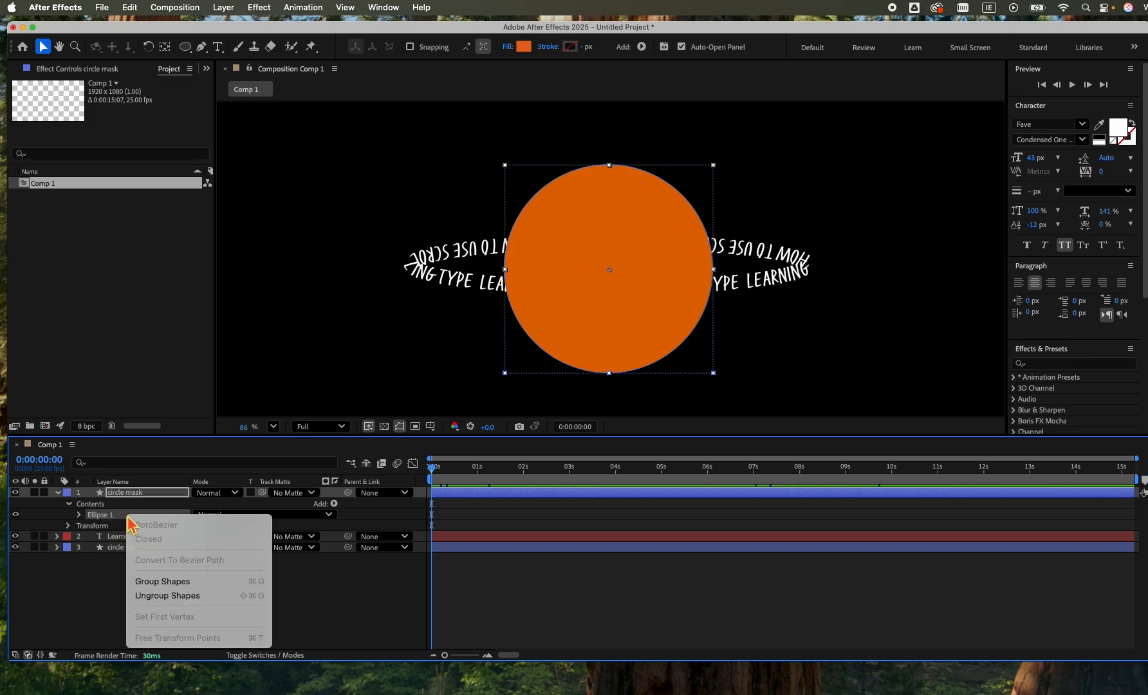
{"action": "left_click", "coordinate": [167, 596]}
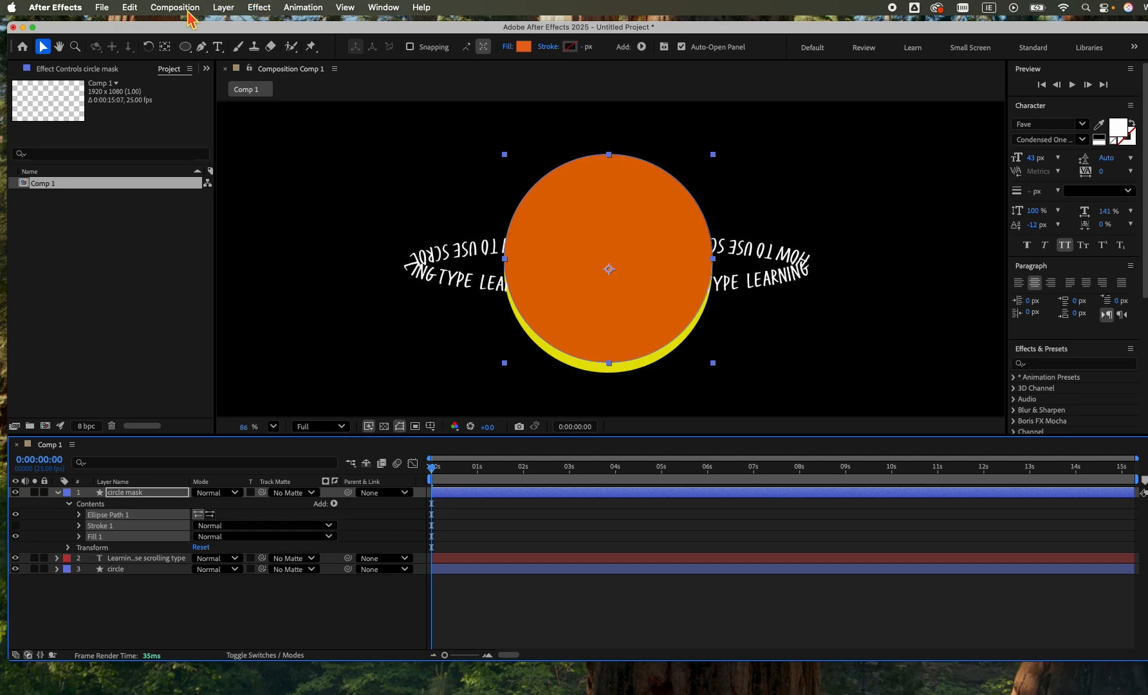
Center the circle mask layer's anchor point in its layer content.
{"action": "left_click", "coordinate": [211, 6]}
{"action": "mouse_move", "coordinate": [257, 172]}
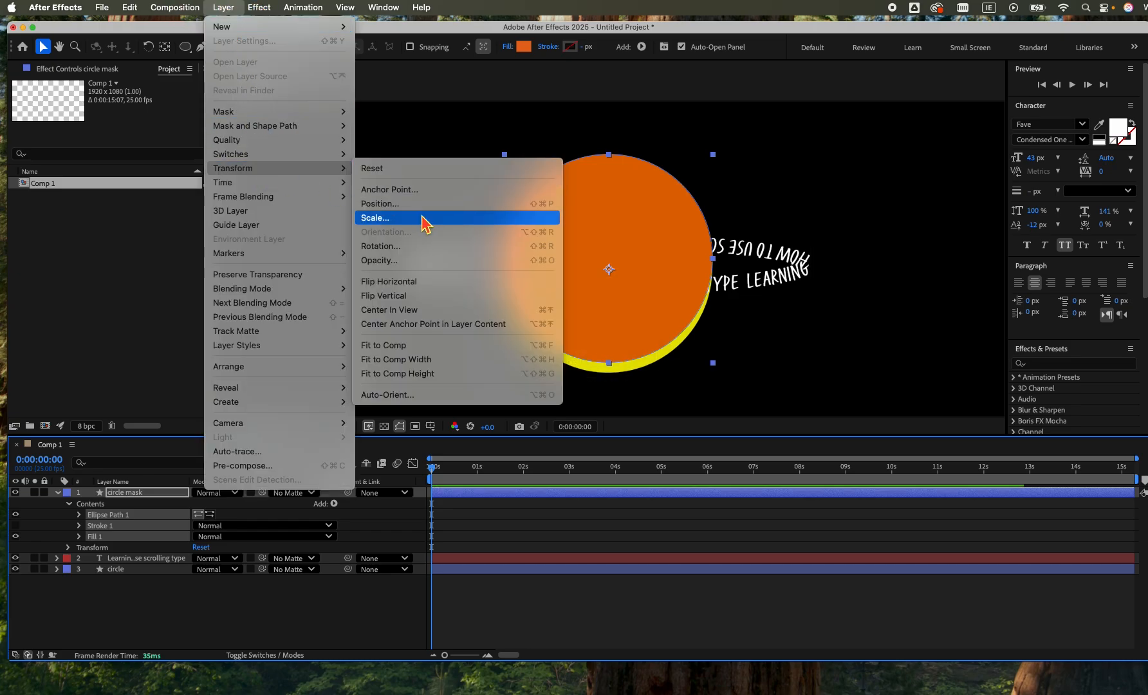
{"action": "left_click", "coordinate": [436, 324]}
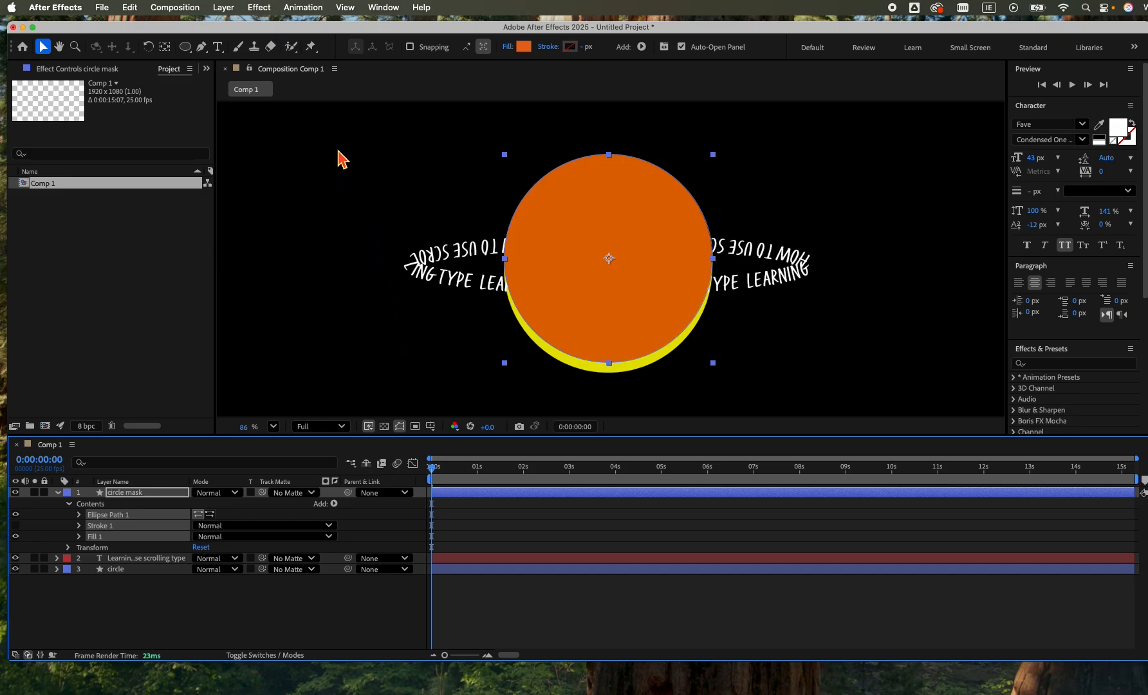
Select the circle mask, text and circle layers together and align their vertical centers to the selection.
{"action": "left_click_drag", "start_coordinate": [335, 144], "coordinate": [935, 391]}
{"action": "left_click", "coordinate": [393, 8]}
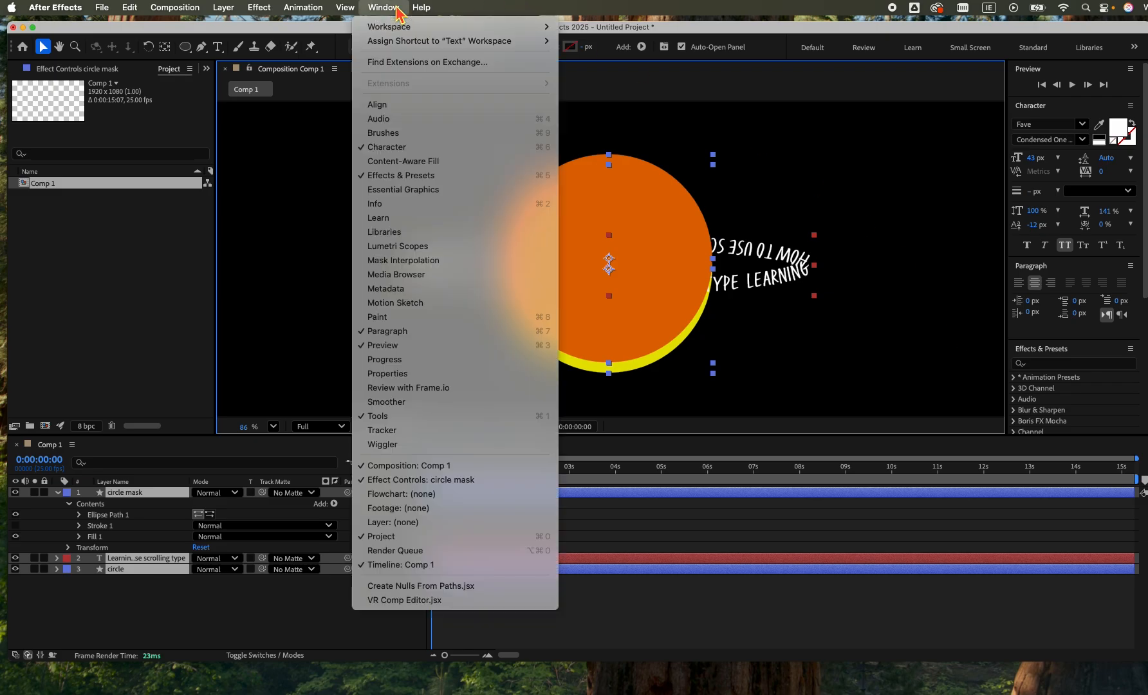
{"action": "left_click", "coordinate": [406, 104]}
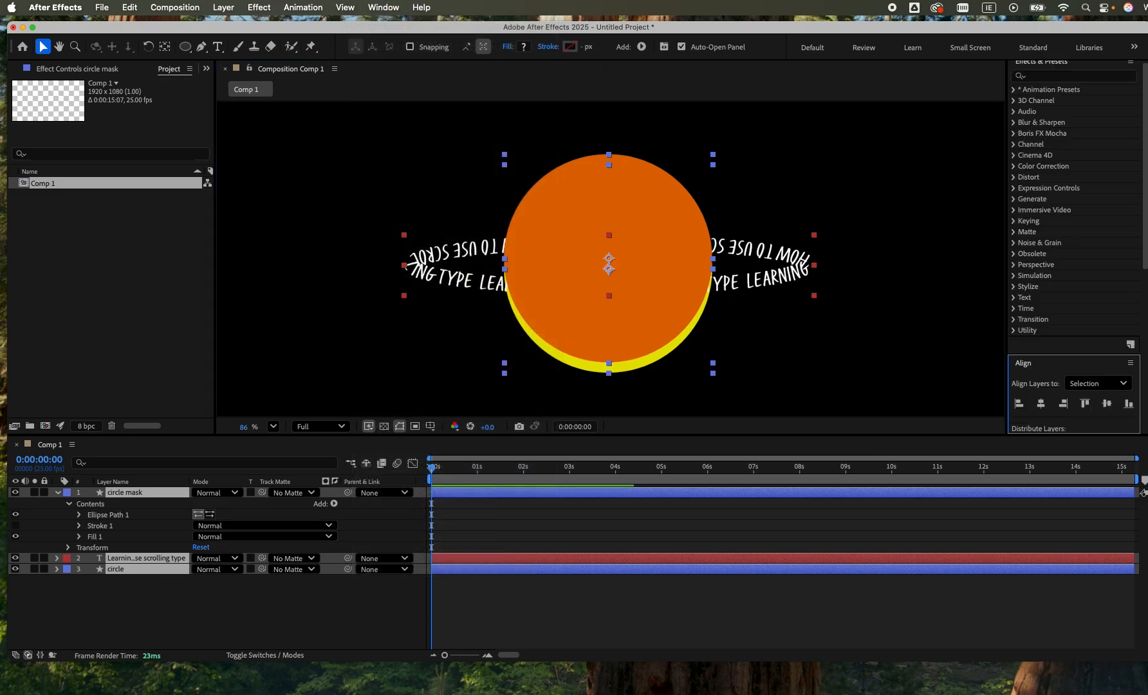
{"action": "left_click", "coordinate": [1107, 404]}
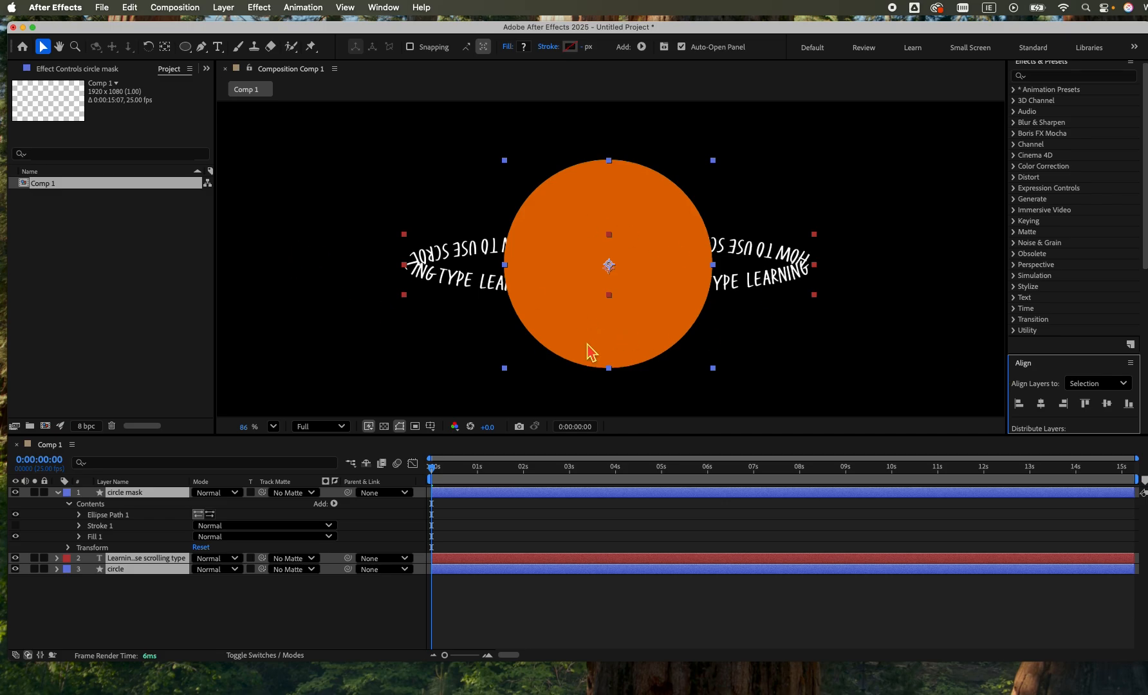
Rotate the orbiting text layer slightly counter-clockwise so its ellipse tilts up to the right.
{"action": "left_click", "coordinate": [341, 213]}
{"action": "left_click", "coordinate": [431, 287]}
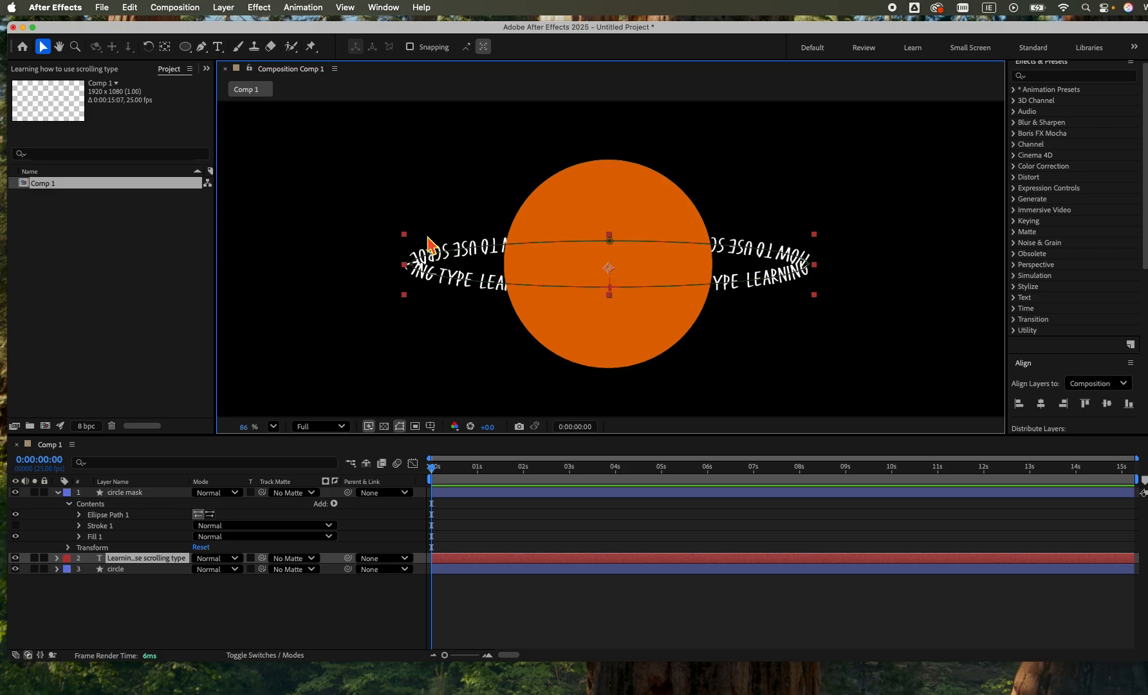
{"action": "left_click", "coordinate": [149, 47]}
{"action": "left_click", "coordinate": [394, 264]}
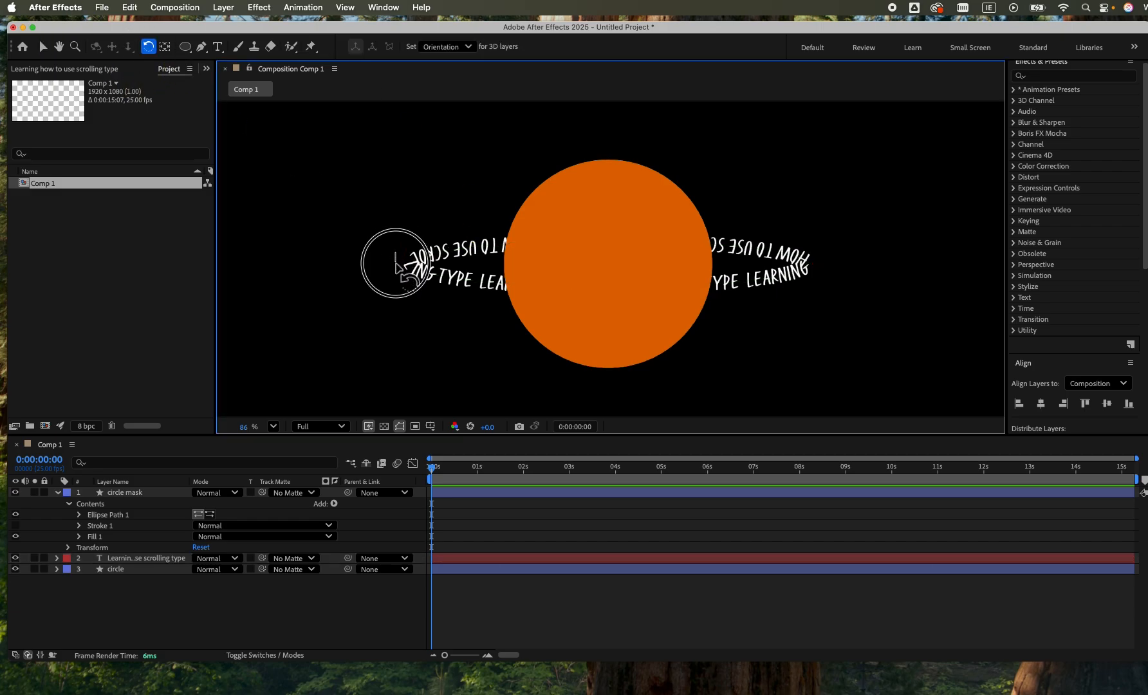
{"action": "left_click_drag", "start_coordinate": [400, 264], "coordinate": [417, 286]}
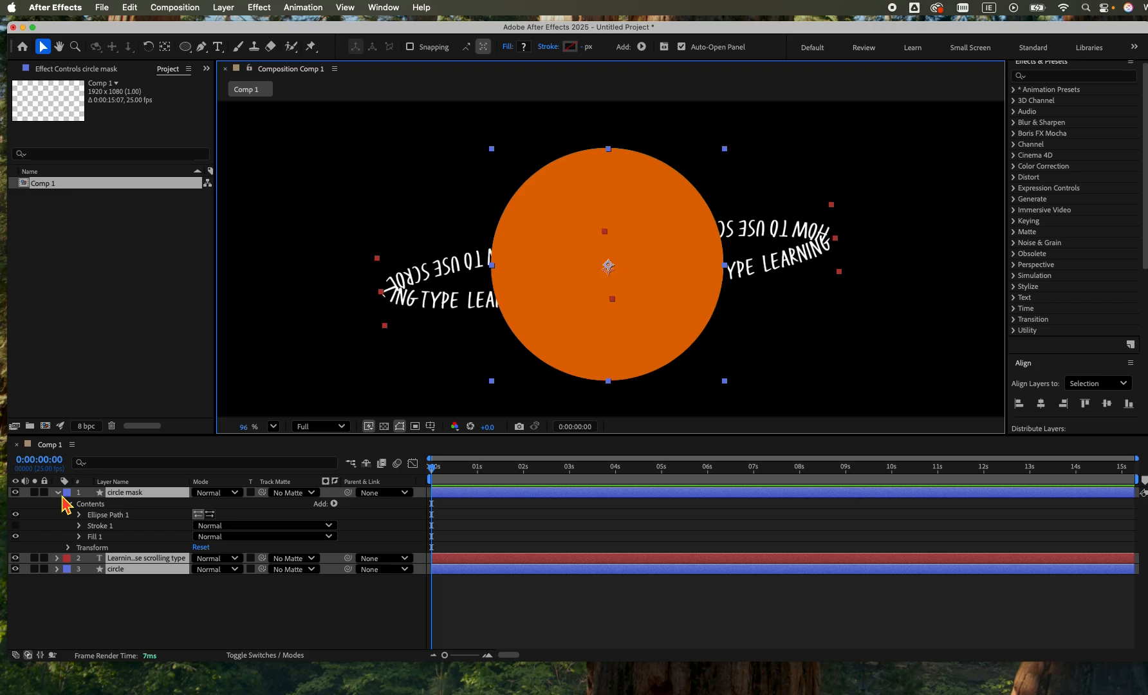
Convert the circle mask's Ellipse Path 1 to a Bezier path.
{"action": "left_click", "coordinate": [116, 516]}
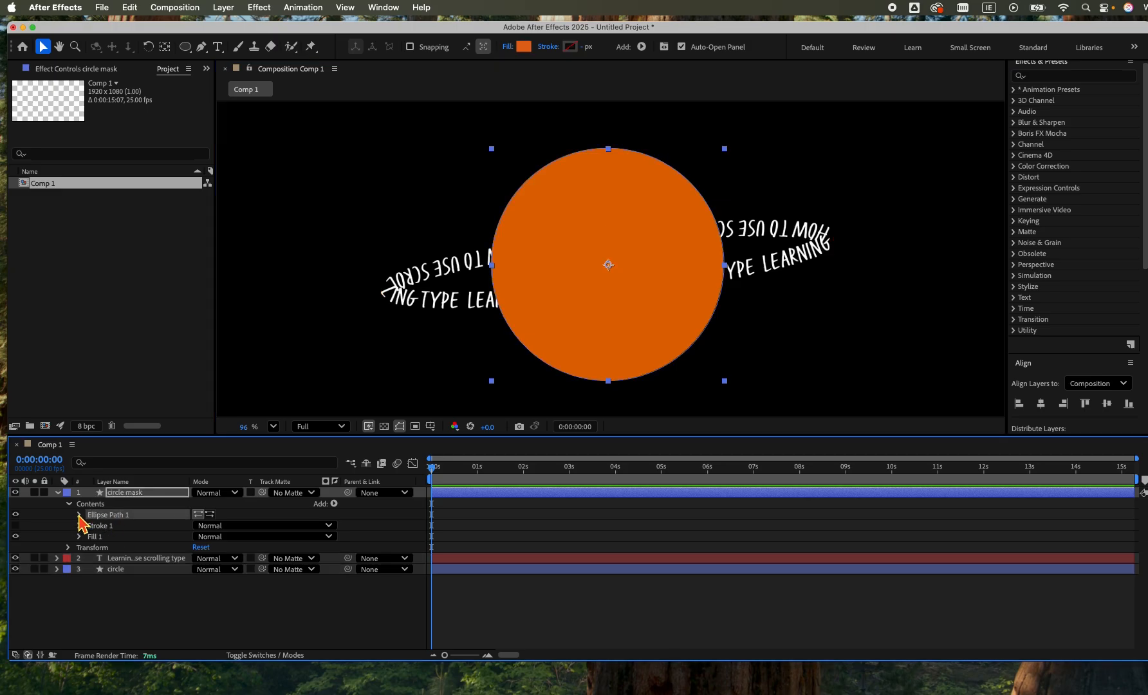
{"action": "right_click", "coordinate": [108, 517]}
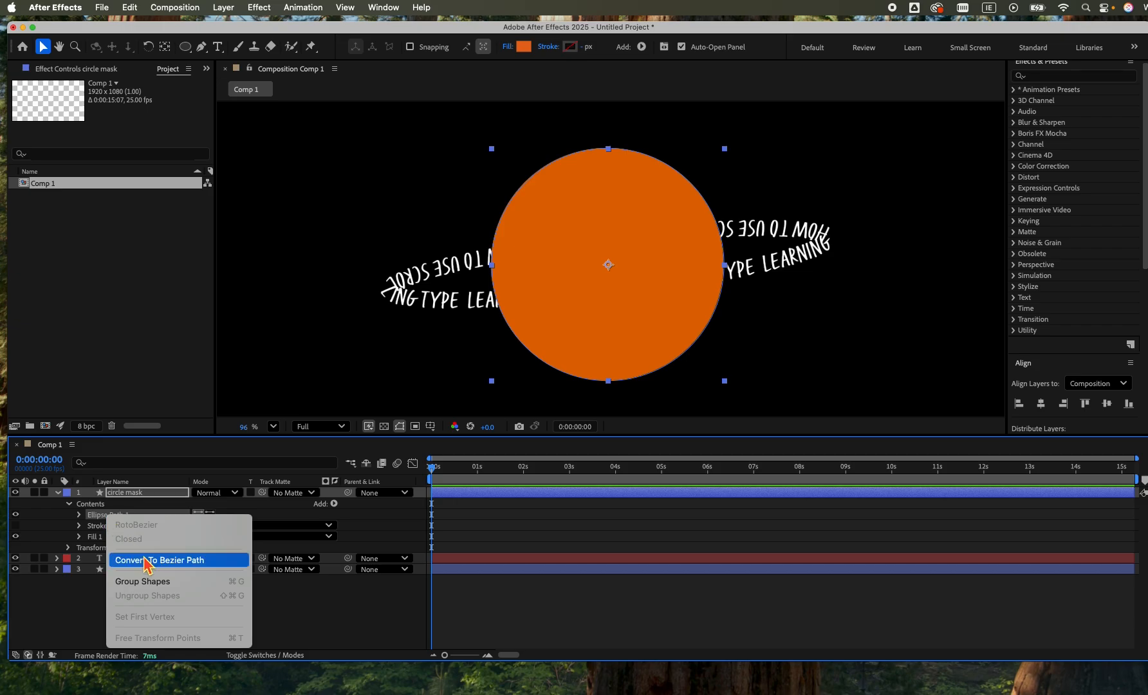
{"action": "left_click", "coordinate": [148, 562]}
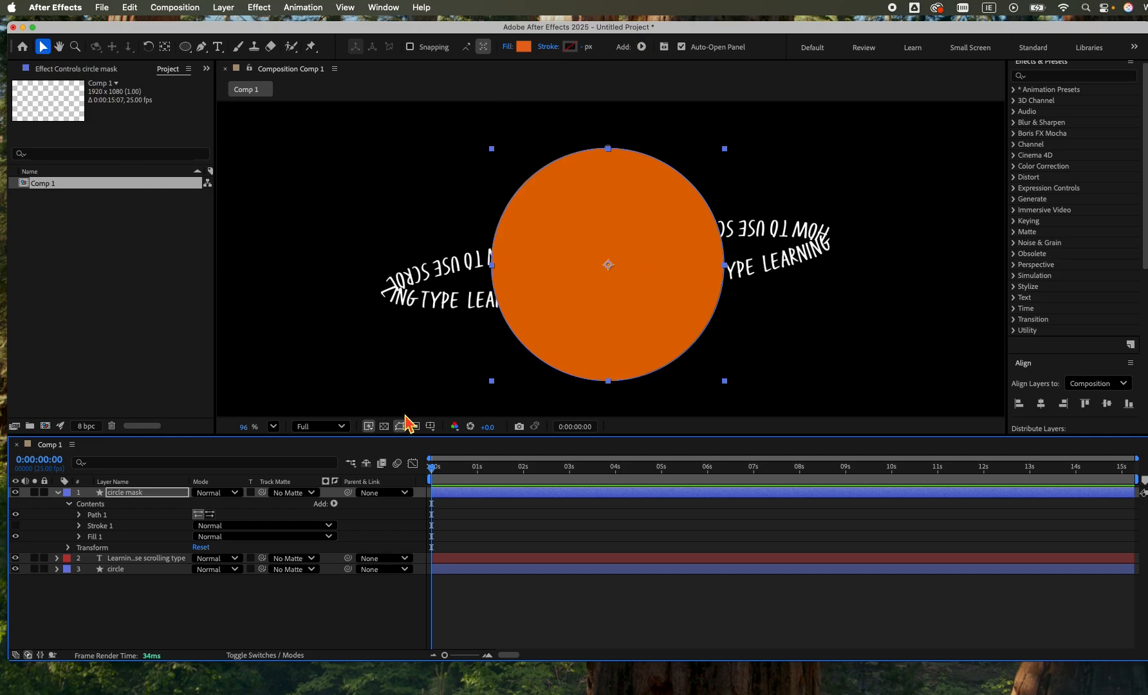
Reshape the circle mask's path by pulling its bottom point up near the circle's center, covering only the back row of text with a wavy lower edge.
{"action": "left_click", "coordinate": [163, 494]}
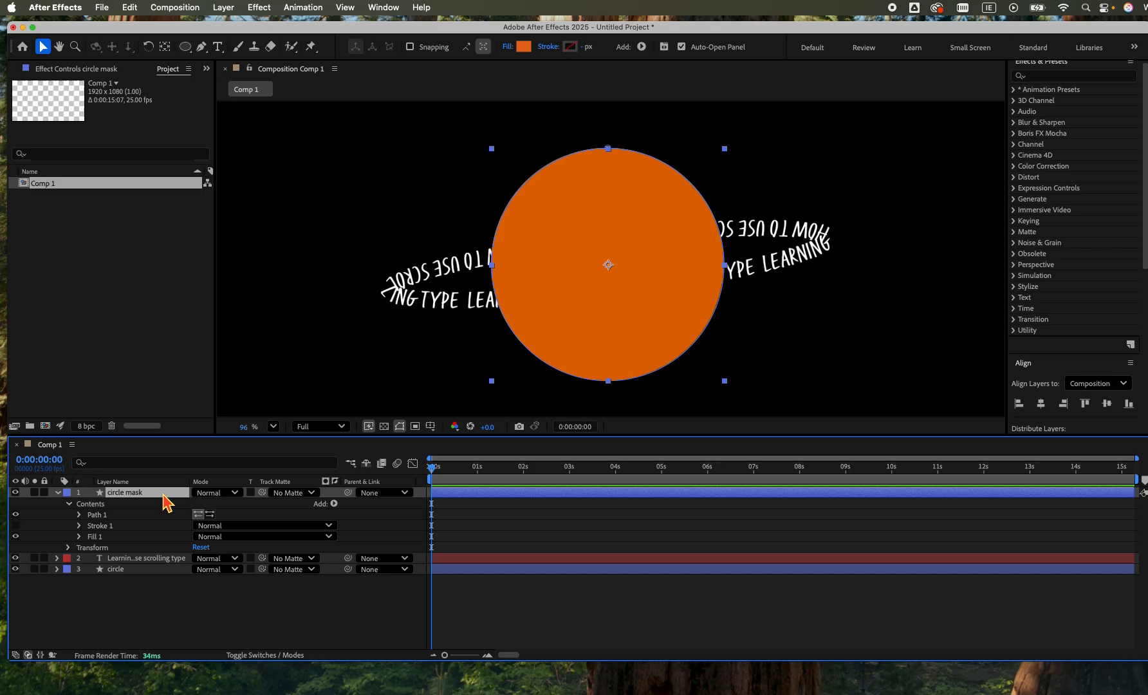
{"action": "left_click", "coordinate": [608, 381]}
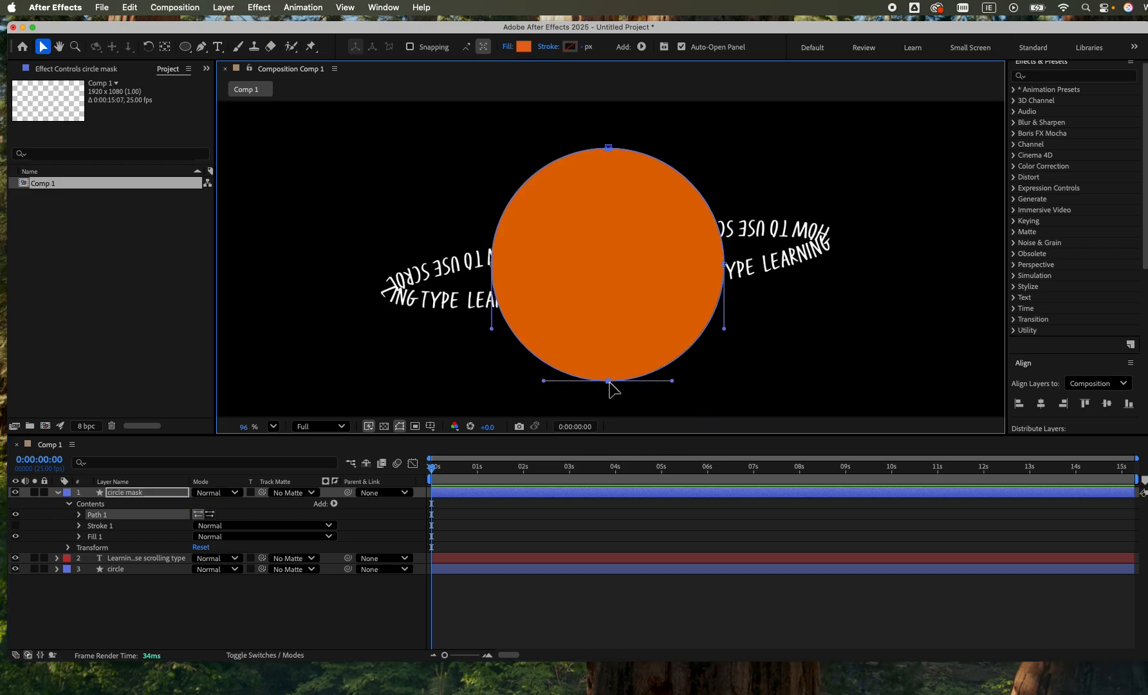
{"action": "left_click_drag", "start_coordinate": [609, 381], "coordinate": [599, 248]}
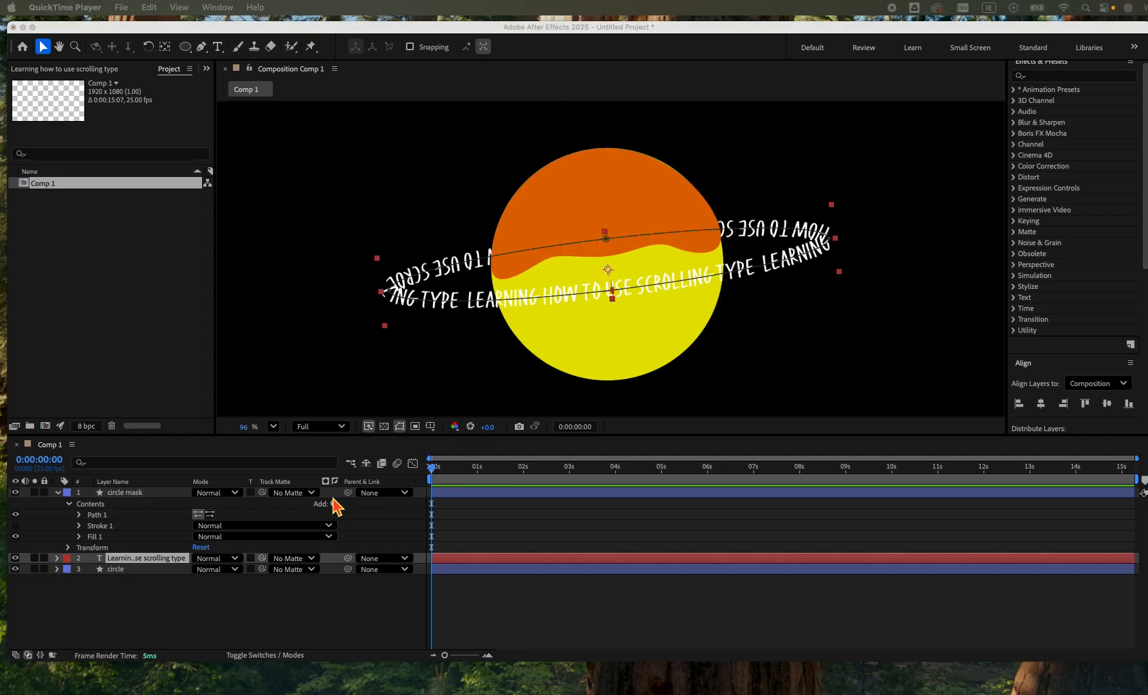
Collapse the circle mask layer's properties and set circle mask as the text layer's track matte.
{"action": "left_click", "coordinate": [557, 239]}
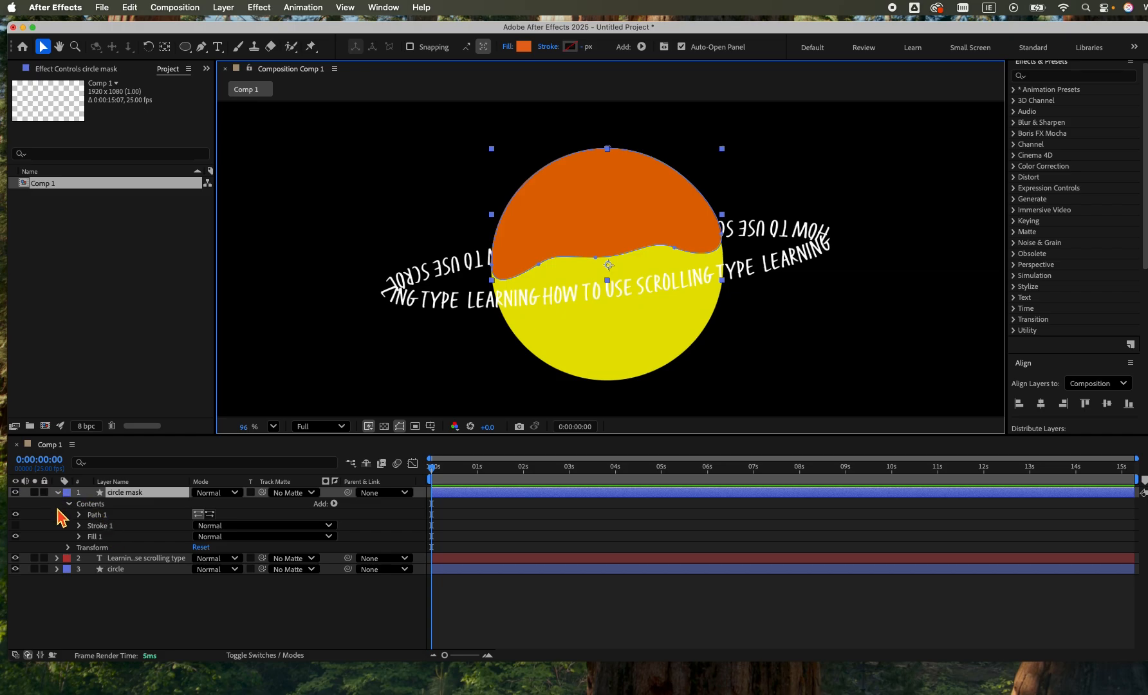
{"action": "key", "text": "u"}
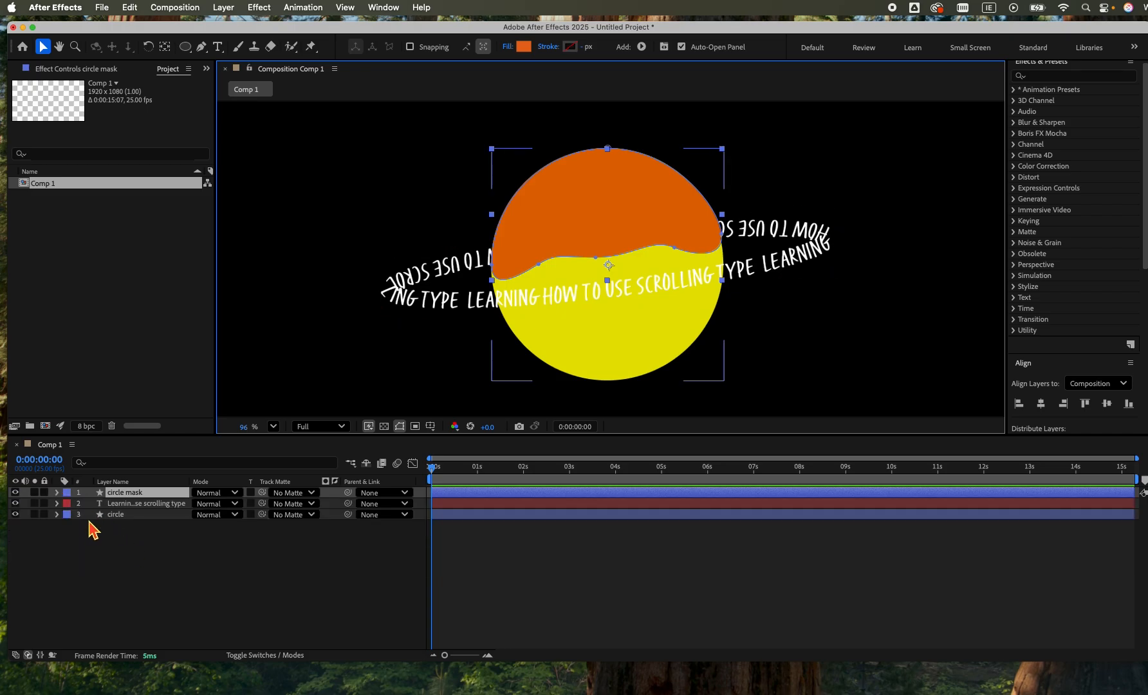
{"action": "left_click", "coordinate": [142, 504]}
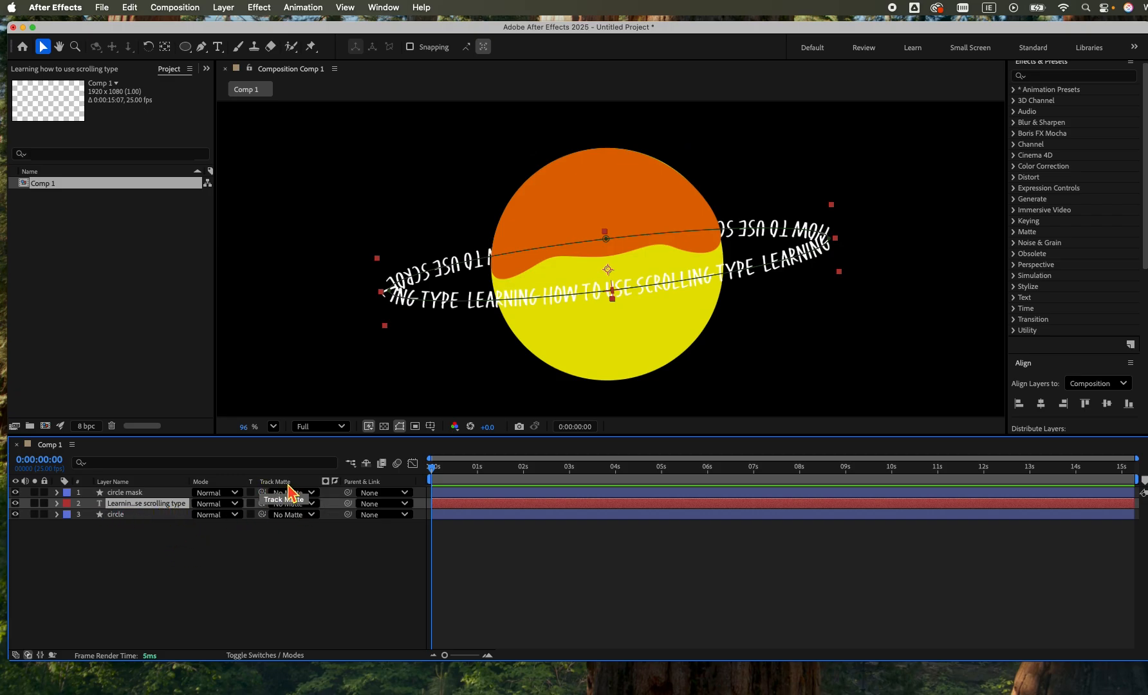
{"action": "left_click", "coordinate": [271, 657]}
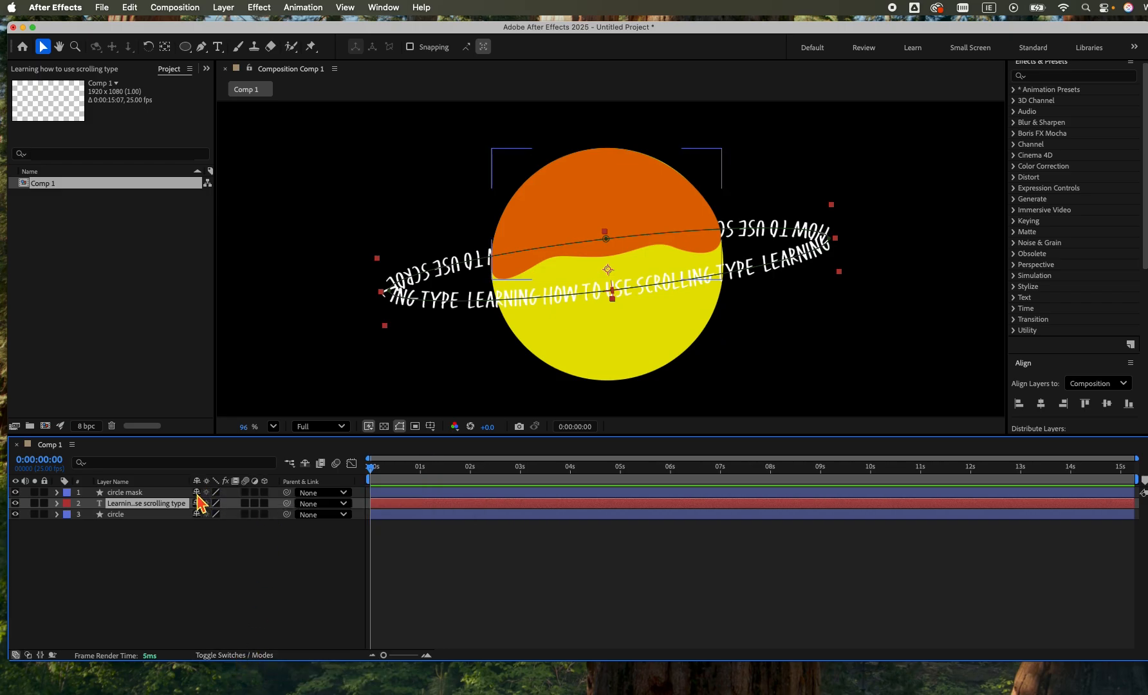
{"action": "left_click", "coordinate": [245, 656]}
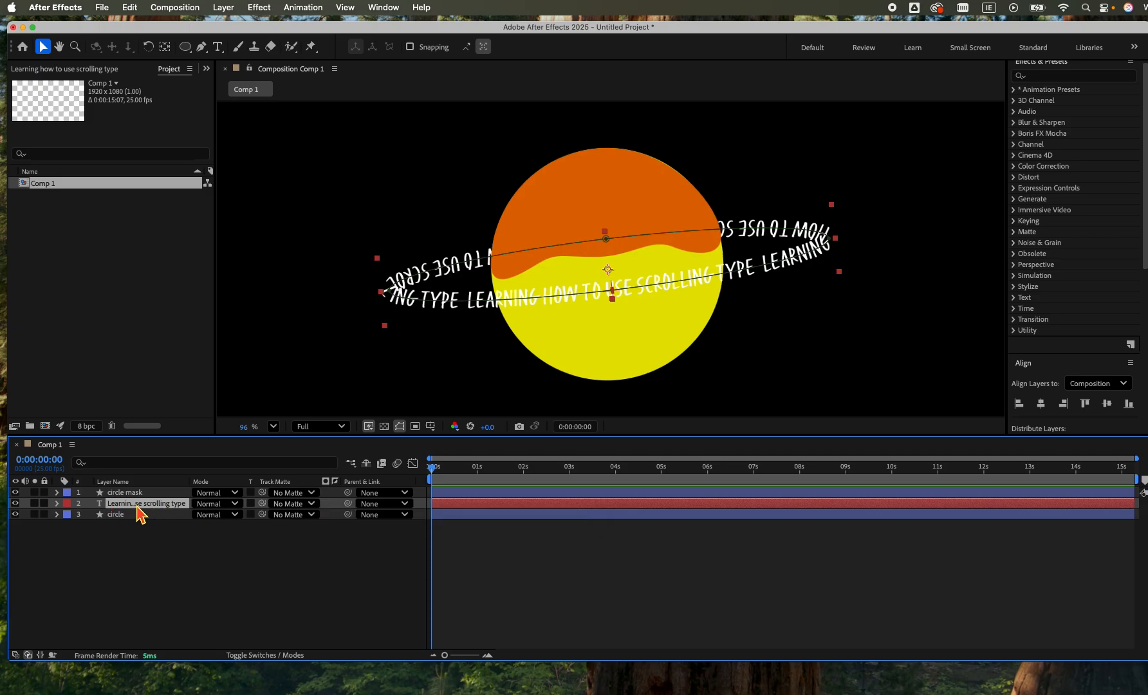
{"action": "left_click", "coordinate": [311, 504]}
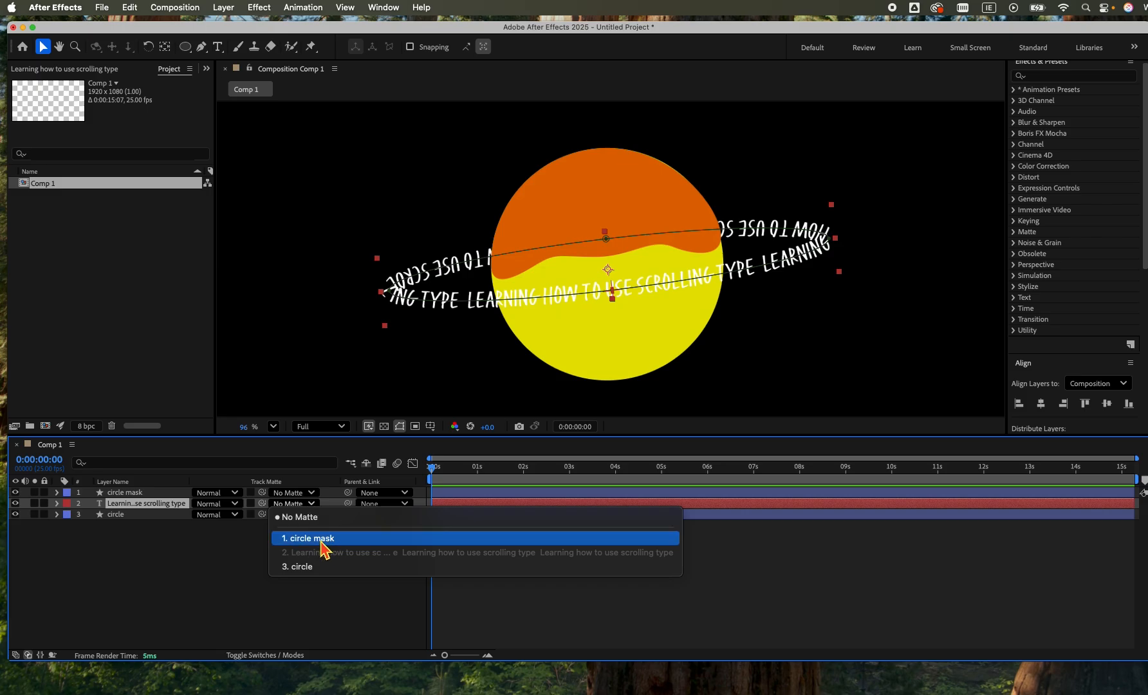
{"action": "left_click", "coordinate": [309, 539]}
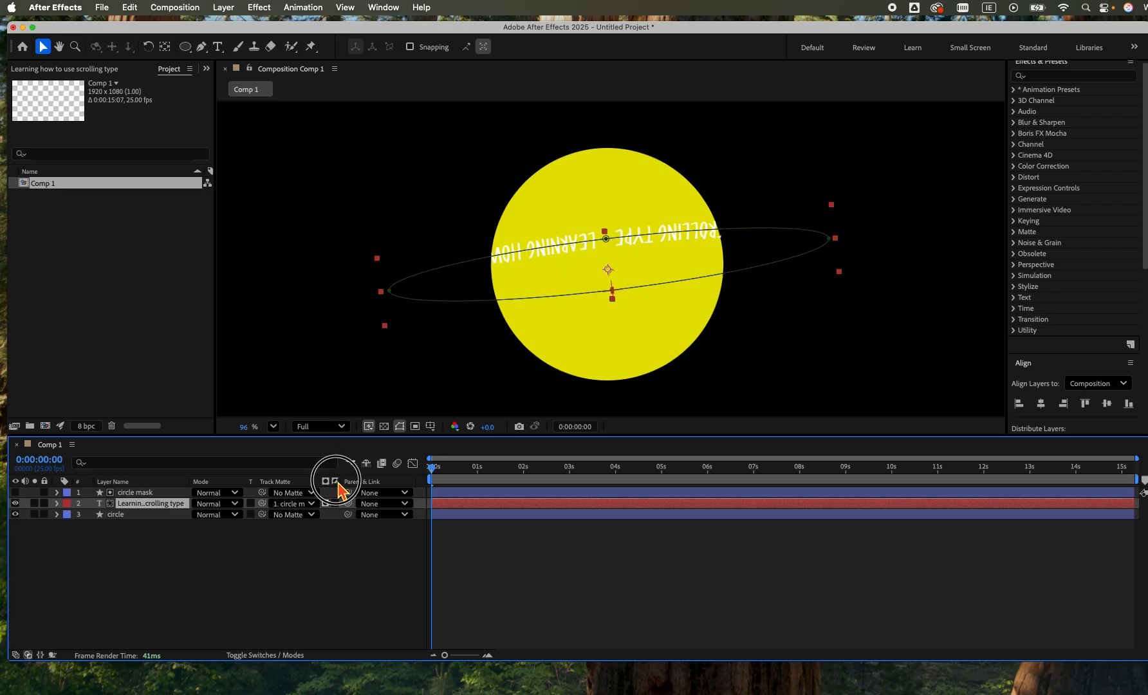
Invert the text layer's track matte so the text is hidden only behind the circle.
{"action": "left_click", "coordinate": [336, 503]}
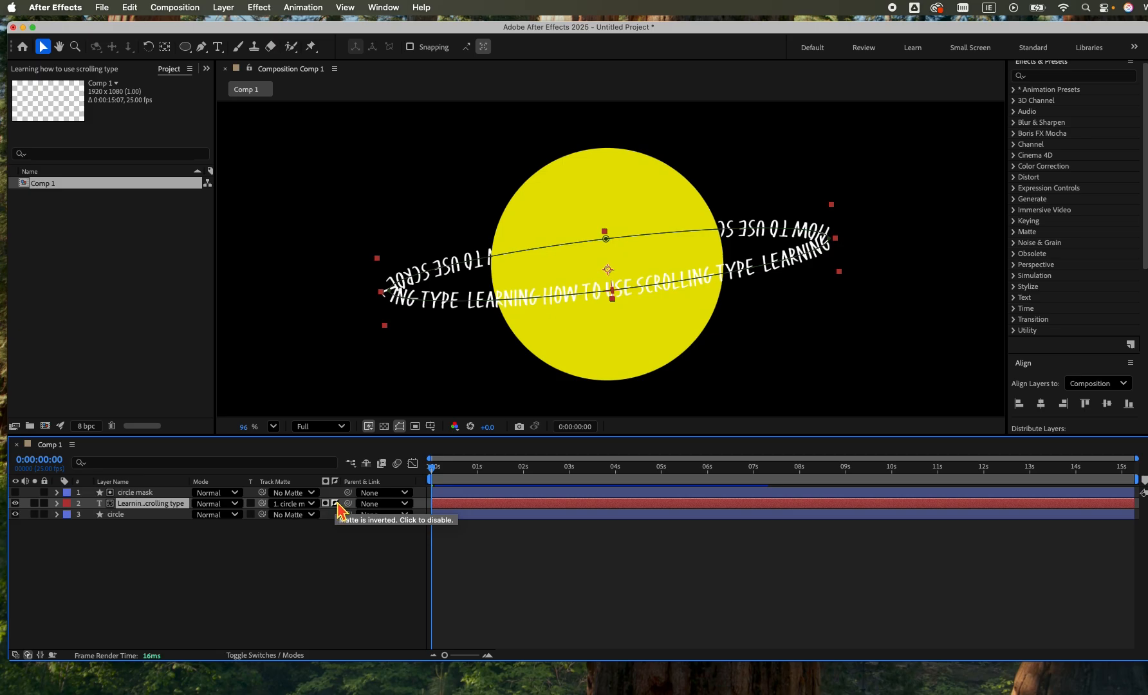
{"action": "left_click", "coordinate": [335, 504]}
{"action": "left_click", "coordinate": [336, 504]}
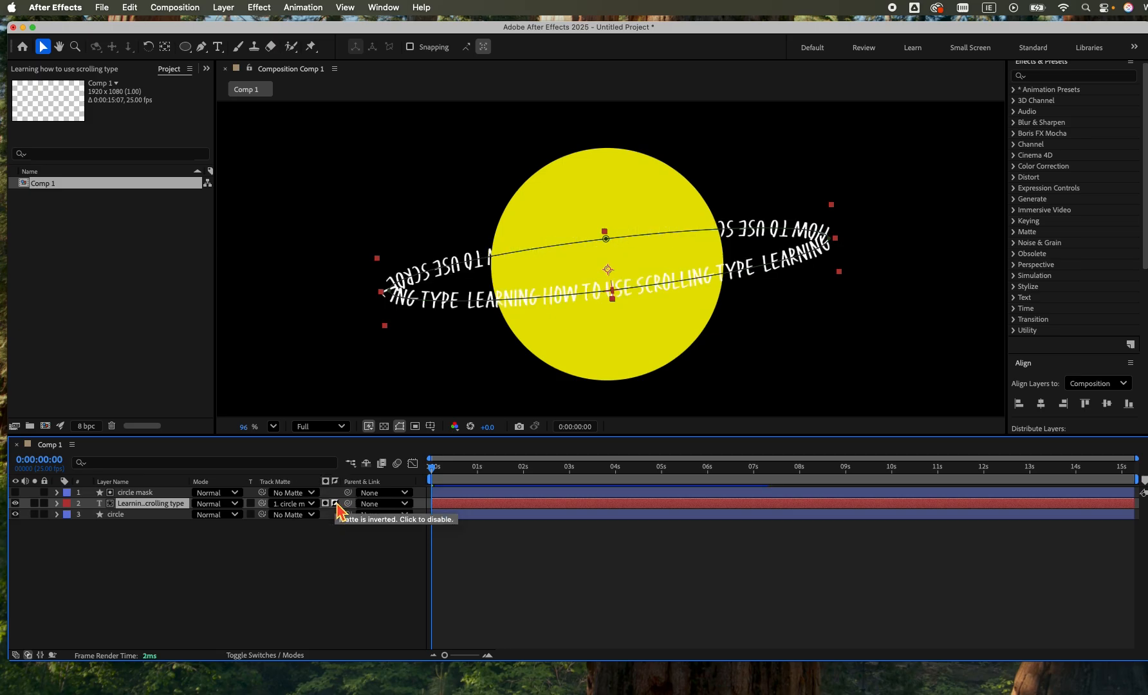
Preview the masked text animation, and change the yellow circle's fill from a solid color to a radial gradient.
{"action": "key", "text": "space"}
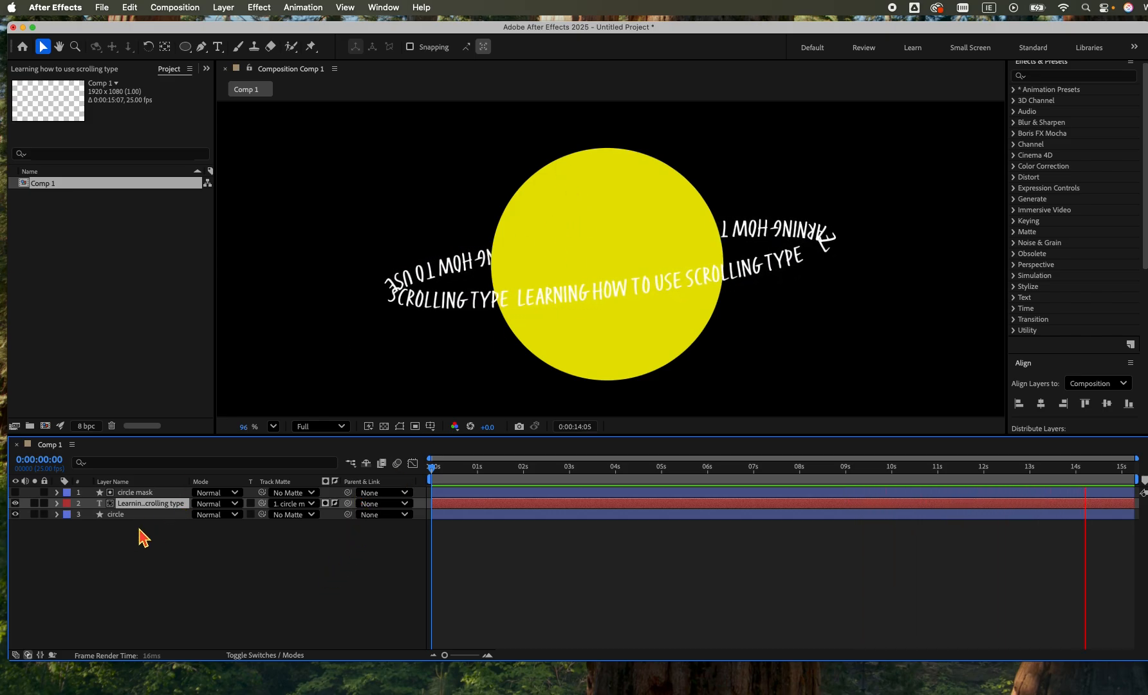
{"action": "left_click", "coordinate": [692, 353]}
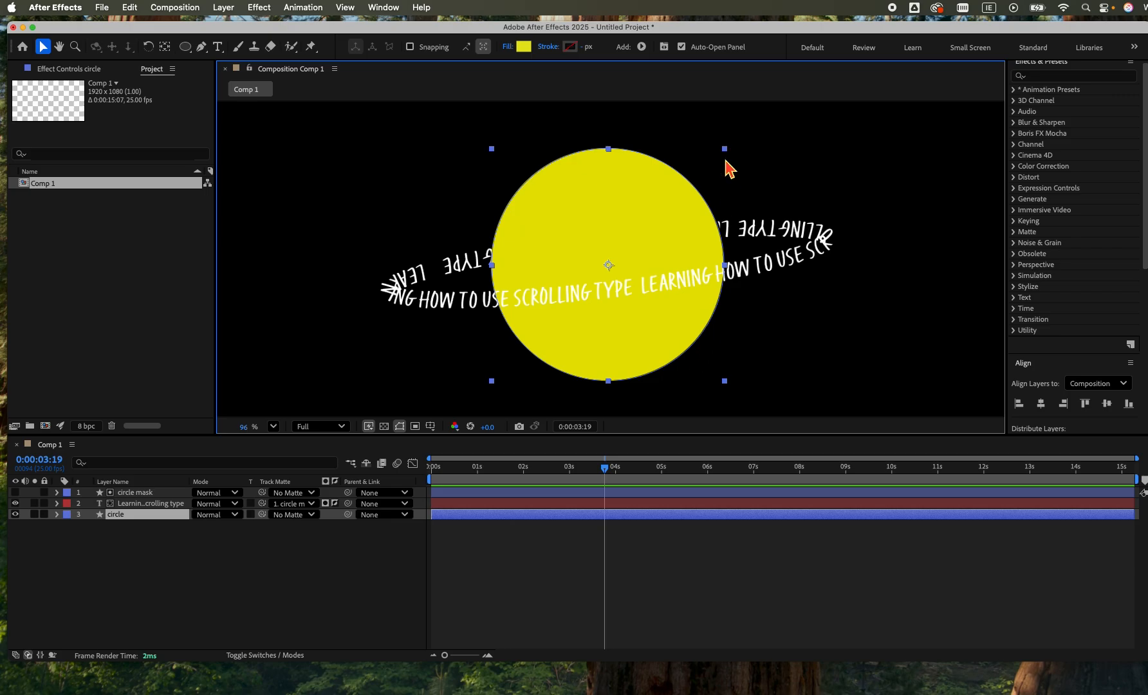
{"action": "left_click", "coordinate": [511, 49]}
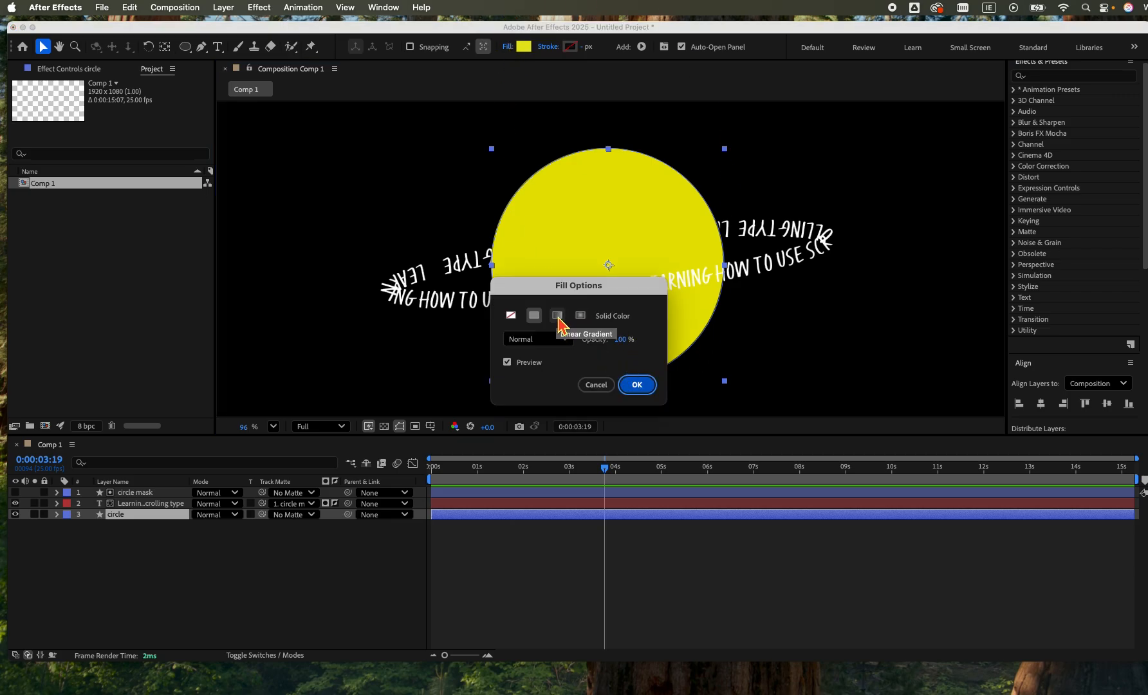
{"action": "left_click", "coordinate": [559, 315]}
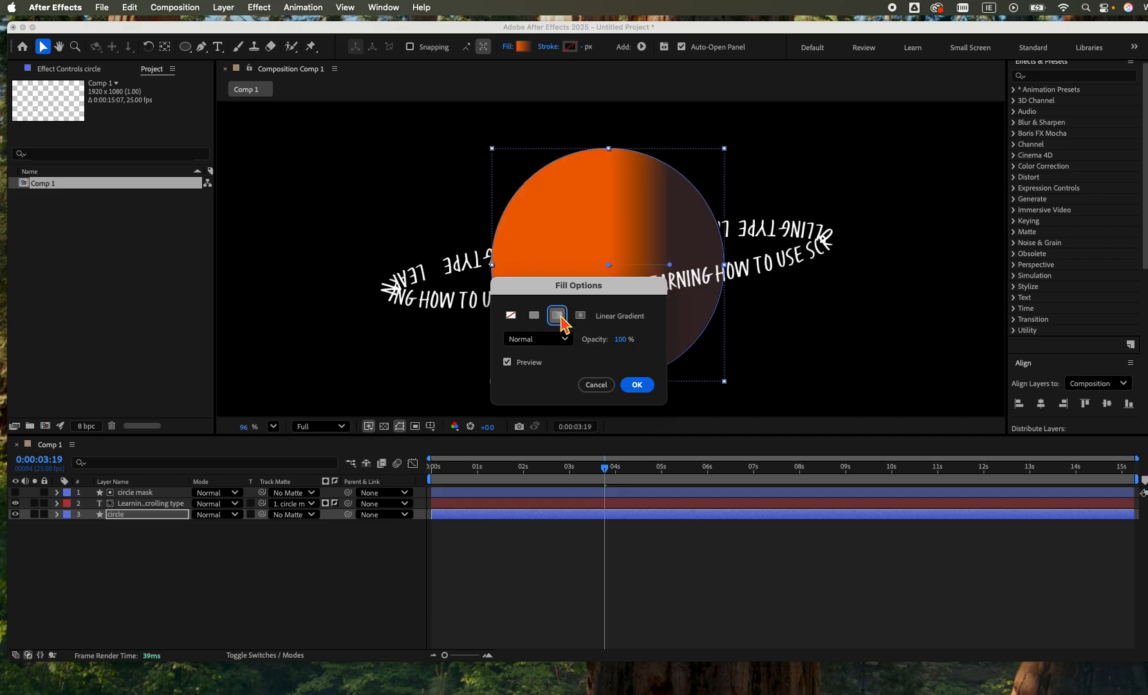
{"action": "left_click_drag", "start_coordinate": [620, 288], "coordinate": [346, 158]}
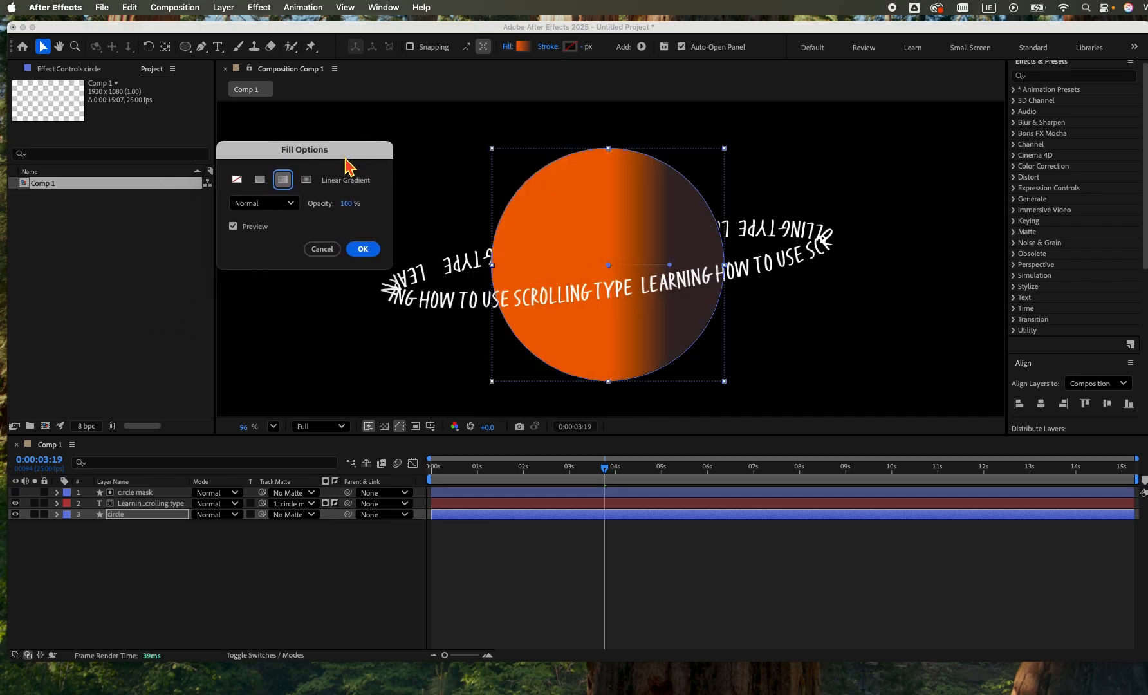
{"action": "left_click", "coordinate": [307, 180]}
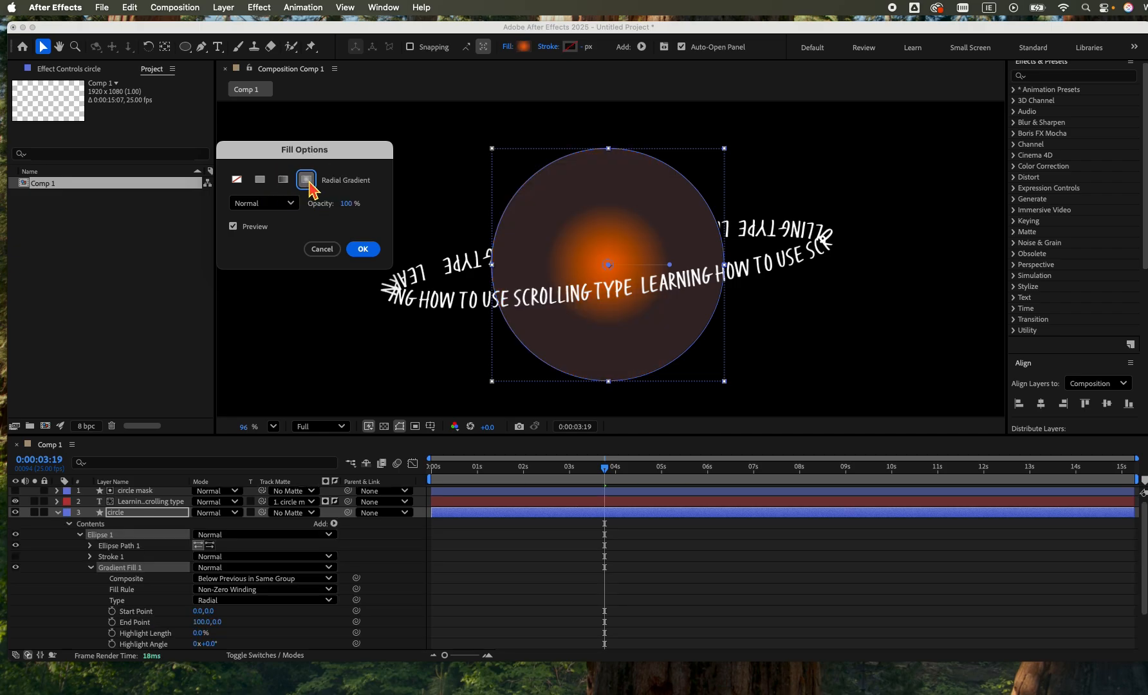
{"action": "left_click", "coordinate": [363, 249]}
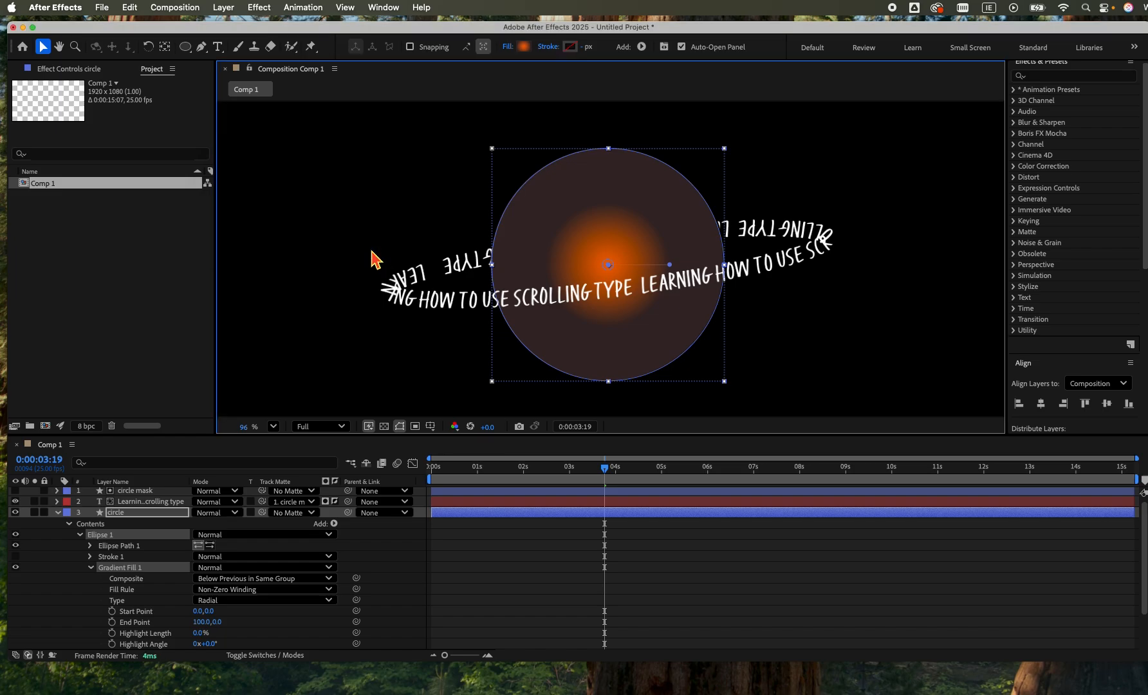
Edit the circle's radial gradient so its outer color stop is golden yellow F5C607 at 100% location.
{"action": "left_click", "coordinate": [523, 48]}
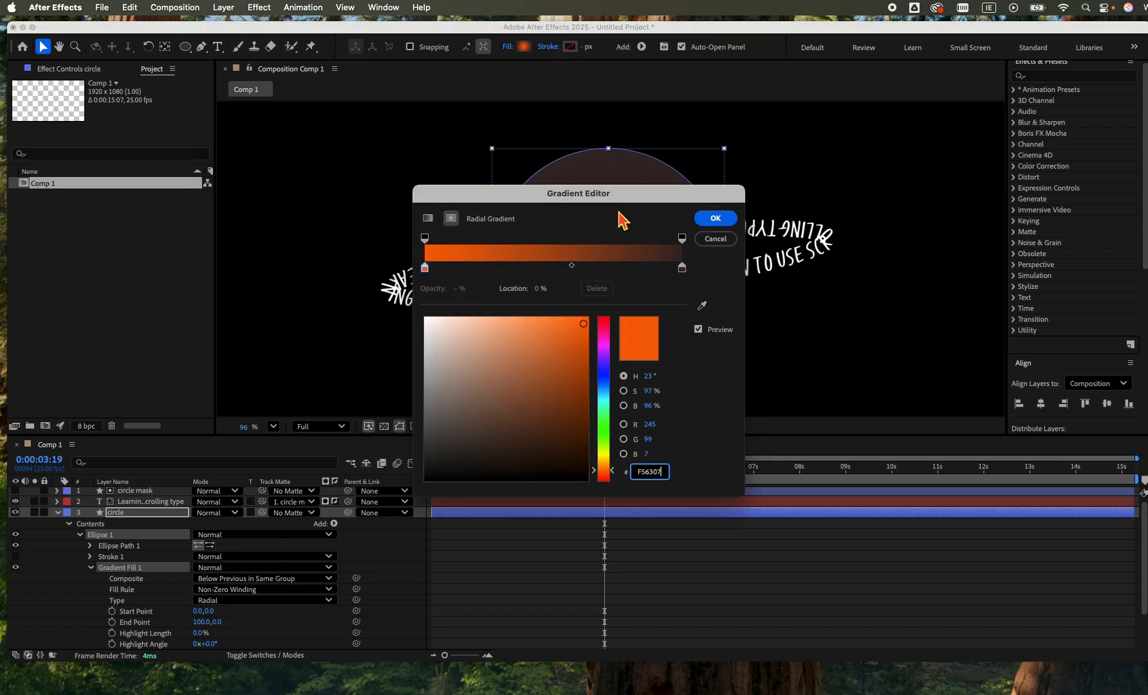
{"action": "left_click_drag", "start_coordinate": [609, 194], "coordinate": [266, 134]}
{"action": "left_click", "coordinate": [163, 207]}
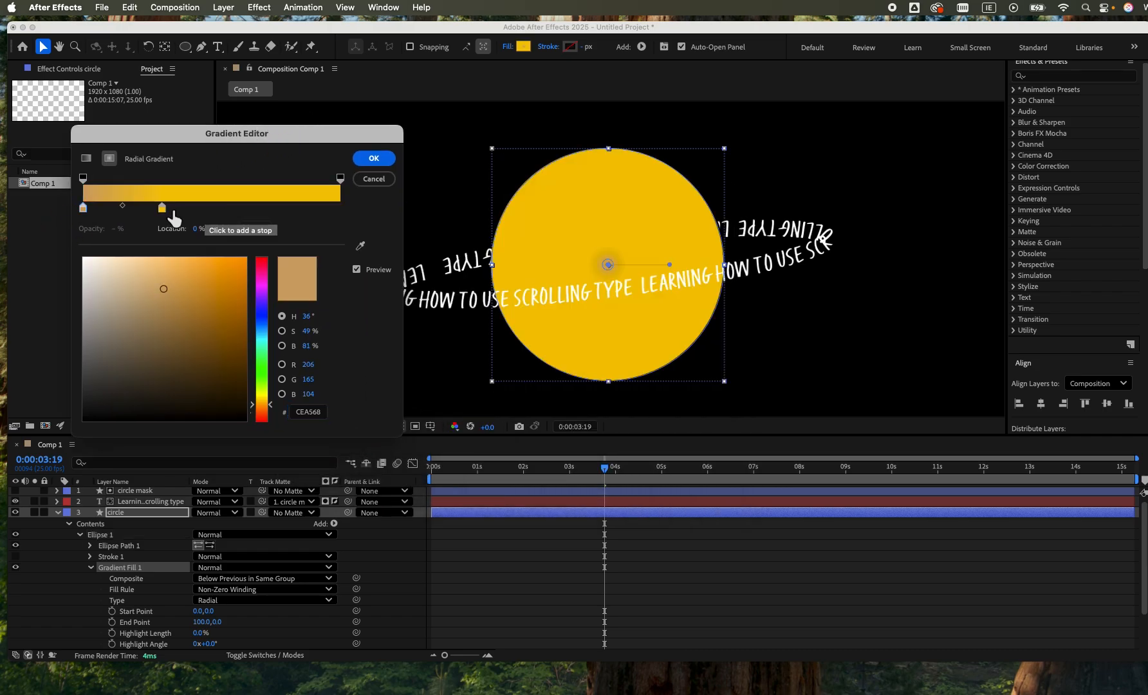
{"action": "left_click_drag", "start_coordinate": [162, 208], "coordinate": [372, 216]}
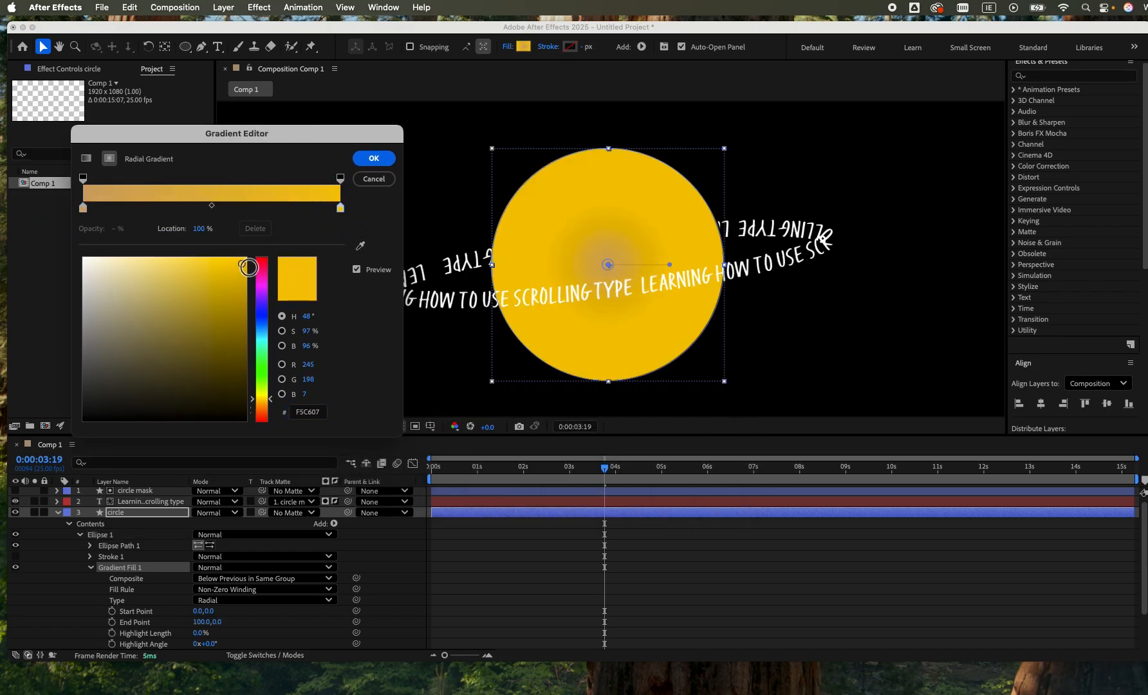
Set the gradient's inner color stop at 0% to pale cream F4E5CE and apply the gradient colors.
{"action": "left_click", "coordinate": [82, 207]}
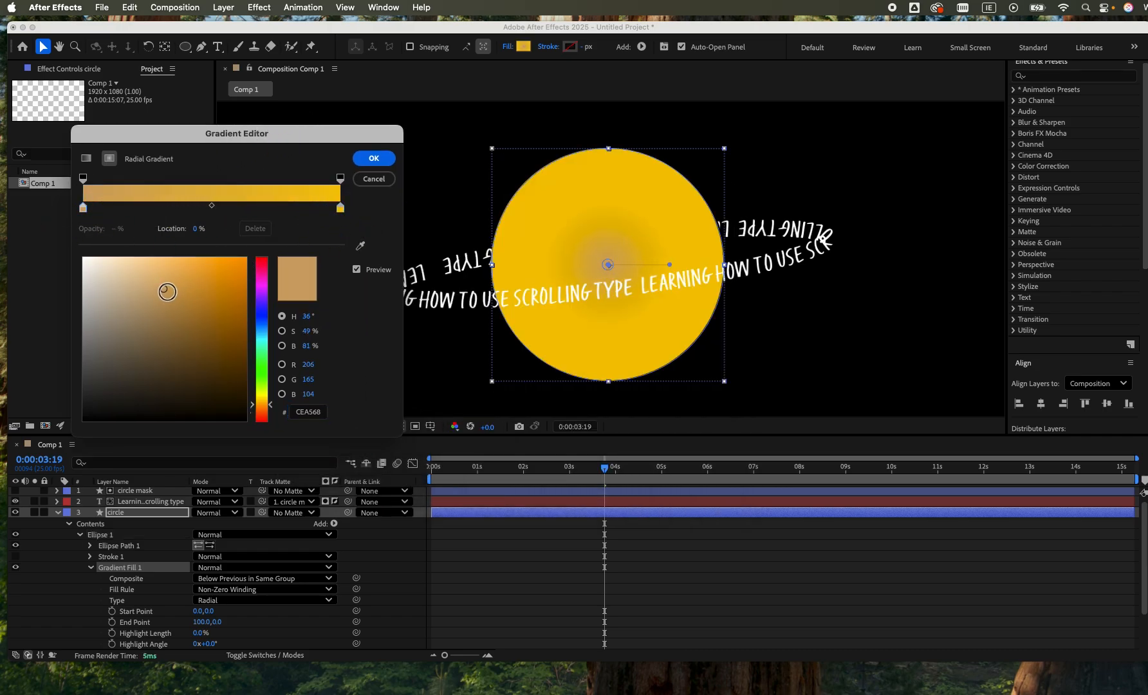
{"action": "left_click", "coordinate": [92, 266]}
{"action": "left_click_drag", "start_coordinate": [88, 263], "coordinate": [108, 264]}
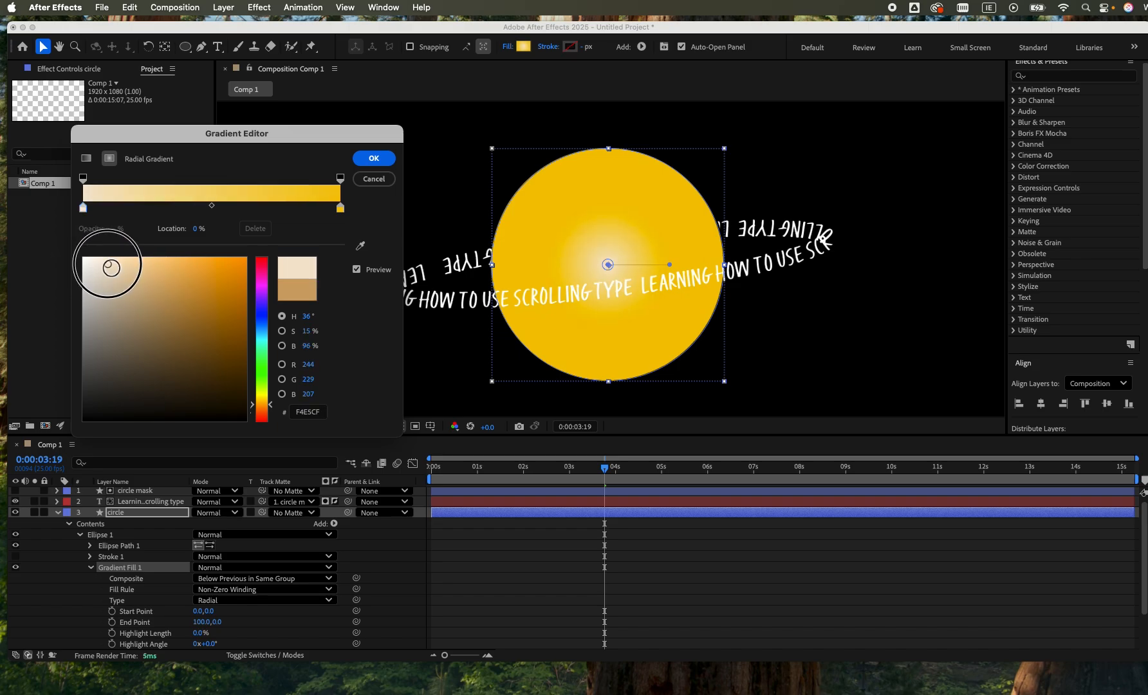
{"action": "left_click", "coordinate": [374, 158]}
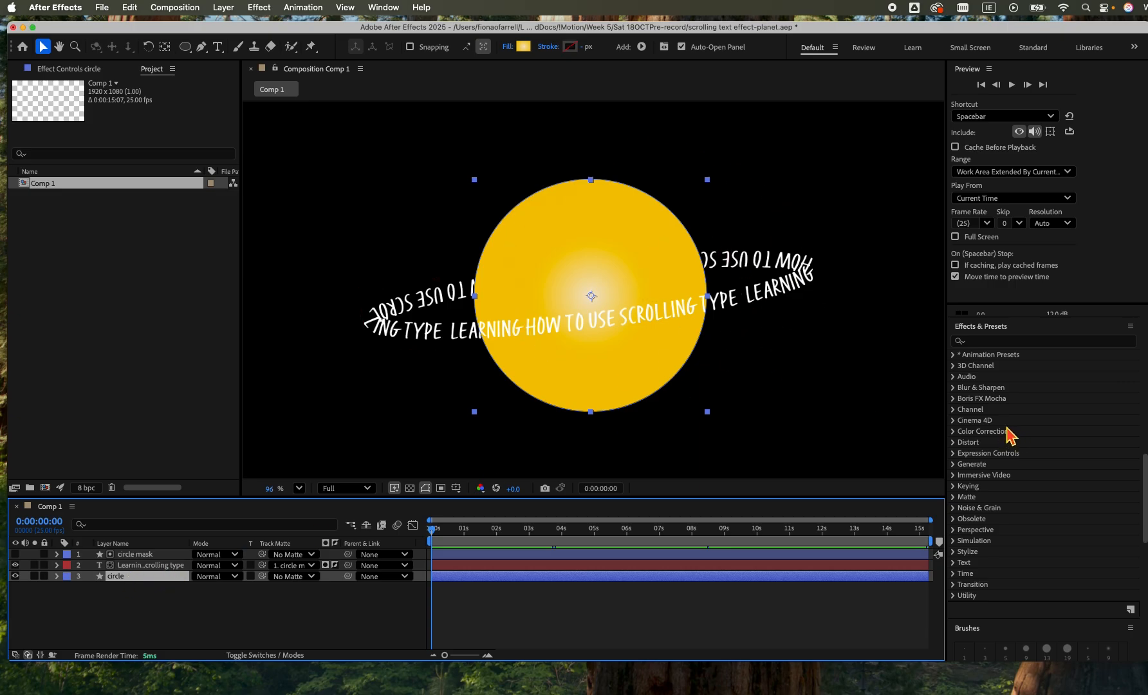
Apply the Dimension - glow+shadow preset to the circle layer and give its white glow a peach color, -199° direction, distance 19 and softness 291.
{"action": "left_click", "coordinate": [989, 341]}
{"action": "left_click", "coordinate": [987, 341]}
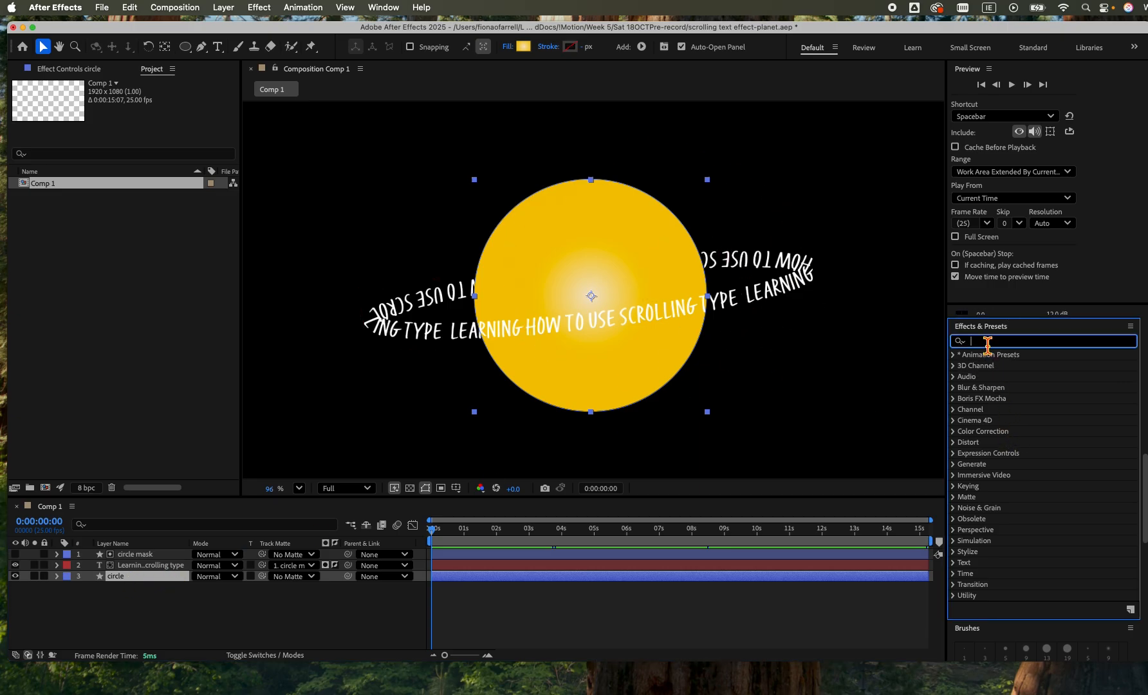
{"action": "type", "text": "glow"}
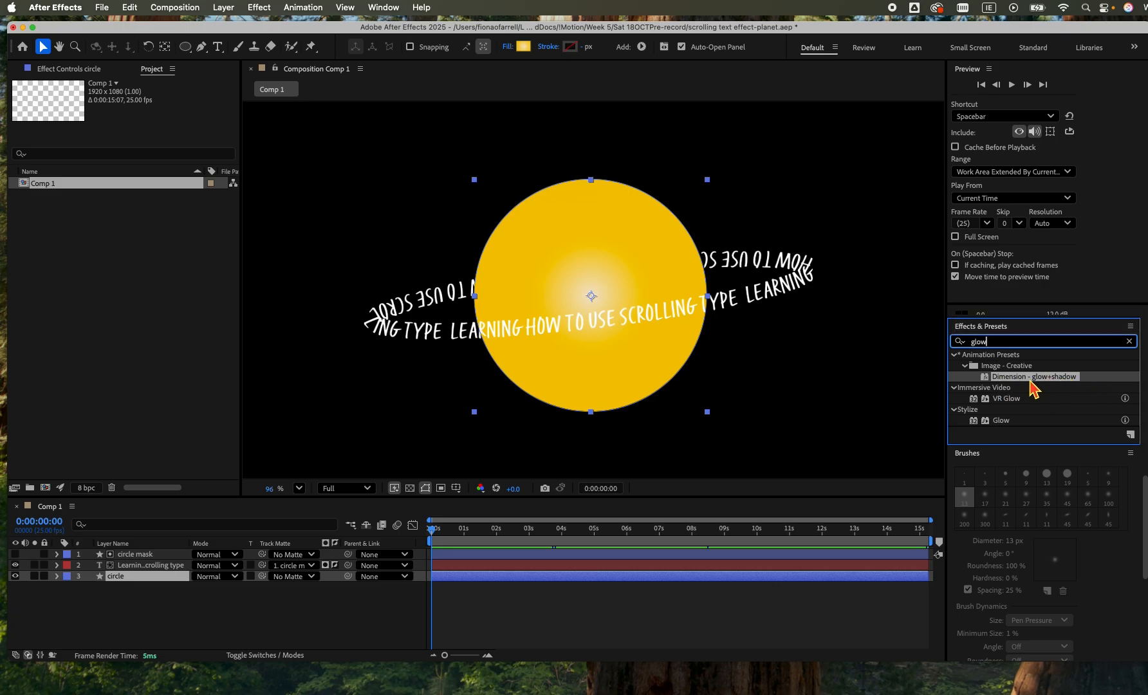
{"action": "left_click_drag", "start_coordinate": [1045, 378], "coordinate": [618, 579]}
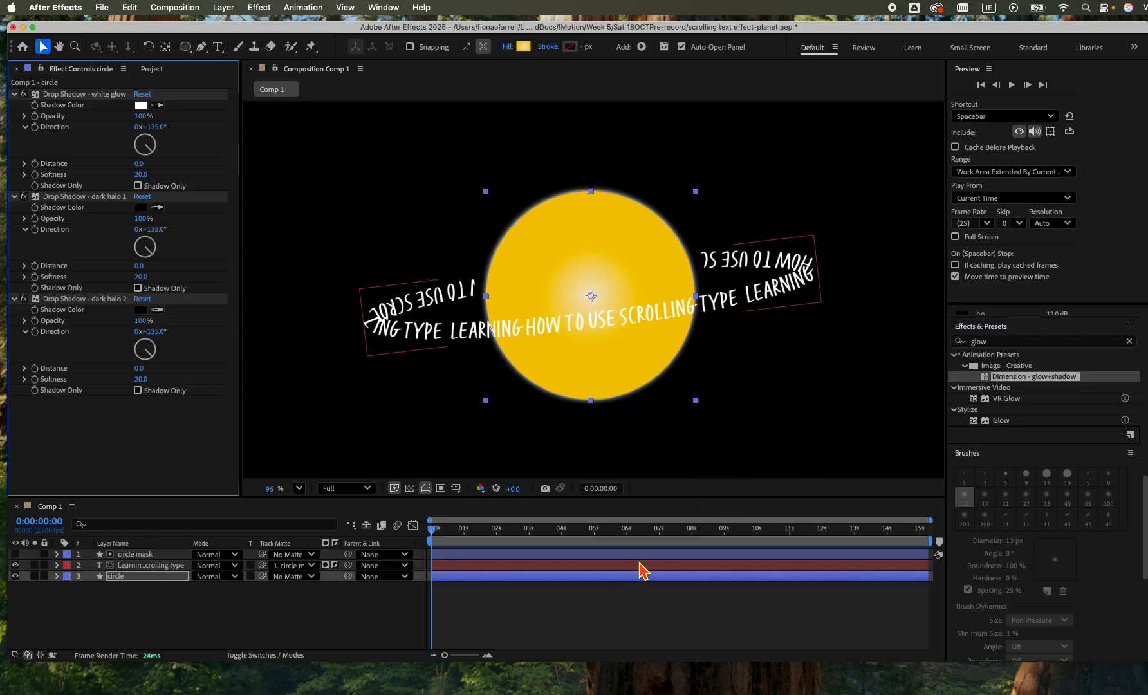
{"action": "left_click", "coordinate": [140, 105]}
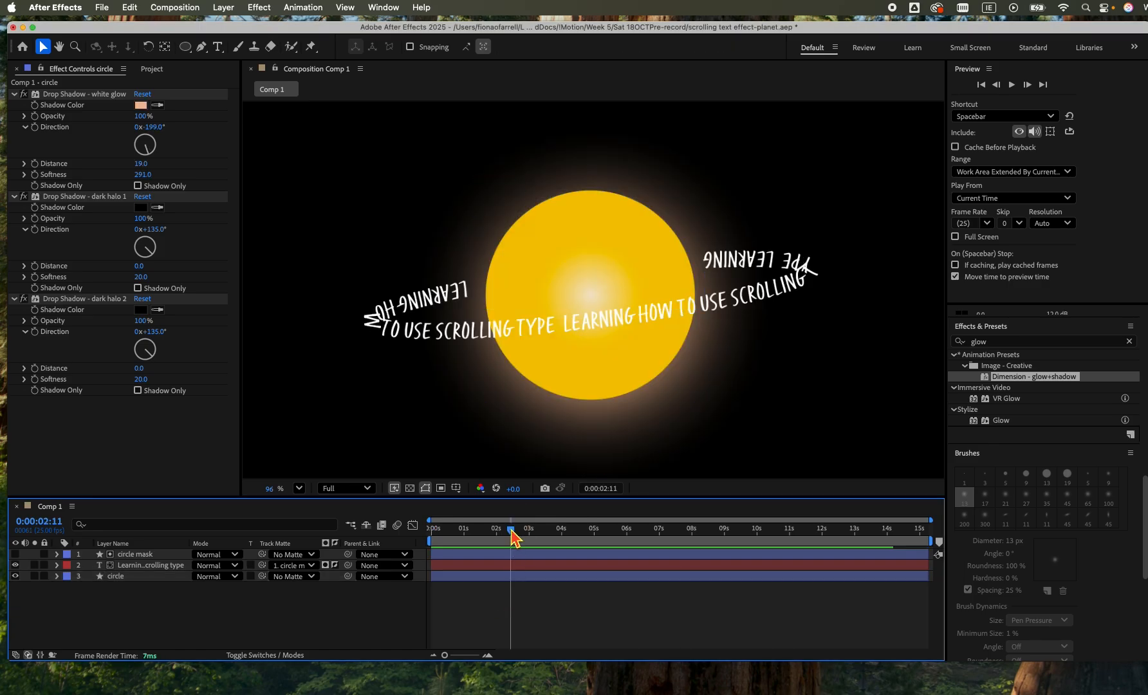
Start keyframing the white glow's opacity, direction, distance and softness at 0:00:00:00, and set its opacity to 83% at 0:00:00:12.
{"action": "left_click_drag", "start_coordinate": [513, 536], "coordinate": [380, 535]}
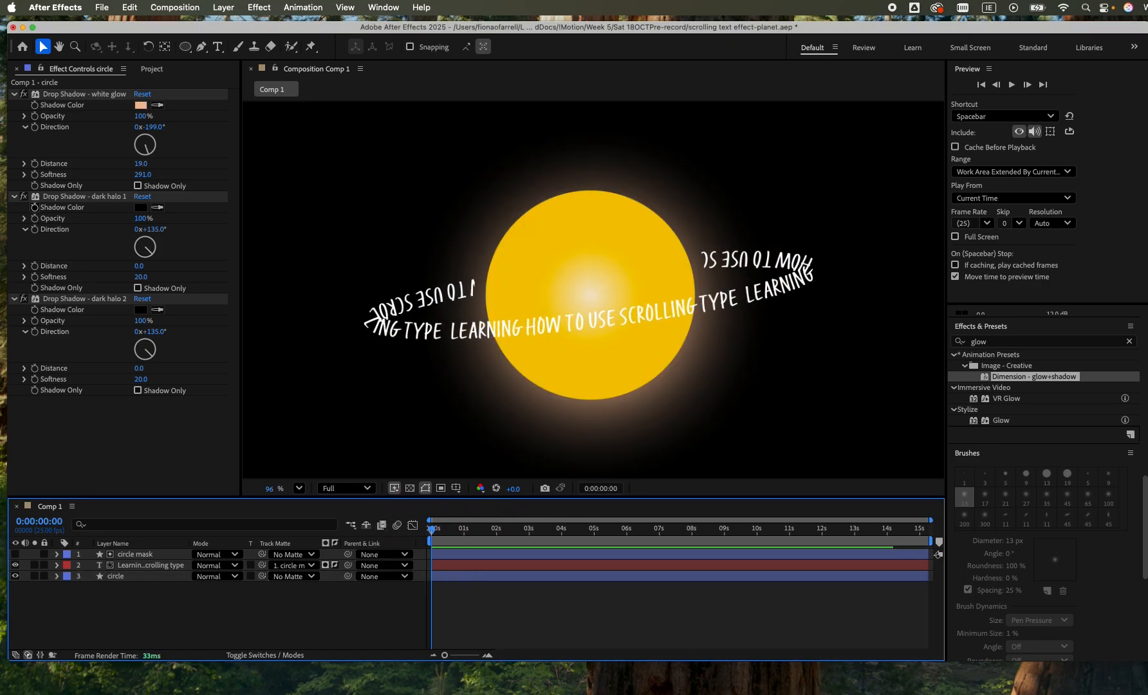
{"action": "left_click", "coordinate": [37, 127]}
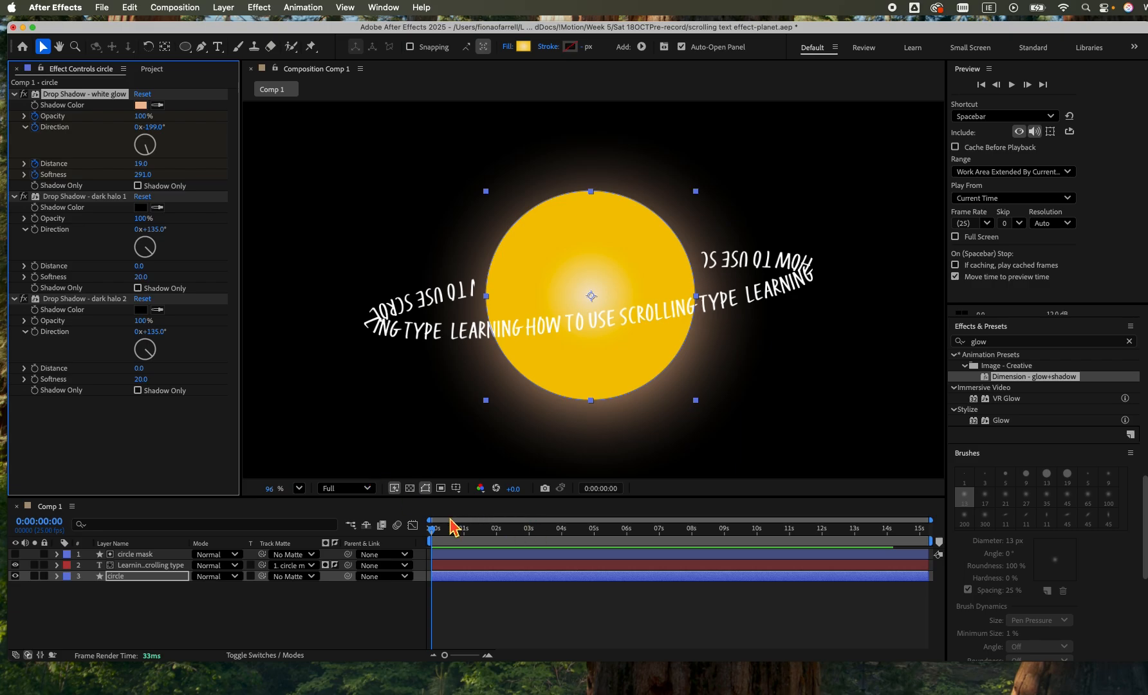
{"action": "left_click_drag", "start_coordinate": [433, 538], "coordinate": [449, 539]}
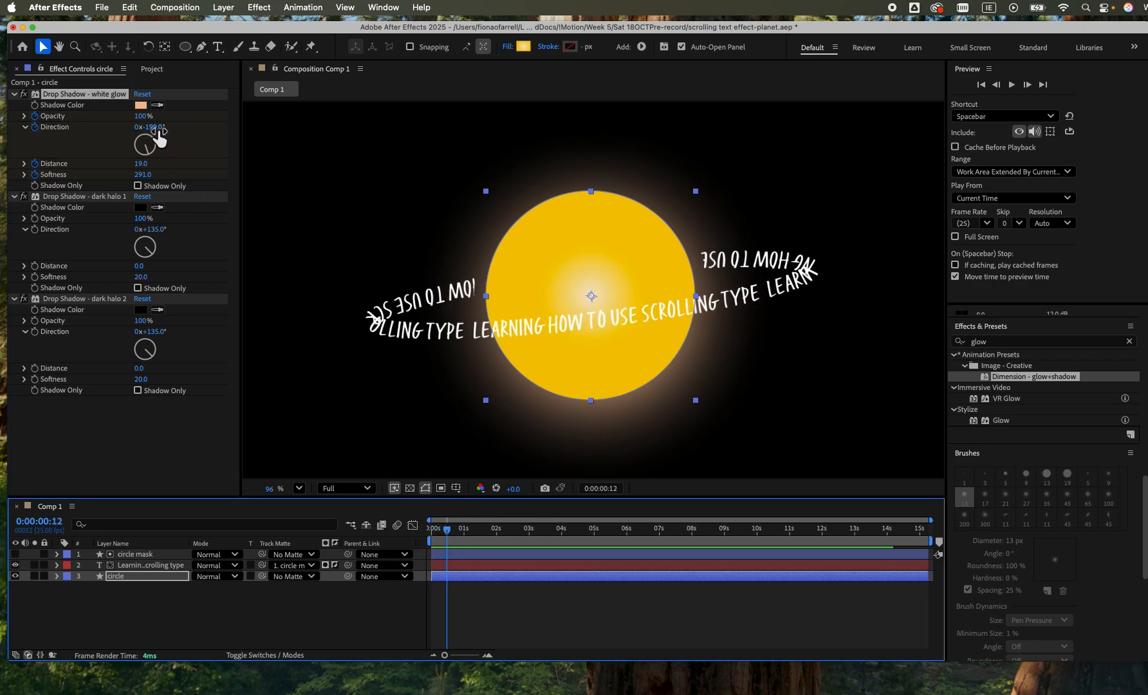
{"action": "left_click_drag", "start_coordinate": [146, 120], "coordinate": [119, 118]}
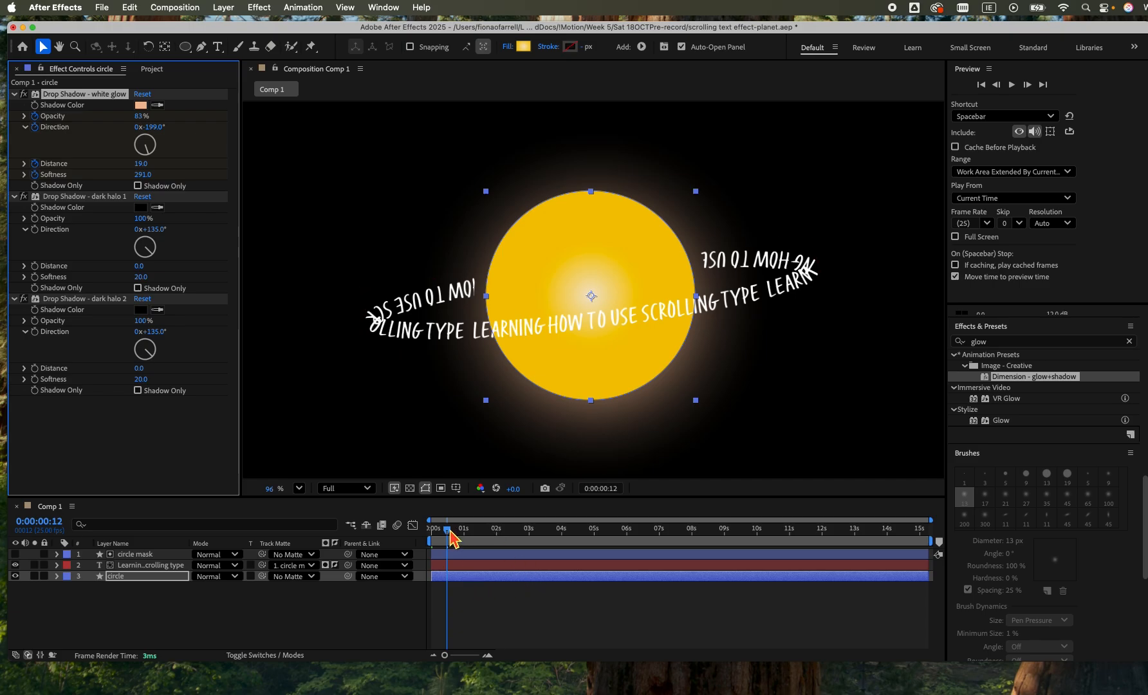
Set the white glow's opacity to 100% at 0:00:00:24, deselect the circle layer and preview the animation.
{"action": "left_click_drag", "start_coordinate": [453, 538], "coordinate": [464, 537]}
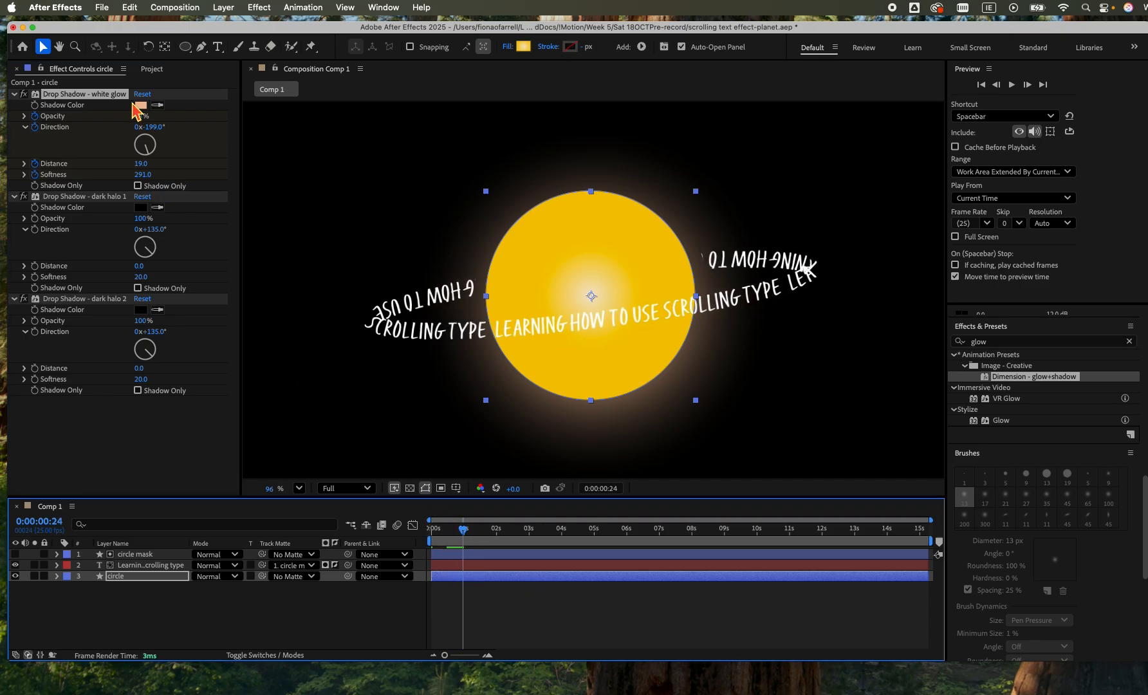
{"action": "left_click_drag", "start_coordinate": [140, 117], "coordinate": [204, 120]}
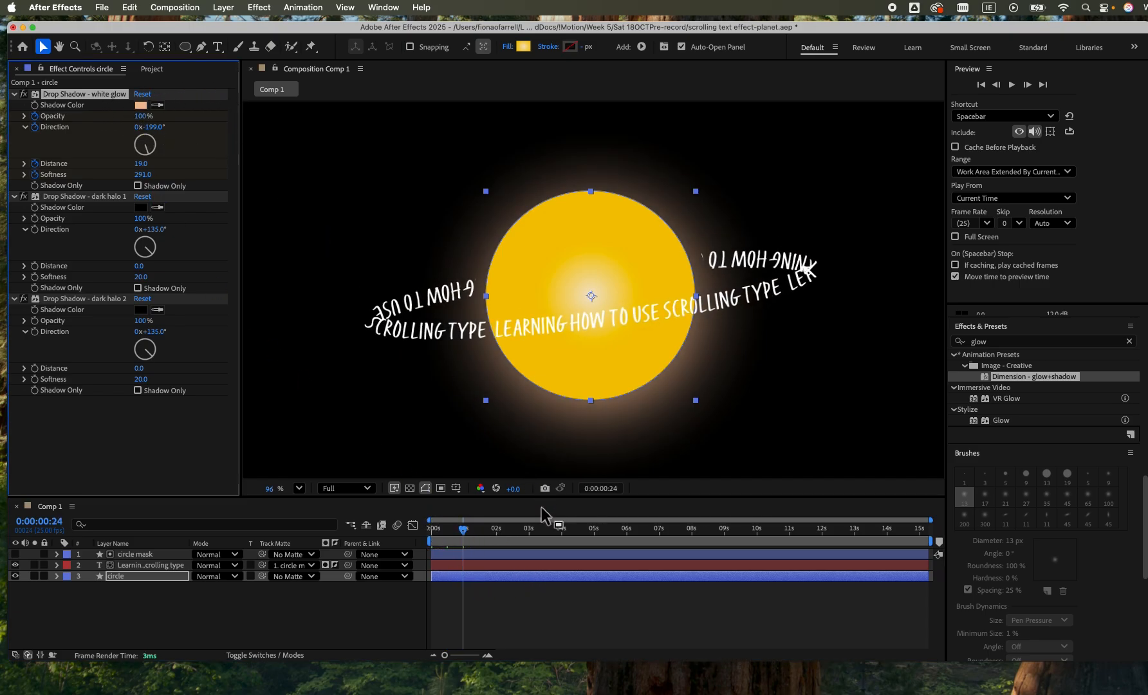
{"action": "left_click", "coordinate": [515, 622]}
{"action": "key", "text": "space"}
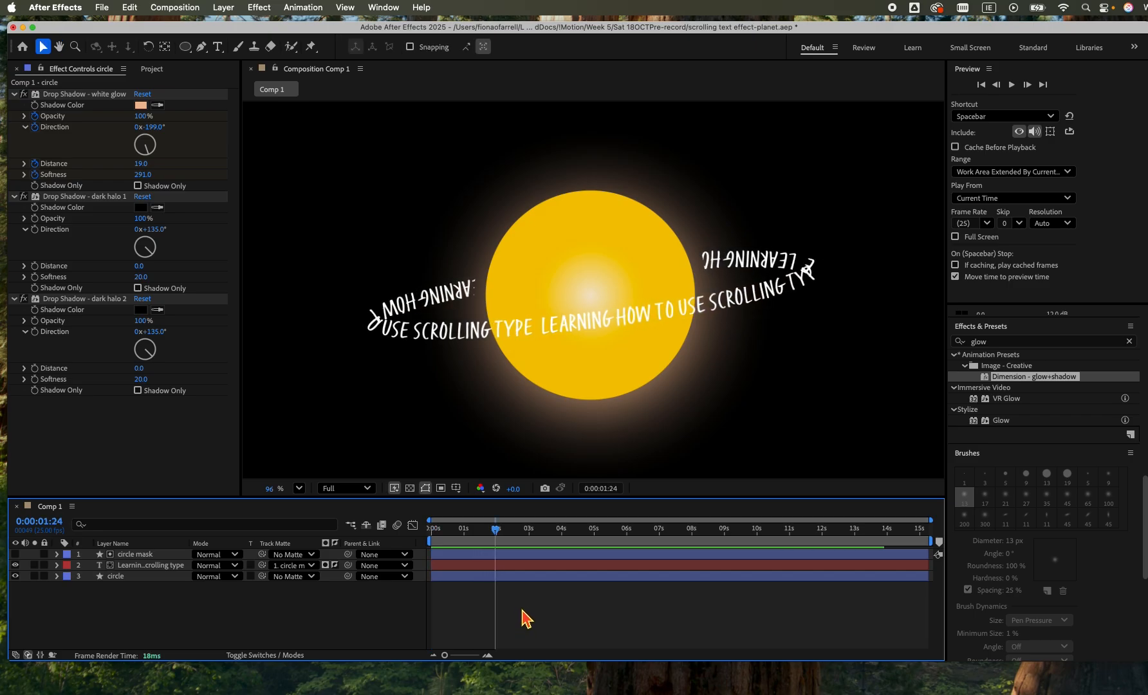